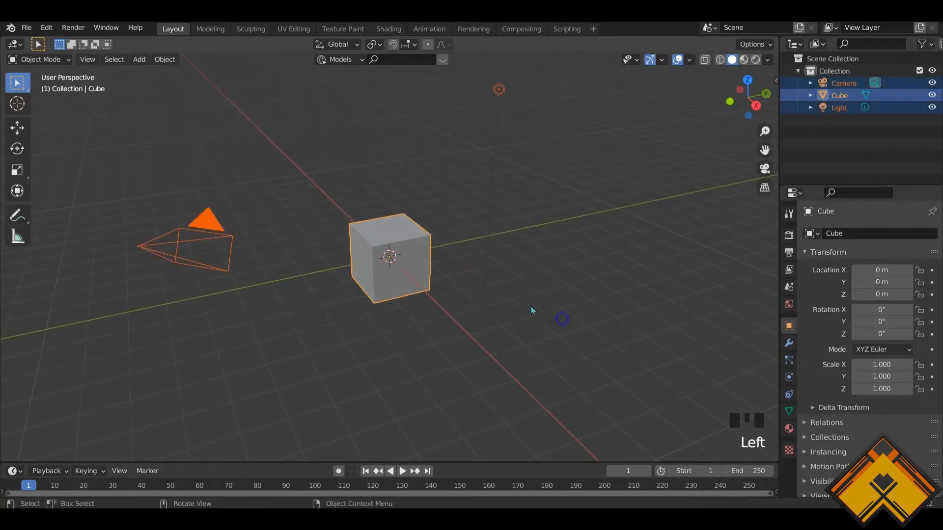
# Delete the default camera, cube and light from the scene
pyautogui.press('x')
pyautogui.click(449, 277)
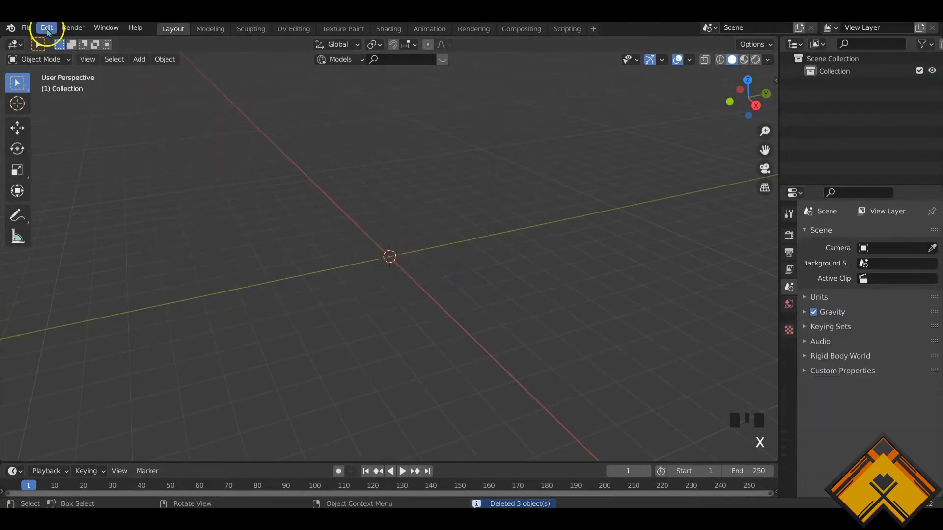
# Look up the Random 3D Shape Generator and Generate Plates with Greebles add-ons in the preferences and check that both are enabled
pyautogui.click(46, 28)
pyautogui.click(78, 202)
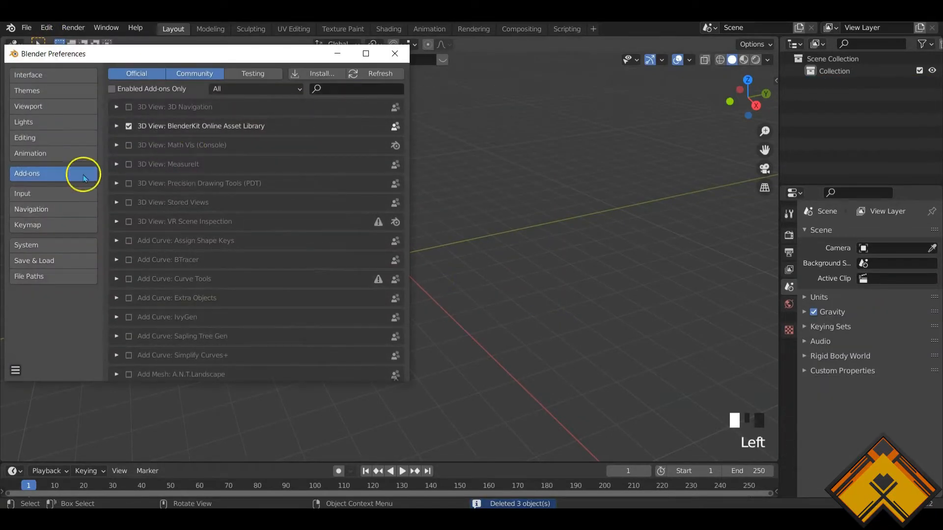
pyautogui.write('shape')
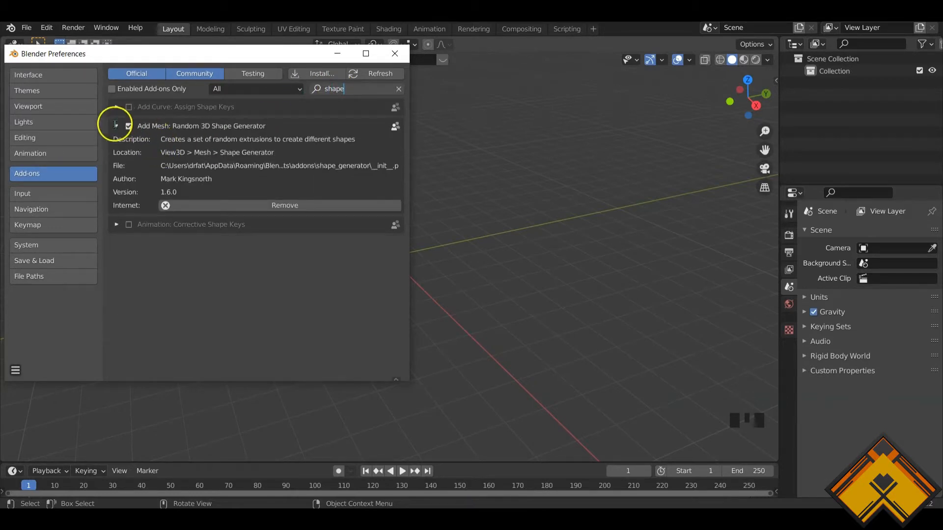
pyautogui.click(116, 127)
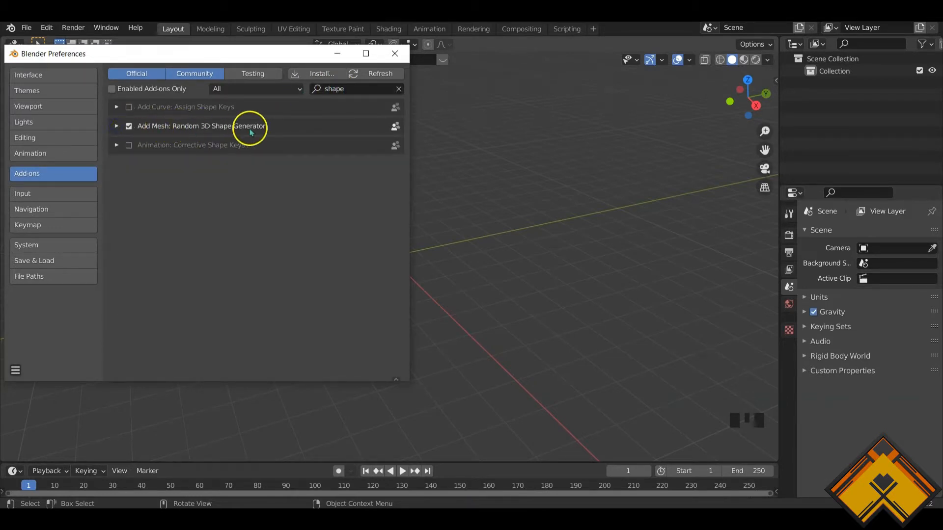
pyautogui.click(398, 89)
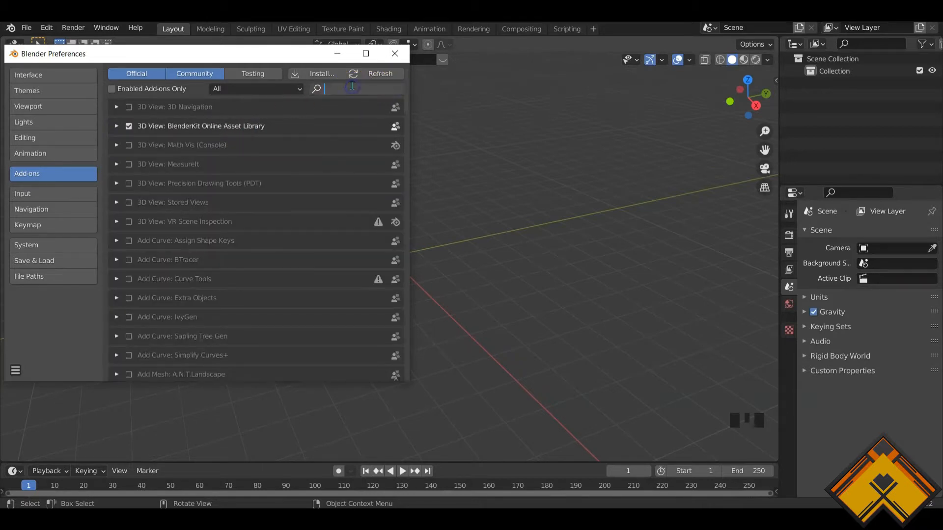
pyautogui.write('plat')
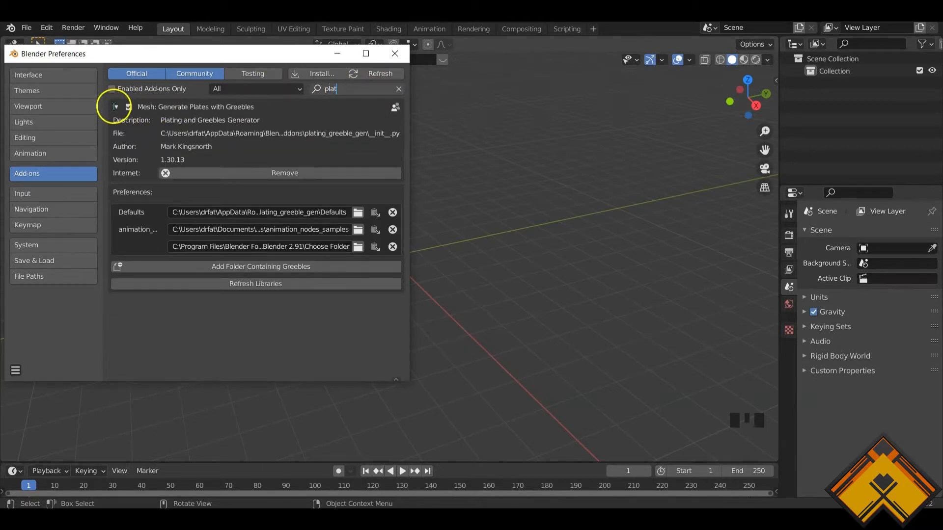
pyautogui.click(116, 107)
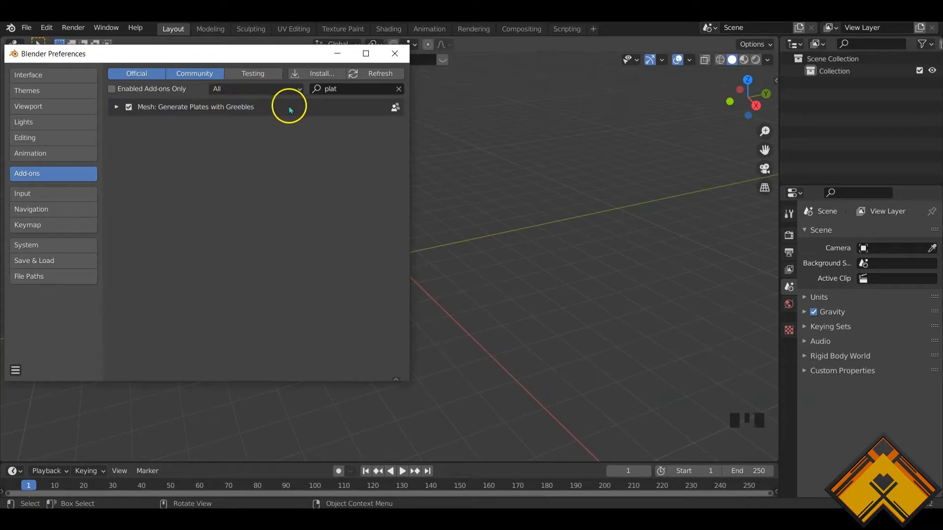
pyautogui.click(396, 54)
# Add a Shape Generator mesh at the scene origin
pyautogui.hotkey('shift', 'a')
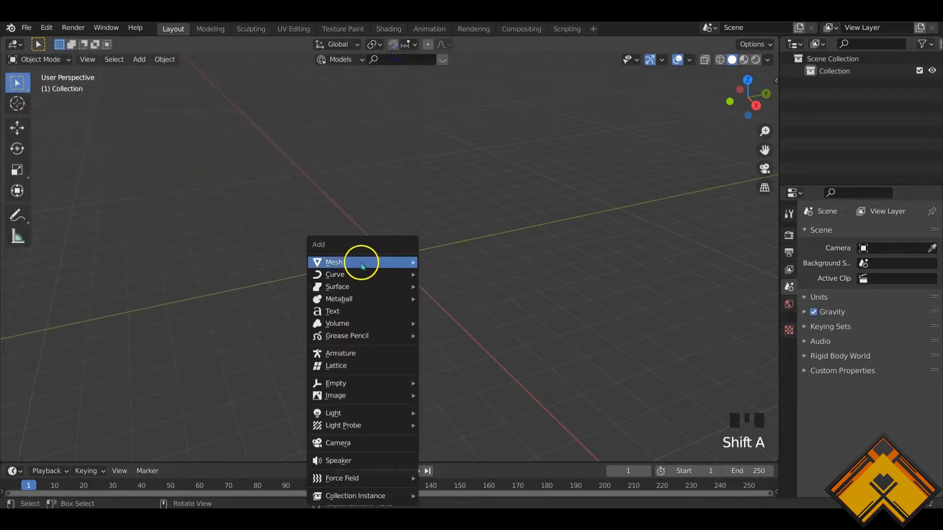
pyautogui.moveTo(372, 268)
pyautogui.click(456, 390)
pyautogui.moveTo(461, 391); pyautogui.dragTo(314, 291, button='middle')
pyautogui.scroll(2, 314, 291)
pyautogui.scroll(-2, 305, 297)
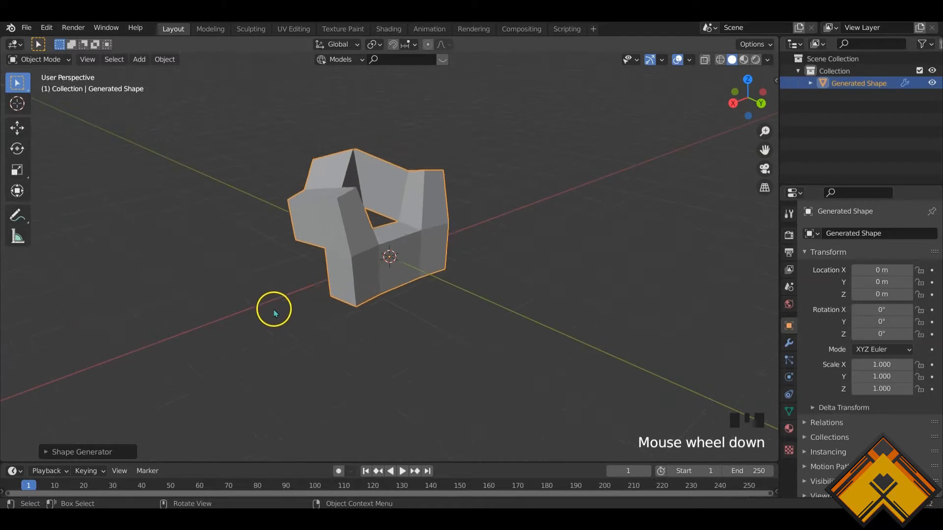
# Set the generated shape's random seed to 1003
pyautogui.click(46, 452)
pyautogui.click(64, 254)
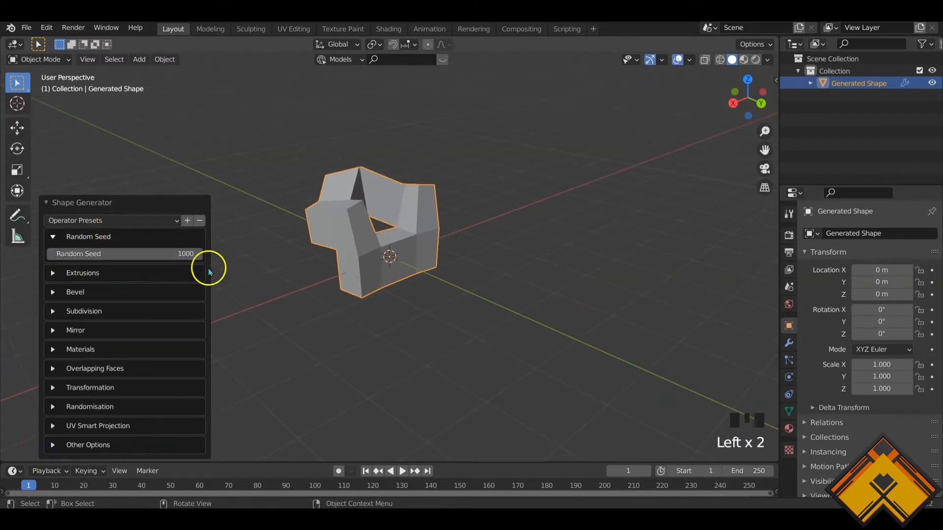
pyautogui.click(199, 253)
pyautogui.click(199, 253)
pyautogui.click(199, 254)
pyautogui.click(199, 254)
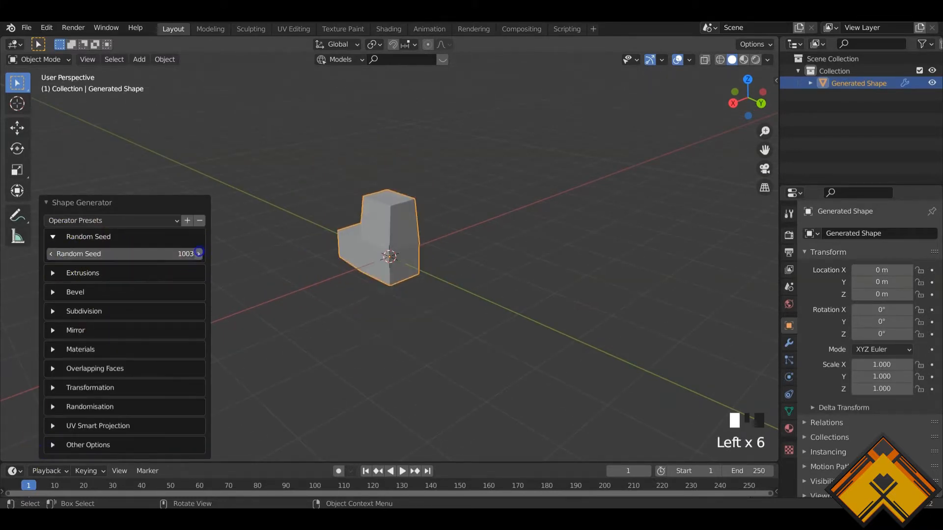
pyautogui.click(51, 254)
pyautogui.moveTo(304, 290); pyautogui.dragTo(430, 293, button='middle')
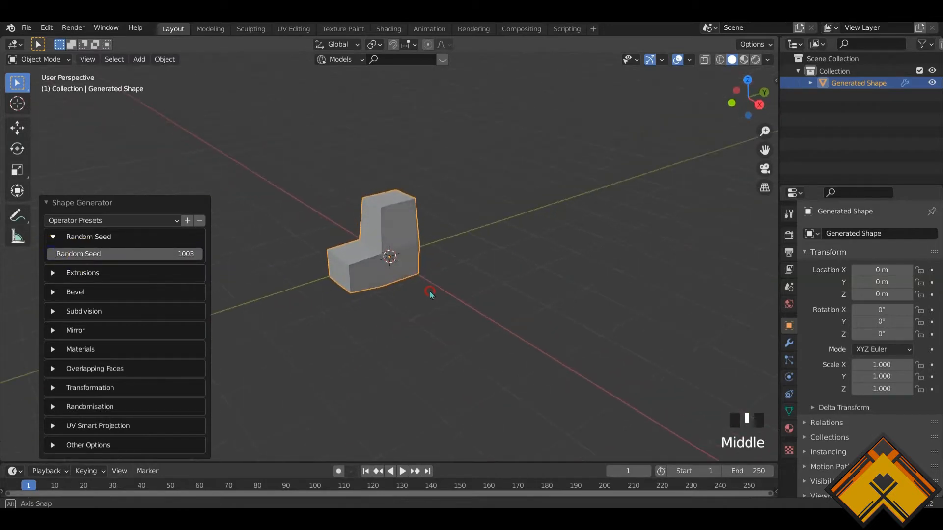
# Expand the Extrusions settings and enable Prevent face overlaps for the generated shape
pyautogui.click(45, 275)
pyautogui.scroll(-8, 120, 362)
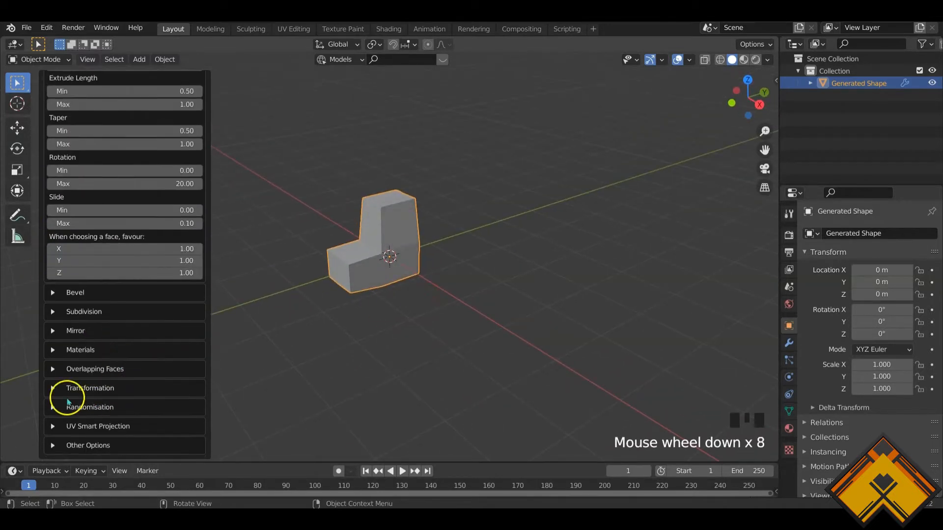
pyautogui.click(53, 370)
pyautogui.click(52, 386)
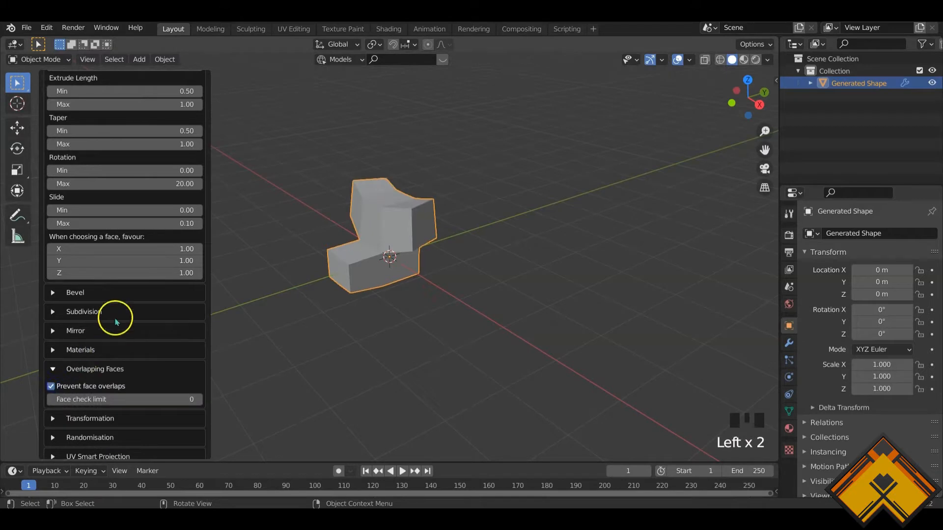
pyautogui.moveTo(289, 280); pyautogui.dragTo(324, 275, button='middle')
# Increase the generated shape's extrusion amount to about 18
pyautogui.scroll(6, 105, 273)
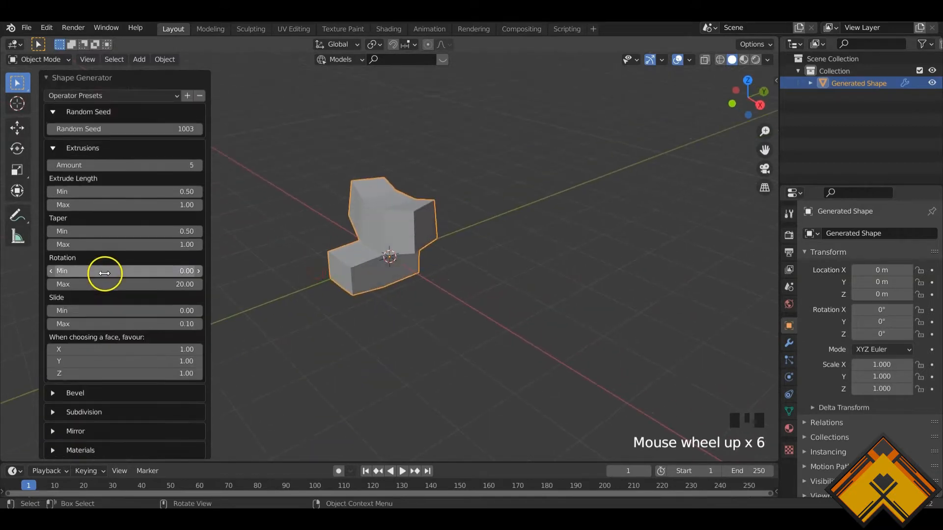
pyautogui.scroll(4, 190, 169)
pyautogui.click(198, 165)
pyautogui.click(199, 165)
pyautogui.click(198, 165)
pyautogui.click(198, 165)
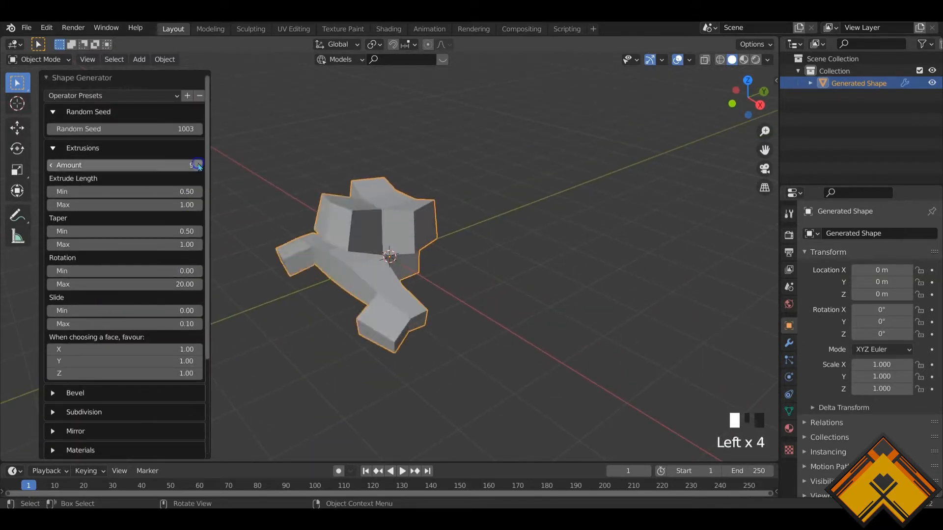
pyautogui.click(198, 165)
pyautogui.click(198, 165)
pyautogui.click(198, 165)
pyautogui.click(198, 165)
pyautogui.click(198, 165)
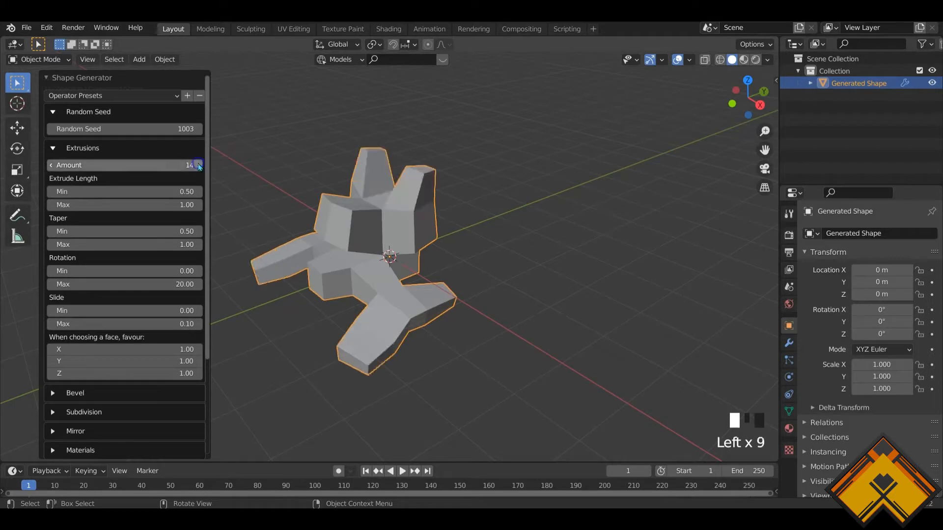
pyautogui.click(198, 165)
pyautogui.click(199, 165)
pyautogui.click(198, 165)
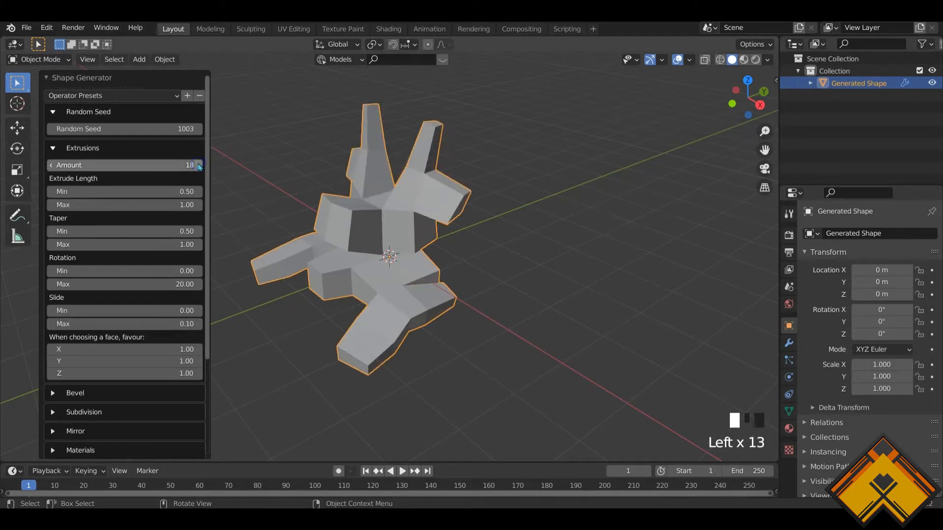
pyautogui.click(198, 165)
pyautogui.click(198, 165)
pyautogui.moveTo(516, 341); pyautogui.dragTo(663, 330, button='middle')
# Stretch the generated shape along the global Y axis by a factor of about 4.83
pyautogui.click(277, 315)
pyautogui.click(387, 293)
pyautogui.press('s')
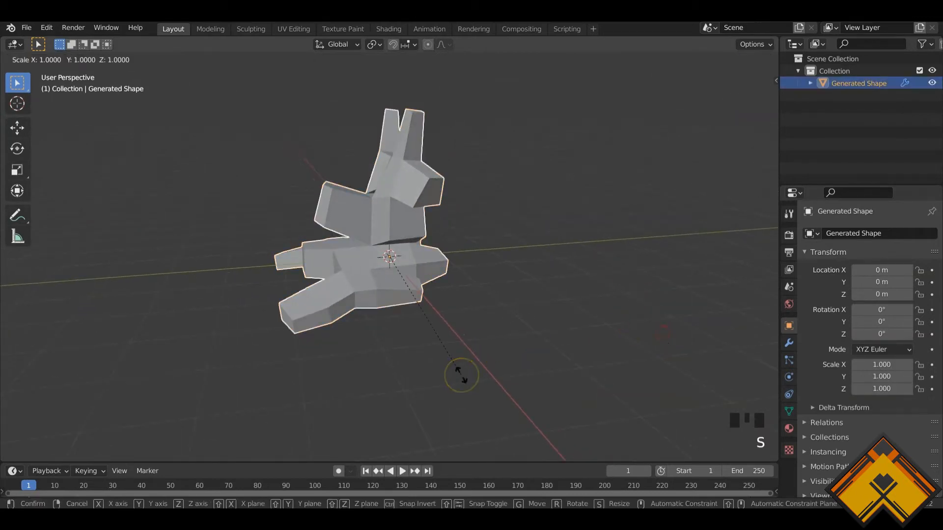
pyautogui.press('y')
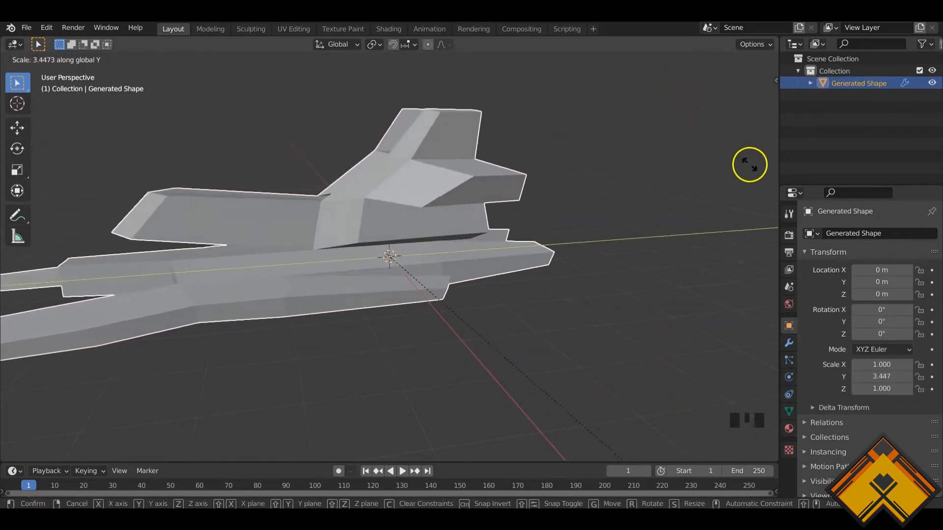
pyautogui.click(126, 277)
# Widen the ship shape along the global X axis by a factor of about 1.69
pyautogui.scroll(-3, 225, 249)
pyautogui.moveTo(225, 248); pyautogui.dragTo(409, 339, button='middle')
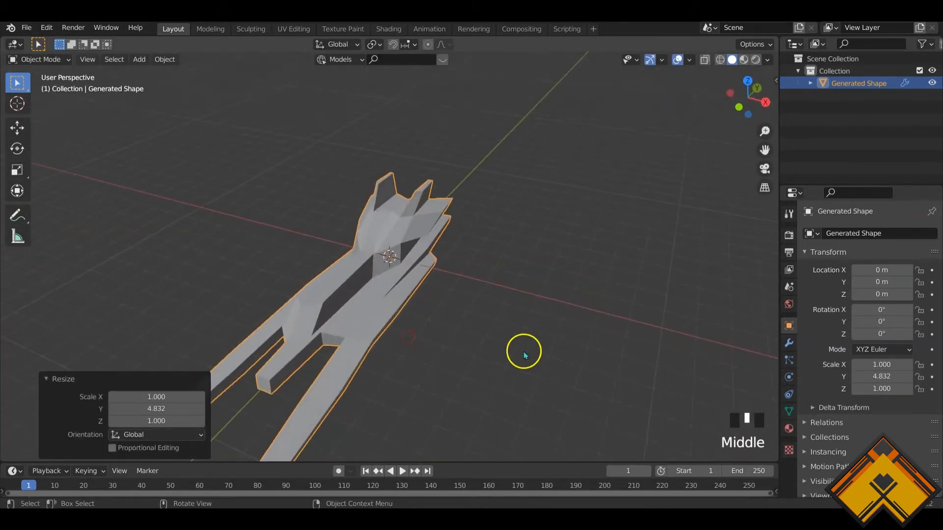
pyautogui.press('s')
pyautogui.press('x')
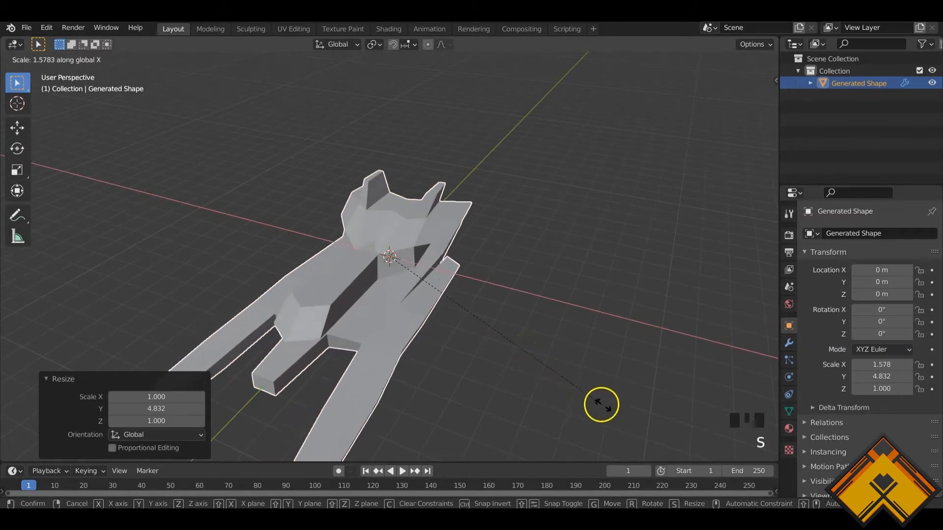
pyautogui.click(619, 415)
# Subdivide the ship's entire mesh with one cut
pyautogui.scroll(-2, 455, 353)
pyautogui.moveTo(455, 354); pyautogui.dragTo(272, 310, button='middle')
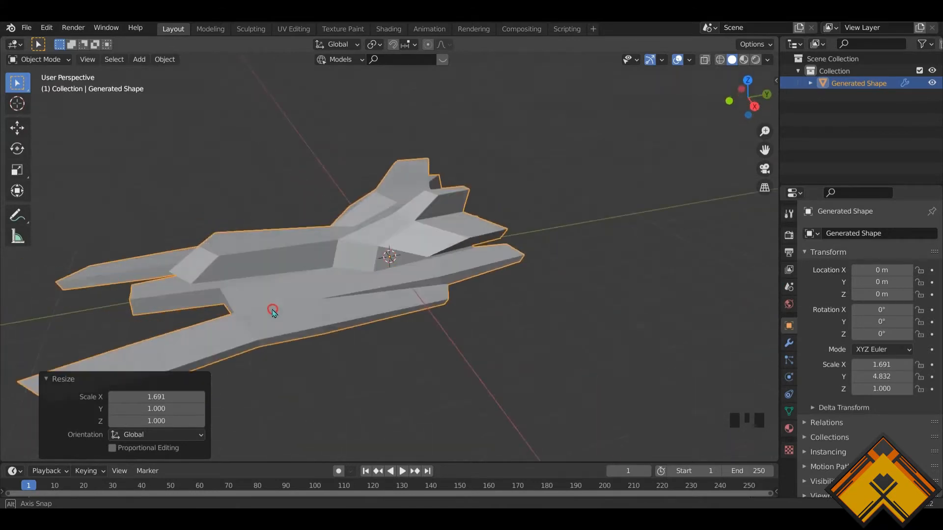
pyautogui.scroll(-3, 273, 311)
pyautogui.moveTo(290, 279); pyautogui.dragTo(361, 299, button='middle')
pyautogui.press('Tab')
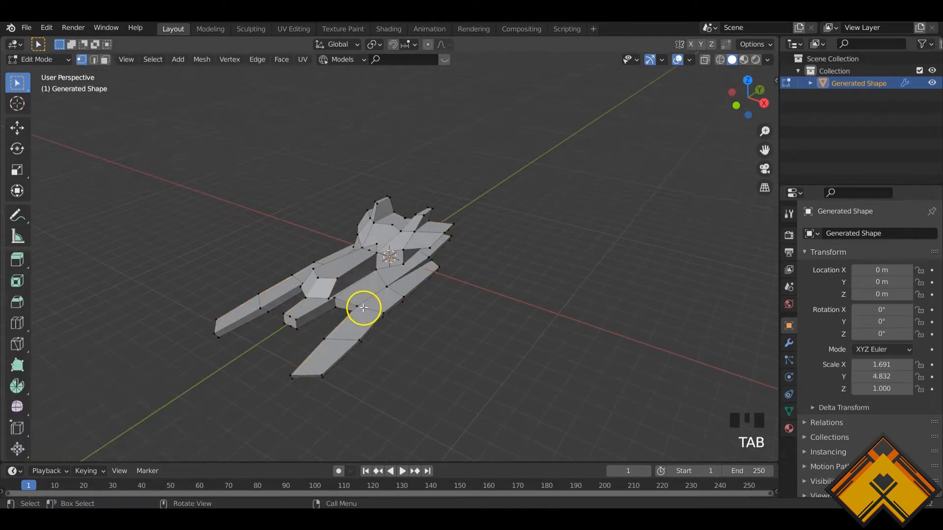
pyautogui.scroll(3, 362, 308)
pyautogui.press('a')
pyautogui.rightClick(307, 285)
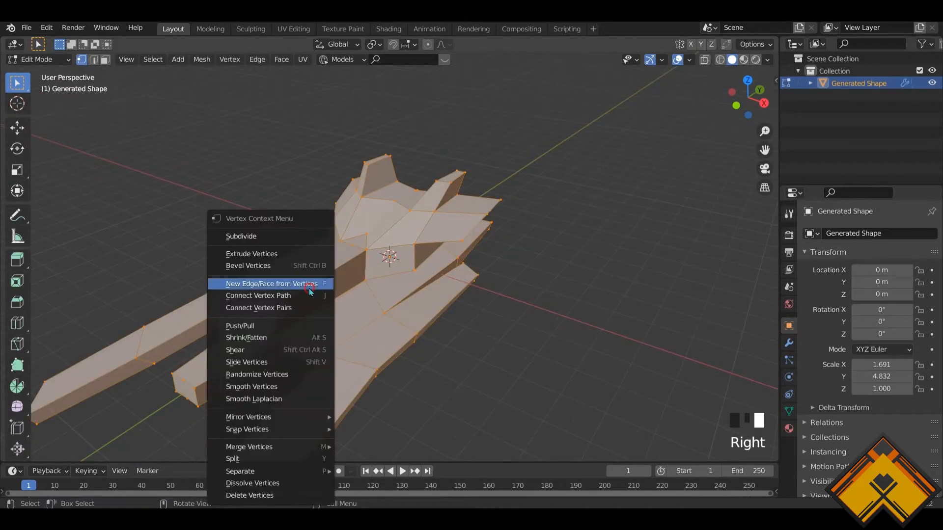
pyautogui.click(243, 238)
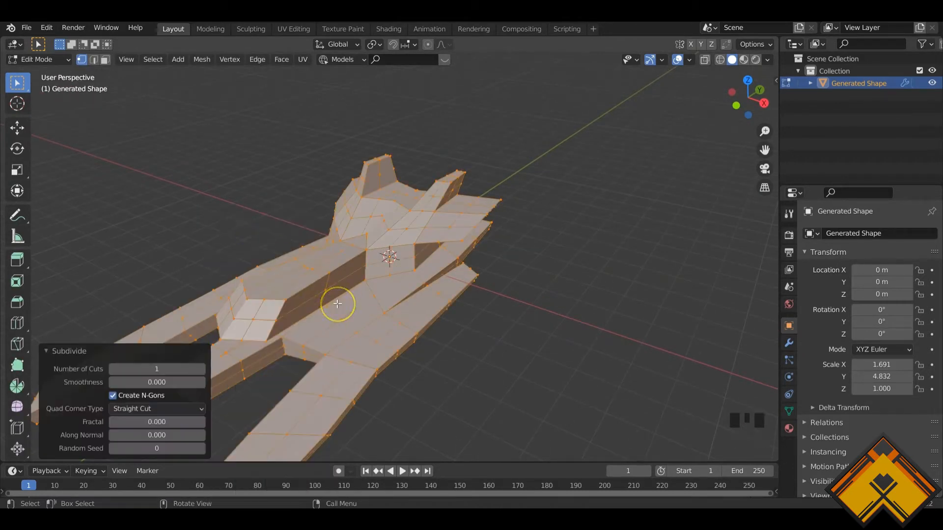
pyautogui.press('Tab')
pyautogui.moveTo(294, 315)
pyautogui.mouseDown(button='middle')
pyautogui.moveTo(321, 305)
pyautogui.moveTo(288, 324)
pyautogui.mouseUp(button='middle')
# Select only the sloped cockpit faces at the front of the raised hull and inset them by about 0.033 m
pyautogui.press('Tab')
pyautogui.scroll(2, 299, 317)
pyautogui.press('3')
pyautogui.click(215, 307)
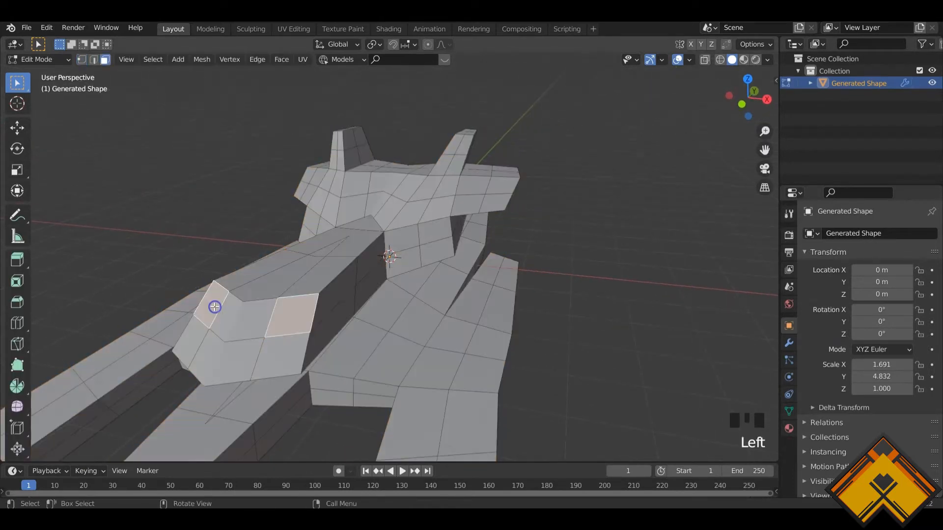
pyautogui.press('a')
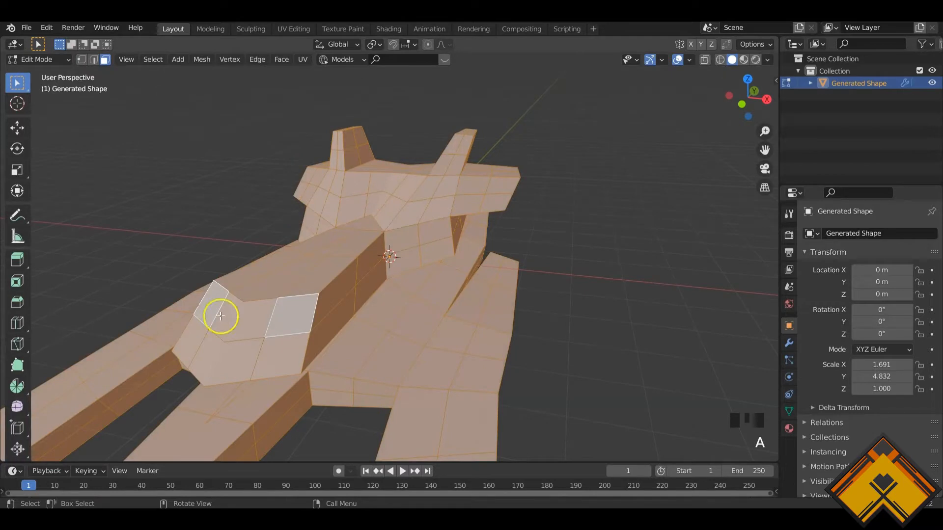
pyautogui.moveTo(218, 323)
pyautogui.mouseDown(button='middle')
pyautogui.moveTo(234, 343)
pyautogui.moveTo(277, 331)
pyautogui.moveTo(236, 337)
pyautogui.mouseUp(button='middle')
pyautogui.rightClick(236, 337)
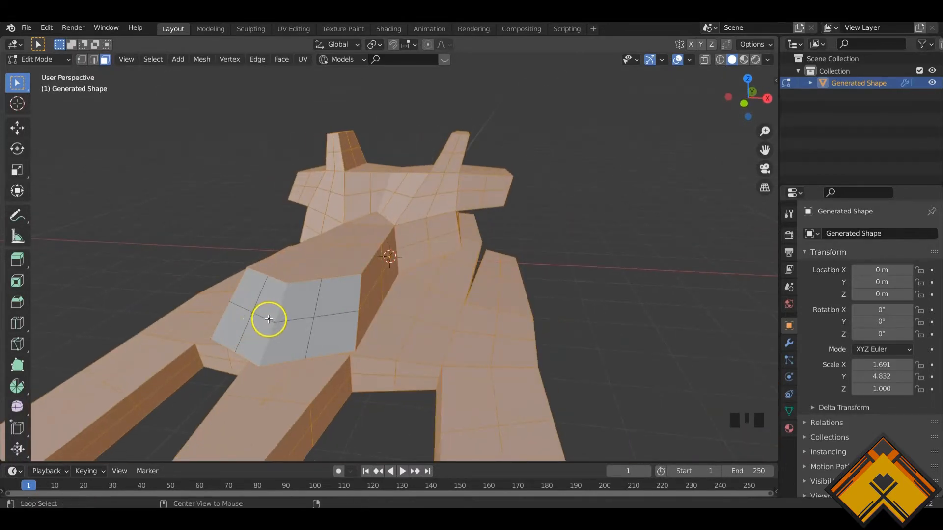
pyautogui.hotkey('alt', 'a')
pyautogui.keyDown('alt'); pyautogui.click(303, 320); pyautogui.keyUp('alt')
pyautogui.press('c')
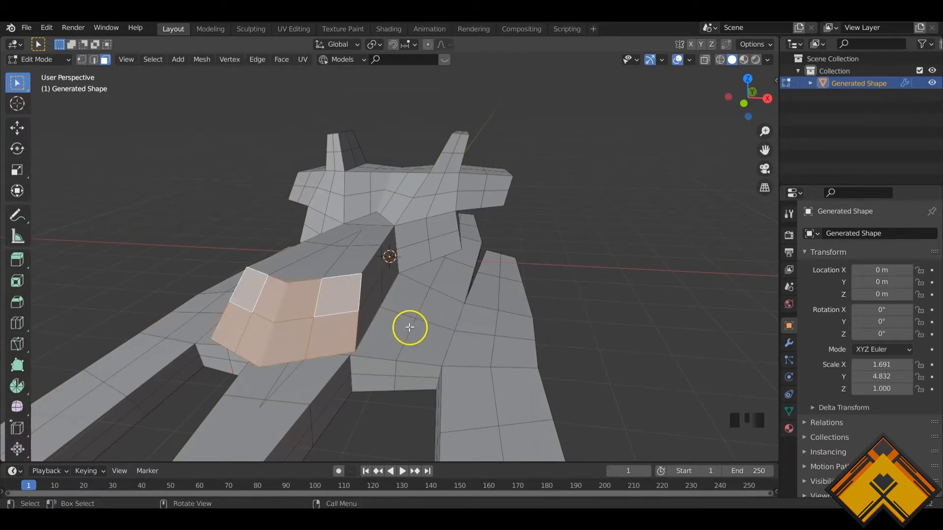
pyautogui.rightClick(410, 327)
pyautogui.press('i')
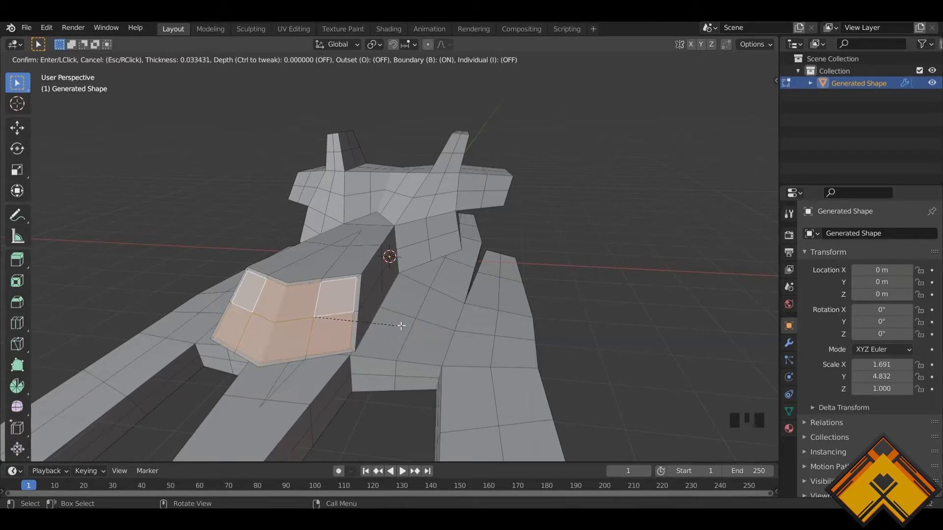
pyautogui.click(402, 325)
# Extrude the inset cockpit faces inward by about 0.032 m and return to Object Mode
pyautogui.scroll(2, 313, 318)
pyautogui.keyDown('shift'); pyautogui.moveTo(290, 322); pyautogui.dragTo(367, 269, button='middle'); pyautogui.keyUp('shift')
pyautogui.press('e')
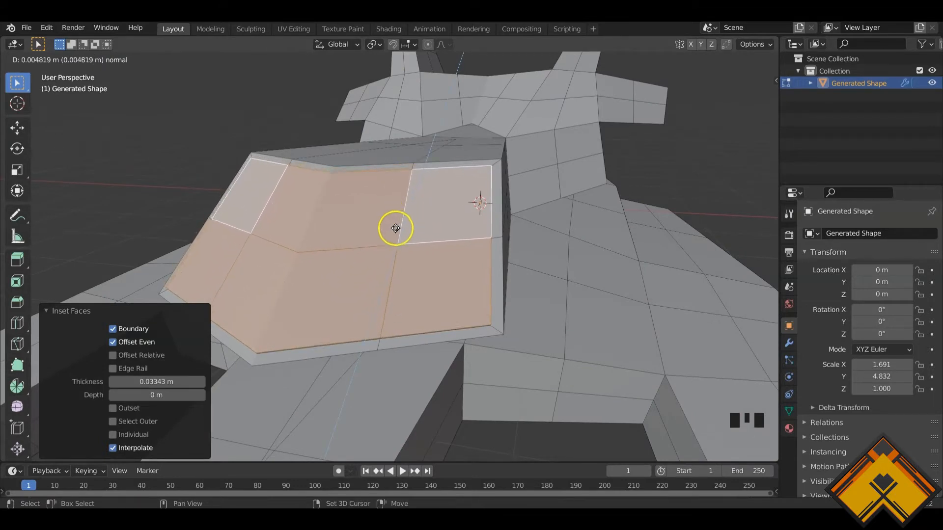
pyautogui.click(375, 265)
pyautogui.moveTo(376, 266); pyautogui.dragTo(410, 278, button='middle')
pyautogui.scroll(-2, 258, 263)
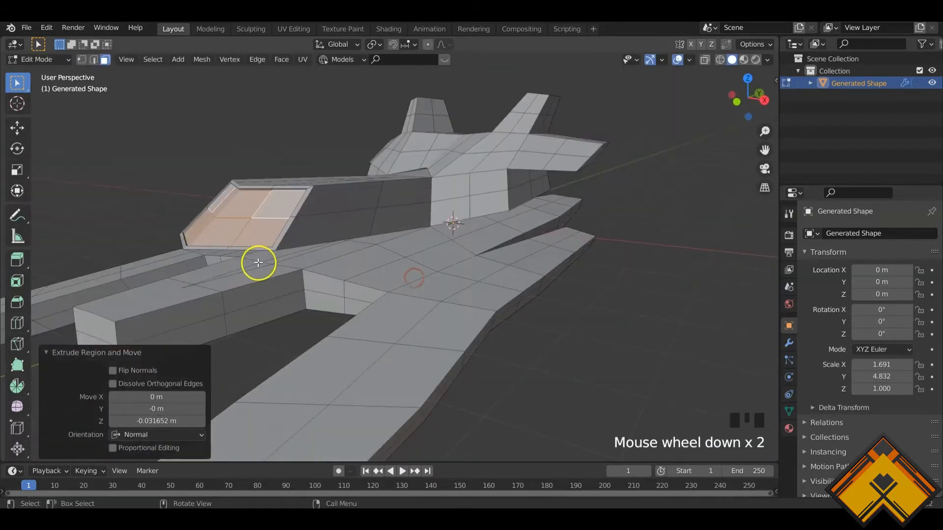
pyautogui.moveTo(258, 262); pyautogui.dragTo(163, 233, button='middle')
pyautogui.click(190, 198)
pyautogui.press('Tab')
pyautogui.scroll(-2, 191, 253)
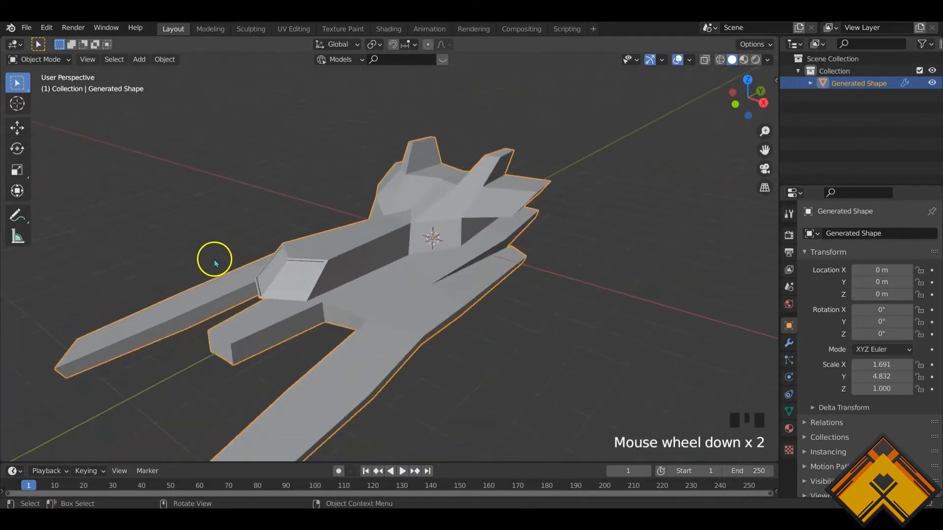
# In Edit Mode, select the ship's entire mesh except the recessed cockpit window faces
pyautogui.press('Tab')
pyautogui.press('a')
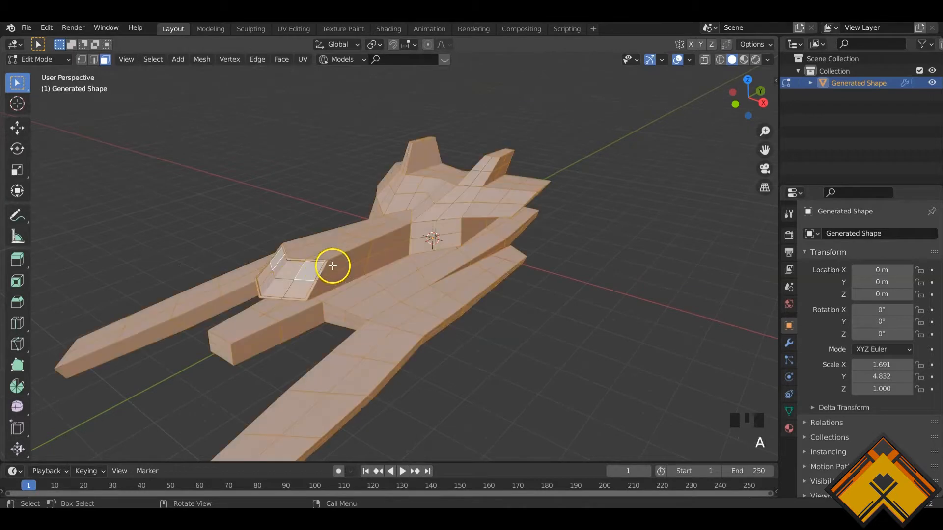
pyautogui.moveTo(332, 265); pyautogui.dragTo(301, 274, button='middle')
pyautogui.scroll(3, 298, 279)
pyautogui.press('c')
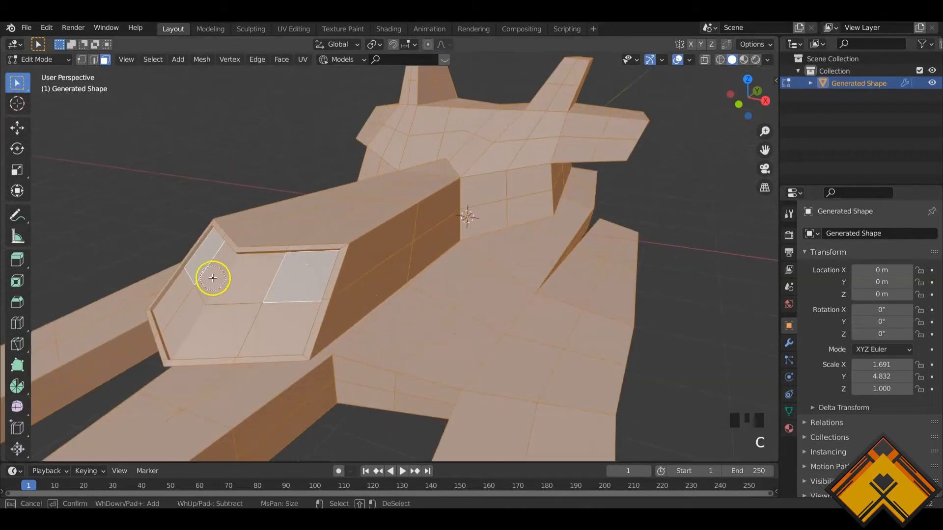
pyautogui.moveTo(213, 279); pyautogui.dragTo(195, 299, button='middle')
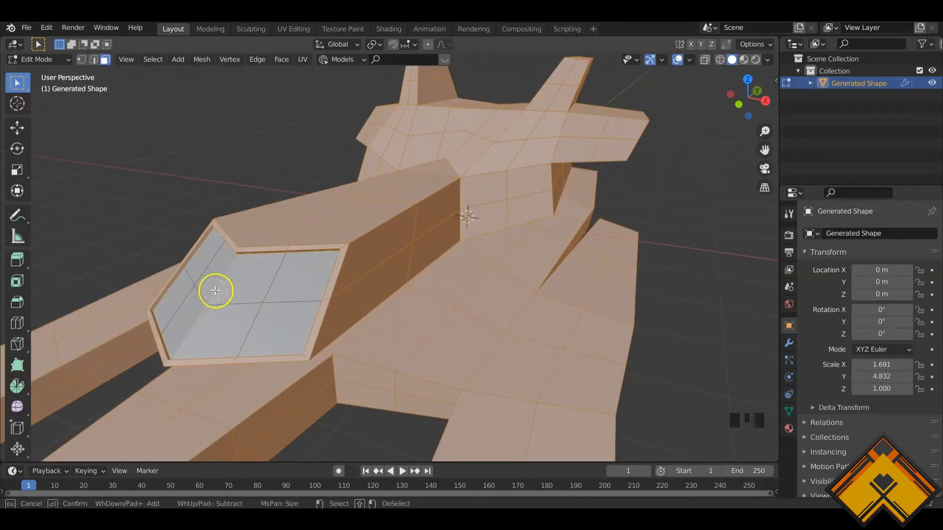
pyautogui.moveTo(213, 291); pyautogui.dragTo(228, 271, button='middle')
pyautogui.scroll(3, 225, 289)
pyautogui.scroll(-3, 228, 271)
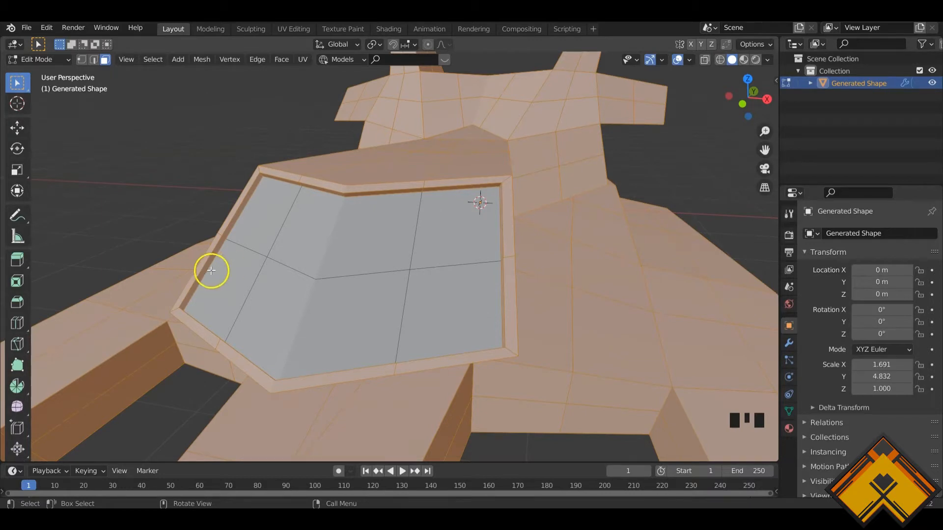
# Deselect the face loops forming the cockpit window's outer rim and the inner walls of its recess
pyautogui.moveTo(346, 251); pyautogui.dragTo(280, 201, button='middle')
pyautogui.scroll(2, 280, 201)
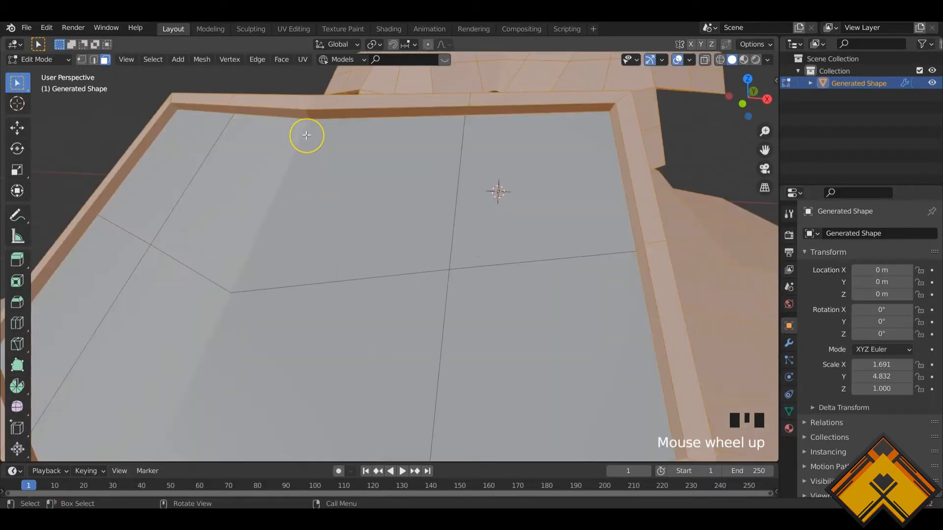
pyautogui.keyDown('alt'); pyautogui.keyDown('shift'); pyautogui.click(309, 103); pyautogui.keyUp('shift'); pyautogui.keyUp('alt')
pyautogui.keyDown('alt'); pyautogui.keyDown('shift'); pyautogui.click(175, 108); pyautogui.keyUp('shift'); pyautogui.keyUp('alt')
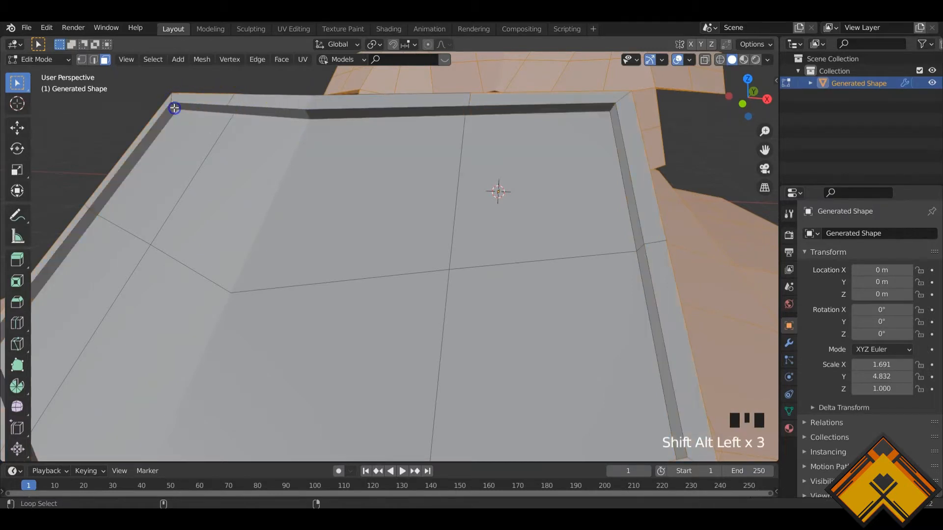
pyautogui.scroll(-2, 498, 246)
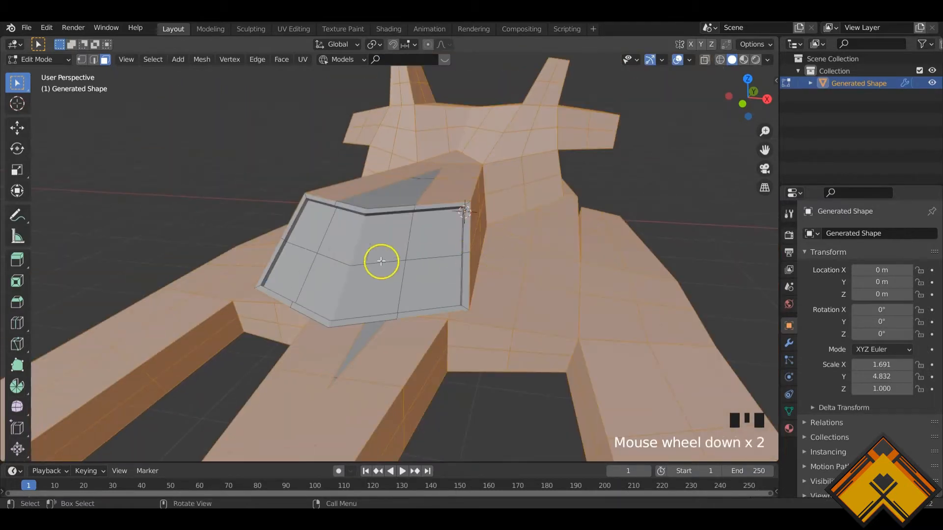
# Add the stray deselected hull faces above, in front of and beneath the cockpit back to the selection, and return to Object Mode
pyautogui.keyDown('shift'); pyautogui.click(433, 175); pyautogui.keyUp('shift')
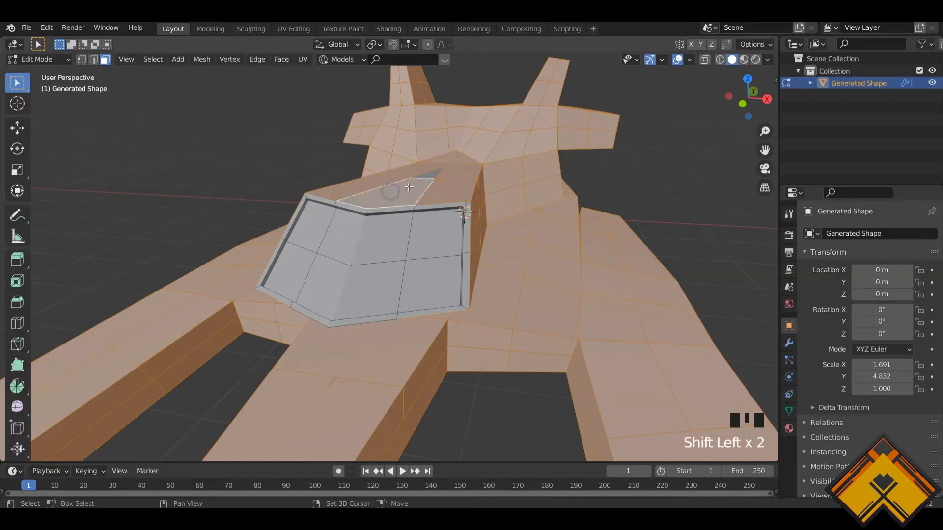
pyautogui.keyDown('shift'); pyautogui.click(414, 235); pyautogui.keyUp('shift')
pyautogui.moveTo(346, 347); pyautogui.dragTo(414, 238, button='middle')
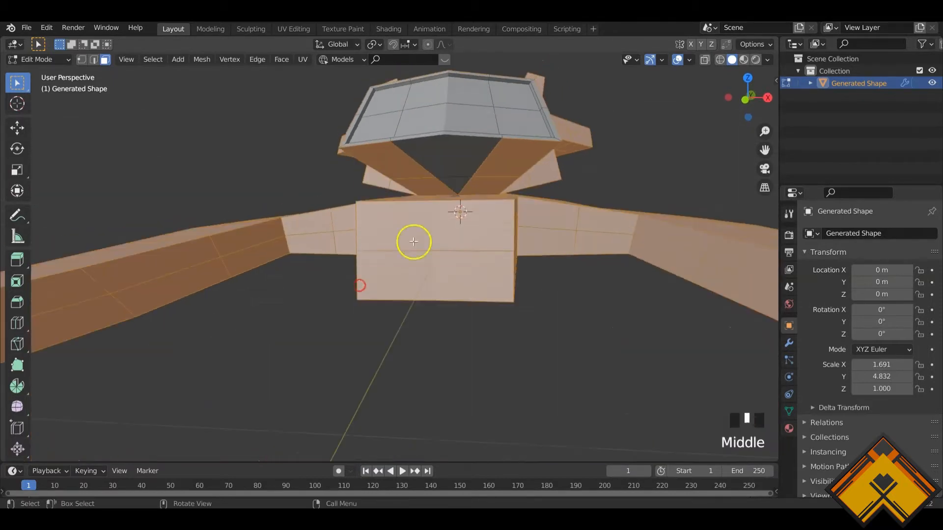
pyautogui.keyDown('shift'); pyautogui.click(448, 168); pyautogui.keyUp('shift')
pyautogui.keyDown('shift'); pyautogui.click(456, 201); pyautogui.keyUp('shift')
pyautogui.moveTo(456, 202)
pyautogui.mouseDown(button='middle')
pyautogui.moveTo(455, 243)
pyautogui.moveTo(456, 227)
pyautogui.moveTo(432, 251)
pyautogui.moveTo(390, 236)
pyautogui.moveTo(408, 248)
pyautogui.moveTo(412, 270)
pyautogui.moveTo(412, 331)
pyautogui.moveTo(400, 319)
pyautogui.mouseUp(button='middle')
pyautogui.press('Tab')
pyautogui.scroll(-4, 400, 319)
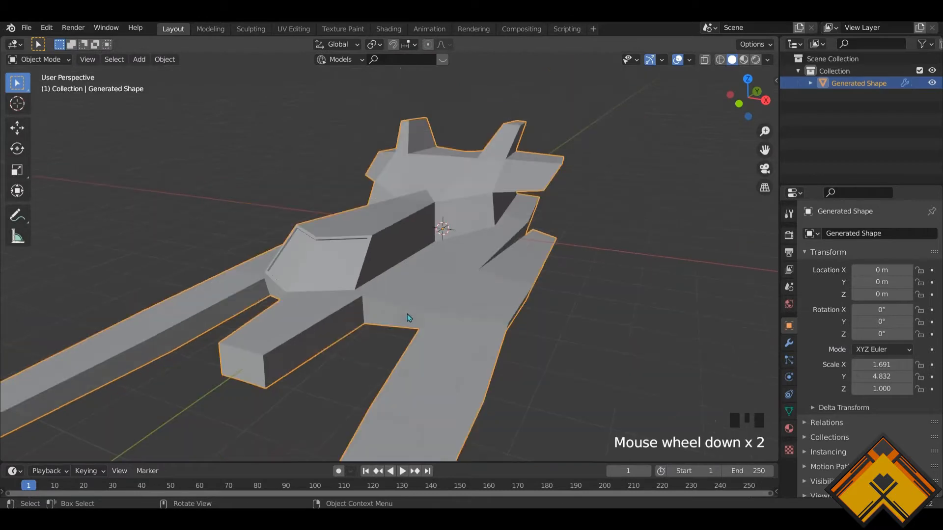
# Find the Generate Plates and Greebles operator and run it on the ship
pyautogui.press('F3')
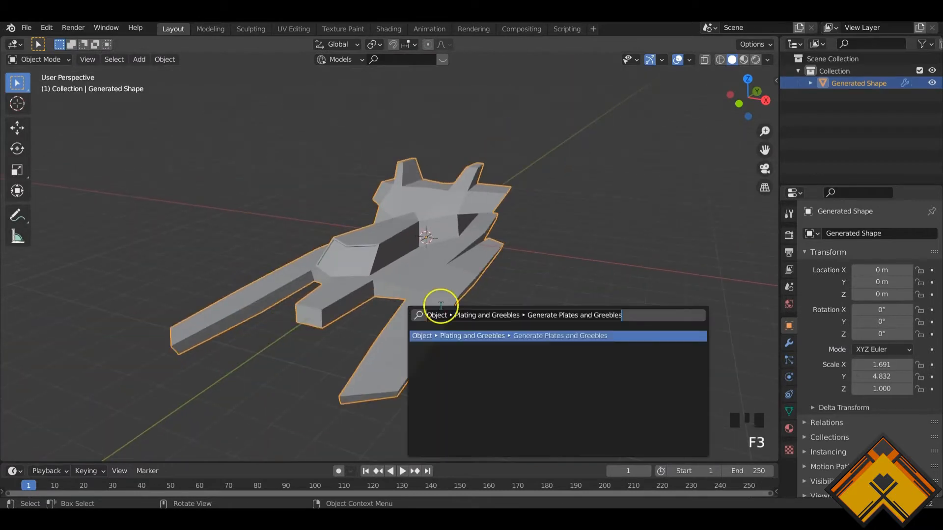
pyautogui.press('BackSpace')
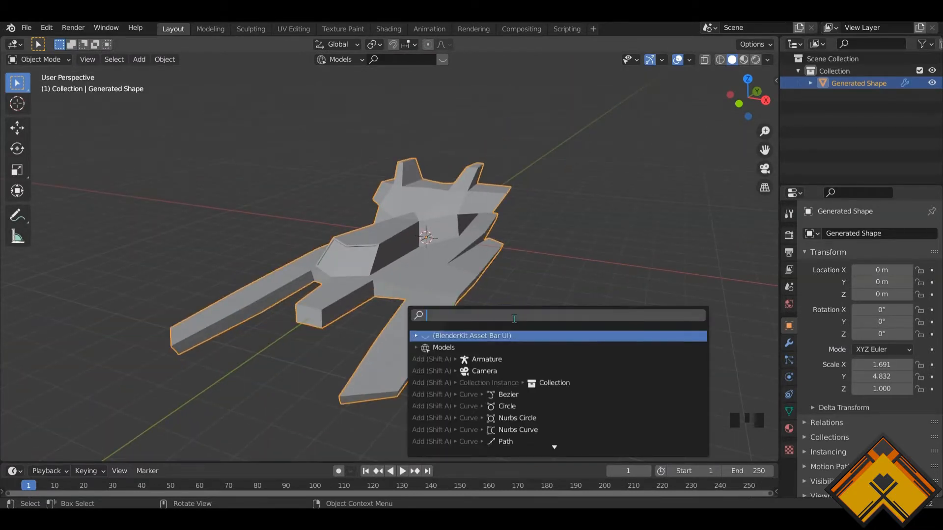
pyautogui.write('plate')
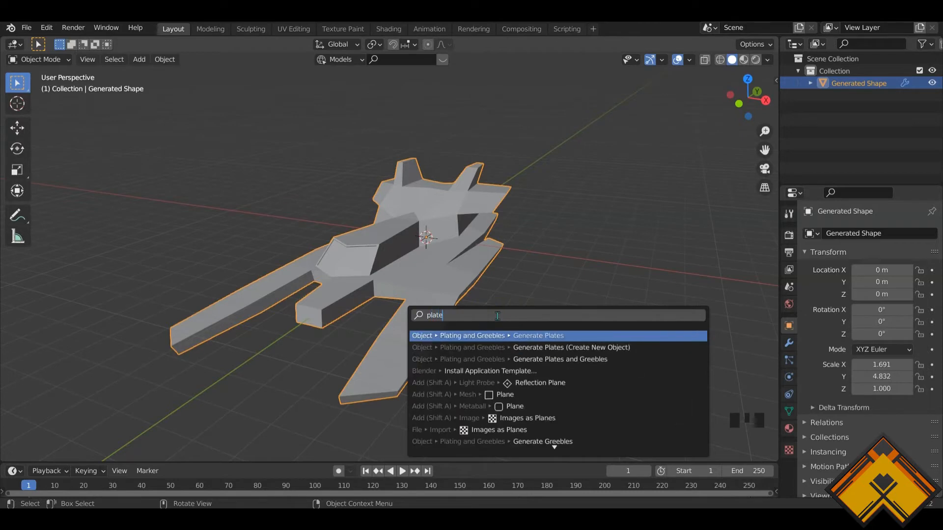
pyautogui.click(550, 361)
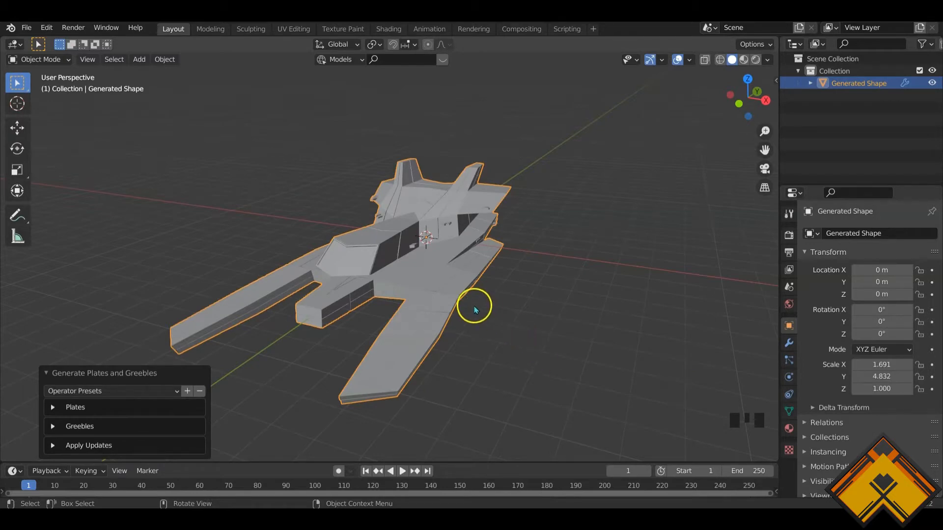
pyautogui.scroll(3, 441, 302)
pyautogui.moveTo(418, 299)
pyautogui.mouseDown(button='middle')
pyautogui.moveTo(435, 300)
pyautogui.moveTo(388, 228)
pyautogui.moveTo(475, 204)
pyautogui.moveTo(513, 310)
pyautogui.moveTo(420, 310)
pyautogui.mouseUp(button='middle')
# Set the random seed of the plate heights to 123457
pyautogui.click(53, 407)
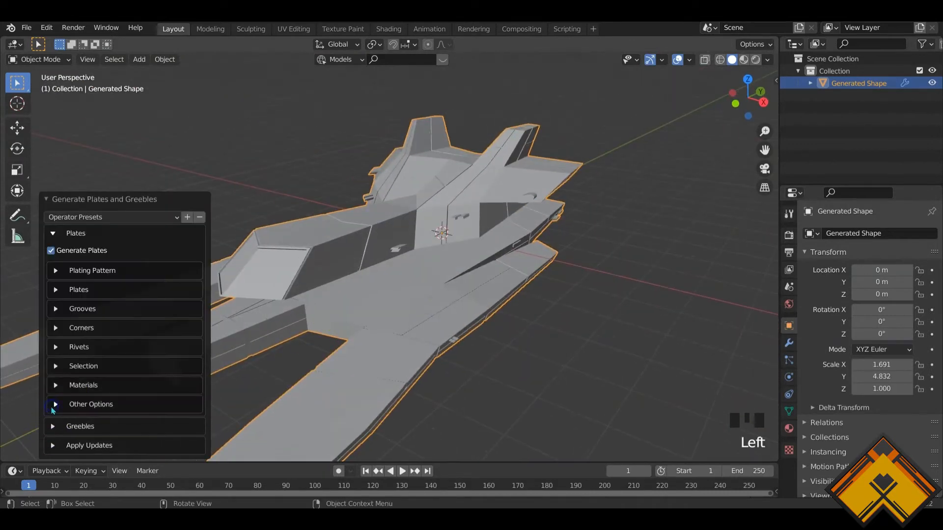
pyautogui.click(76, 291)
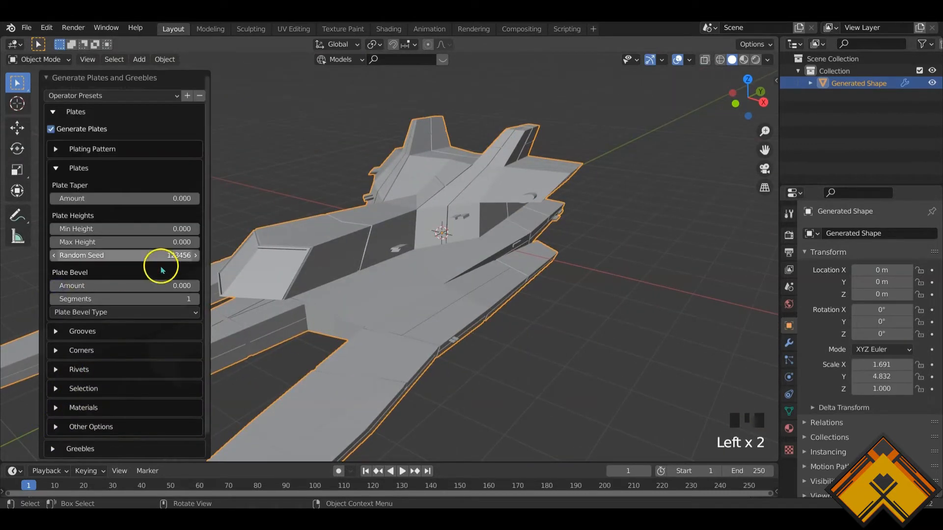
pyautogui.click(196, 255)
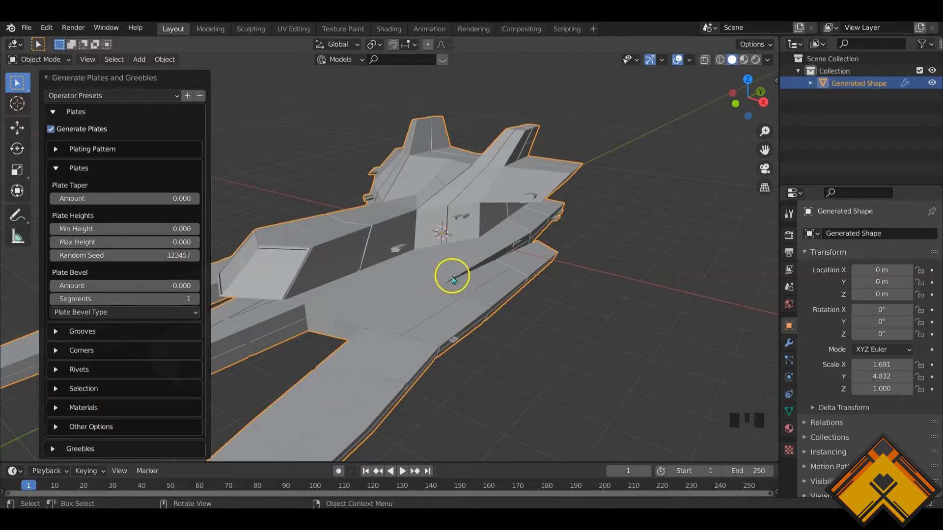
pyautogui.moveTo(450, 274); pyautogui.dragTo(383, 293, button='middle')
pyautogui.scroll(-2, 353, 257)
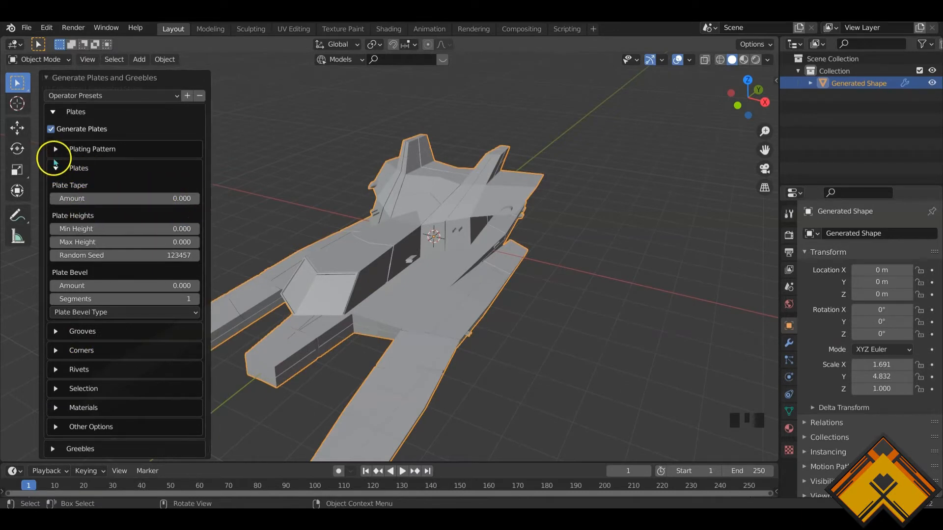
# Set the random seed of the generated plating pattern to 123458
pyautogui.click(56, 150)
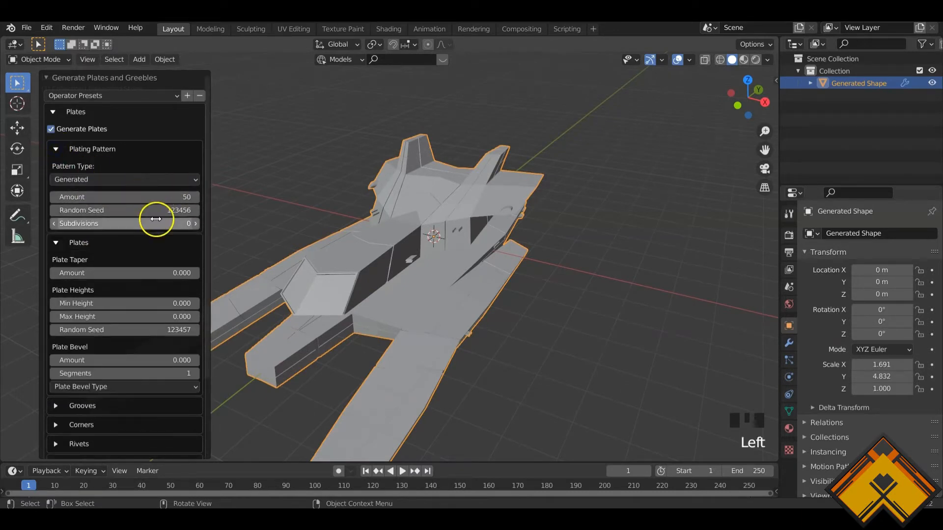
pyautogui.scroll(2, 347, 249)
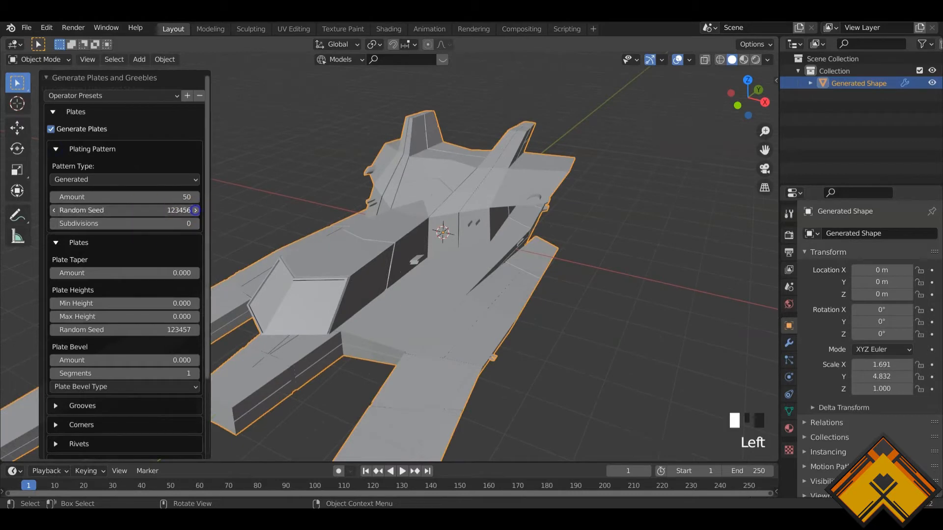
pyautogui.click(195, 210)
pyautogui.moveTo(412, 295); pyautogui.dragTo(232, 257, button='middle')
pyautogui.scroll(-2, 328, 297)
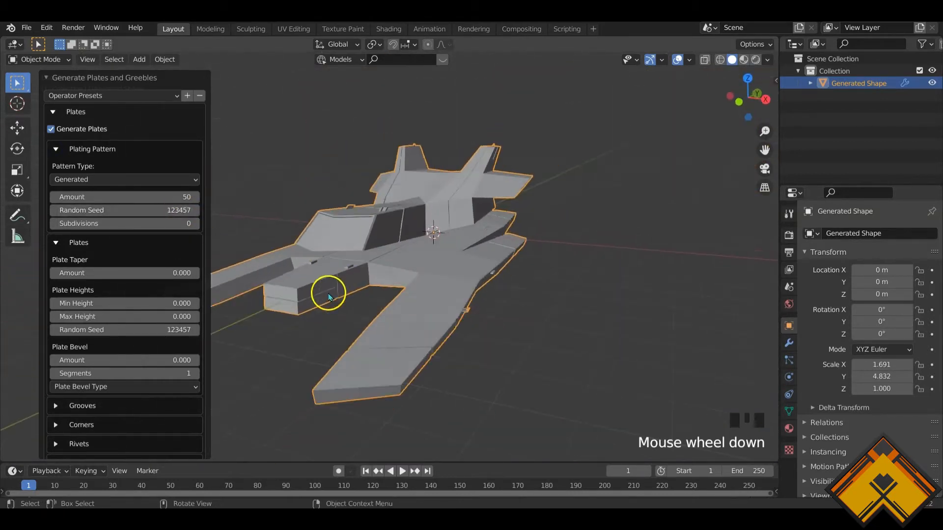
pyautogui.click(196, 210)
pyautogui.moveTo(322, 267); pyautogui.dragTo(314, 302, button='middle')
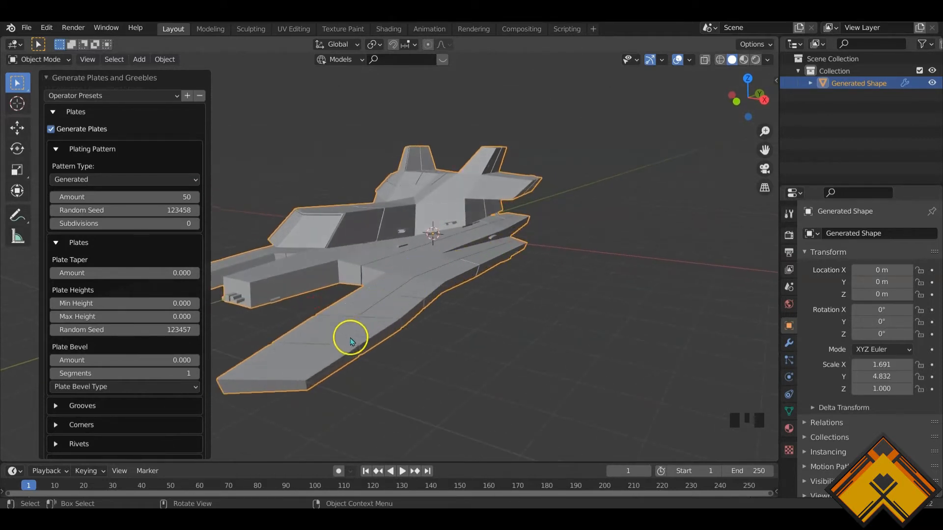
pyautogui.moveTo(350, 341); pyautogui.dragTo(372, 344, button='middle')
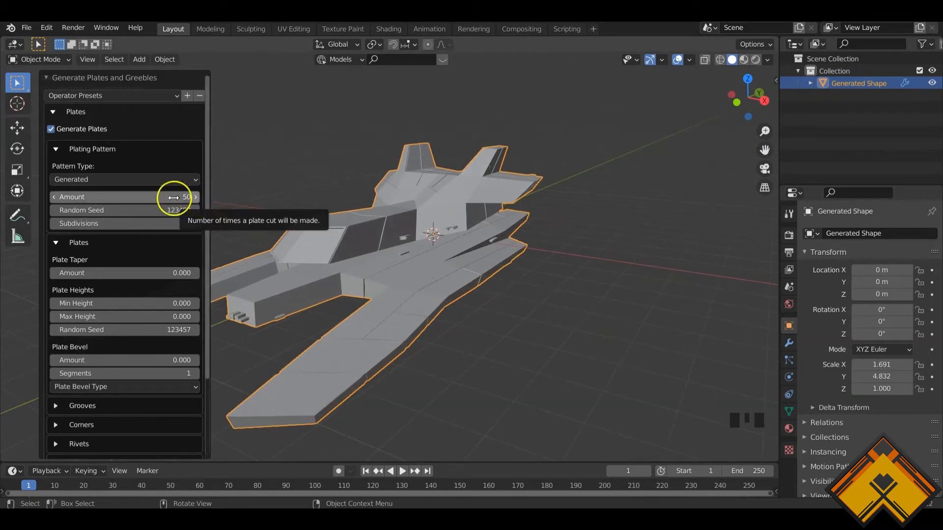
# Set the number of plate cuts in the plating pattern to 100
pyautogui.click(152, 197)
pyautogui.press('Return')
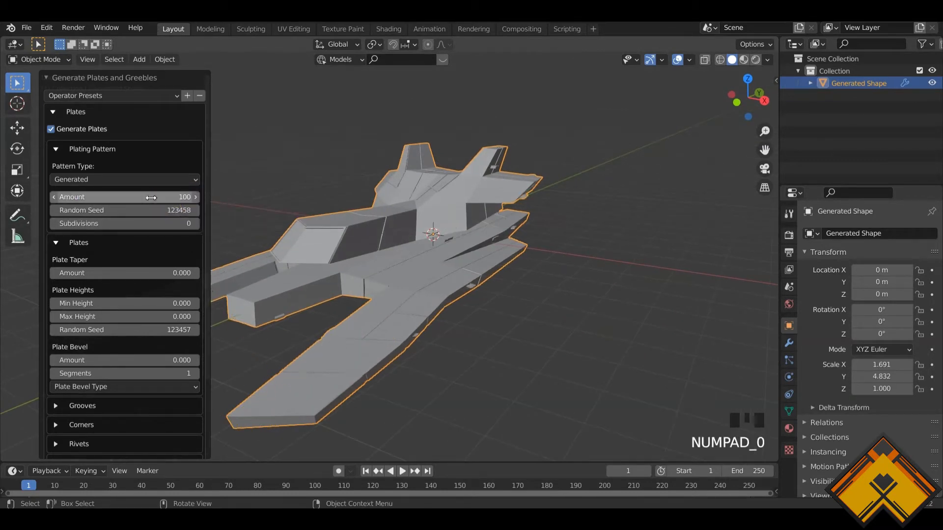
pyautogui.moveTo(284, 267); pyautogui.dragTo(309, 262, button='middle')
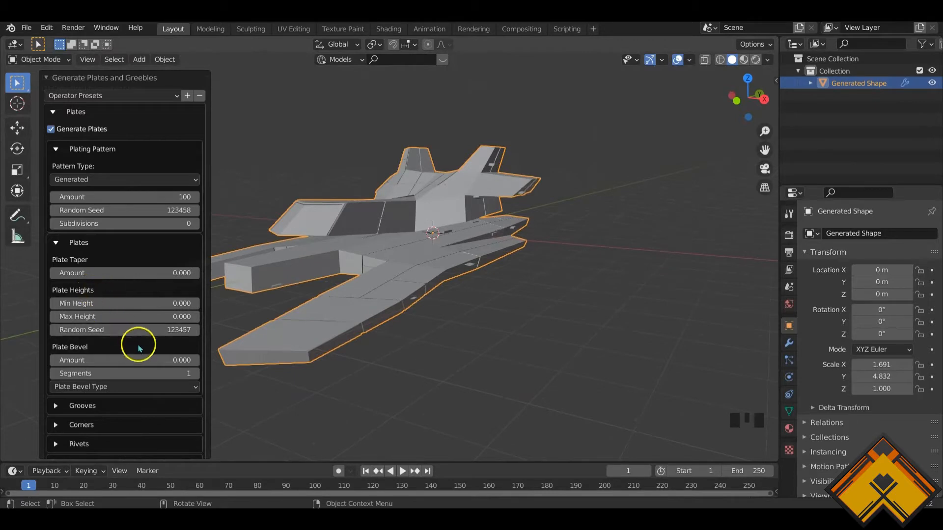
# Set the amount of the overlapping greeble pattern to 200 and inspect the ship's surface detail
pyautogui.scroll(-5, 140, 349)
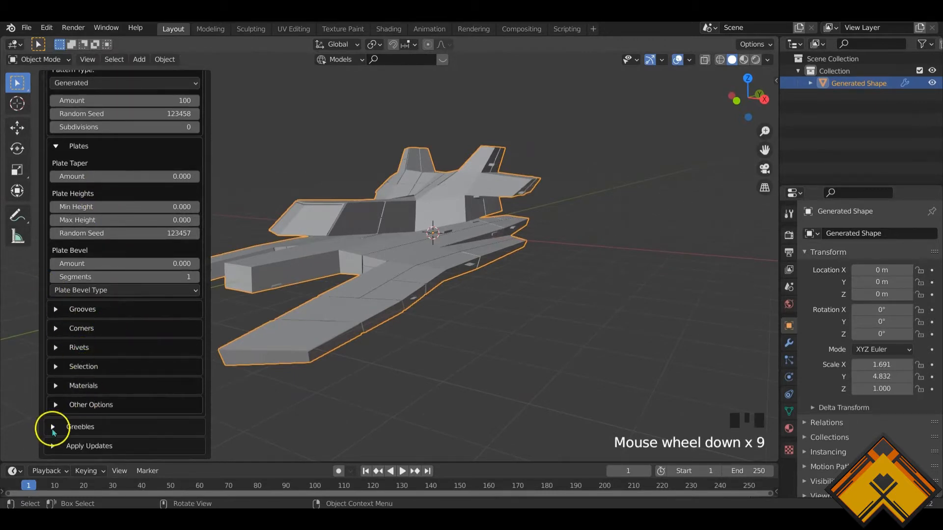
pyautogui.click(53, 428)
pyautogui.scroll(-12, 105, 357)
pyautogui.moveTo(274, 314); pyautogui.dragTo(312, 300, button='middle')
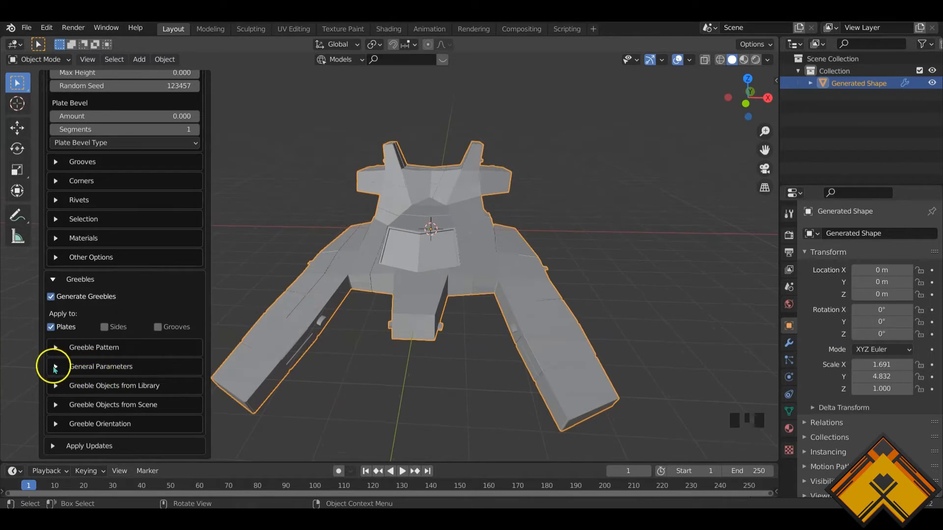
pyautogui.click(55, 366)
pyautogui.click(55, 366)
pyautogui.click(73, 347)
pyautogui.scroll(-1, 161, 372)
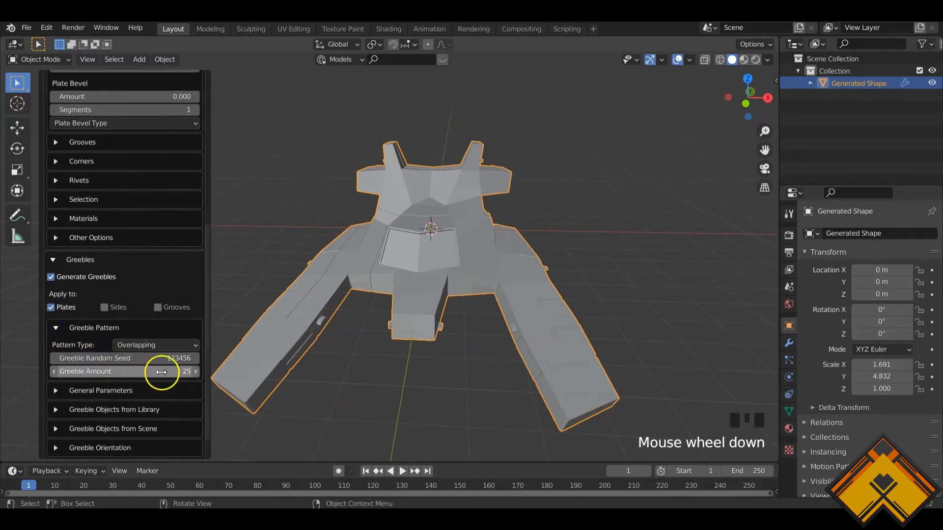
pyautogui.click(161, 372)
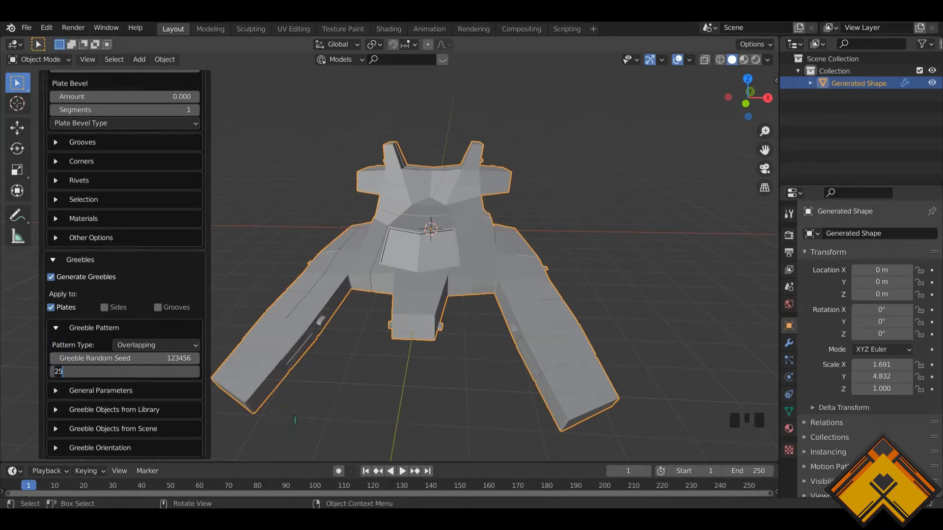
pyautogui.write('200')
pyautogui.press('Return')
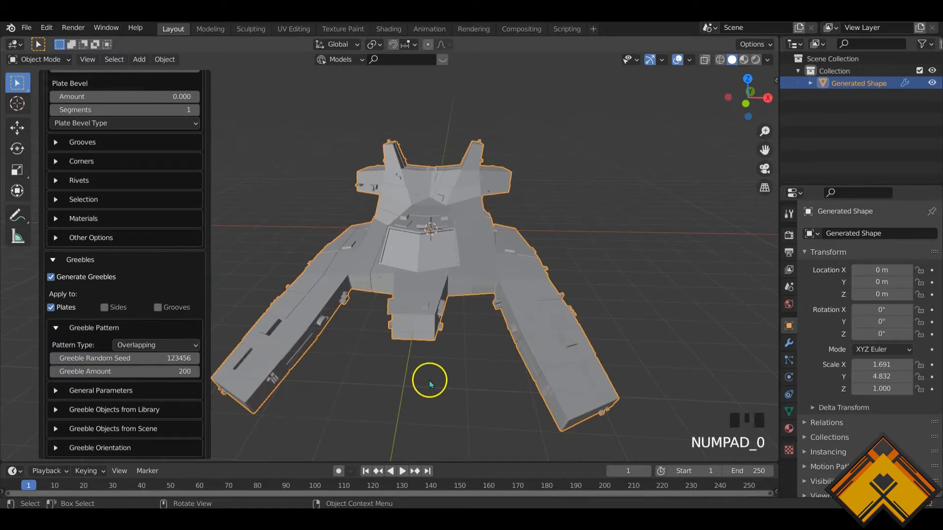
pyautogui.moveTo(427, 381); pyautogui.dragTo(413, 343, button='middle')
pyautogui.scroll(3, 455, 288)
pyautogui.scroll(-2, 351, 284)
pyautogui.scroll(-4, 344, 274)
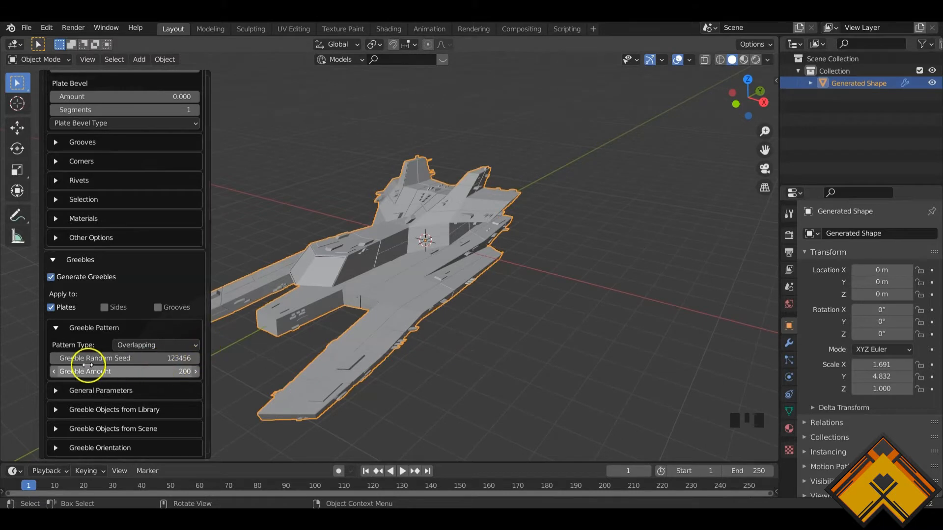
# Try greeble random seeds 123457 and 123458, and go back to 123456
pyautogui.click(196, 358)
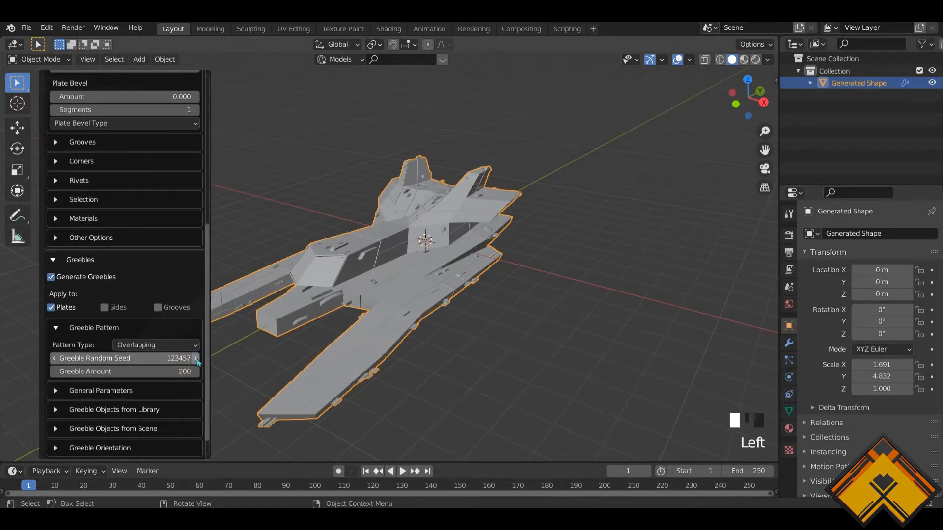
pyautogui.click(196, 358)
pyautogui.click(53, 358)
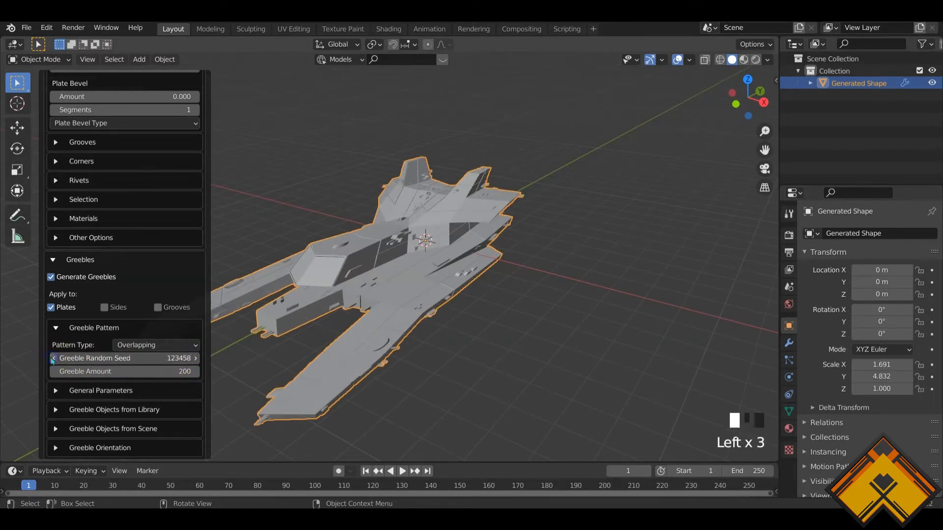
pyautogui.click(53, 359)
pyautogui.moveTo(339, 319); pyautogui.dragTo(295, 310, button='middle')
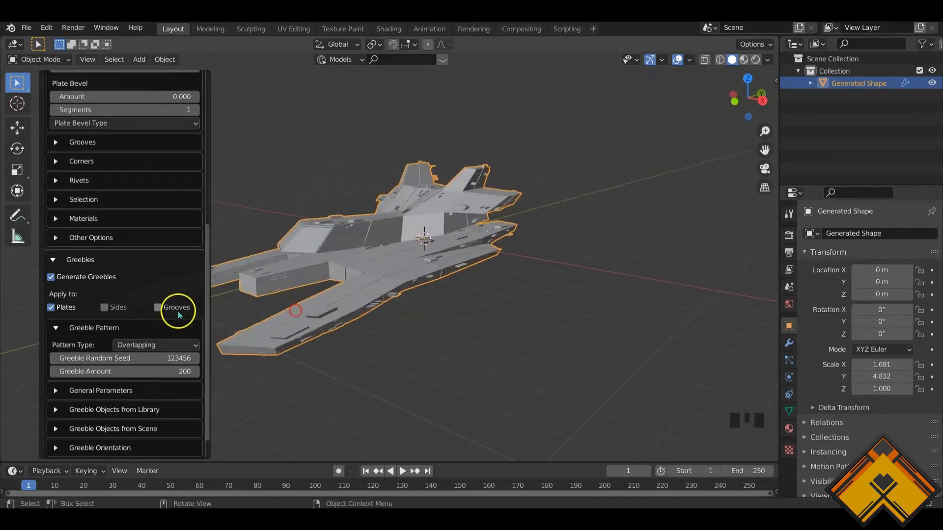
# Apply the greebles to the plate sides as well
pyautogui.click(104, 307)
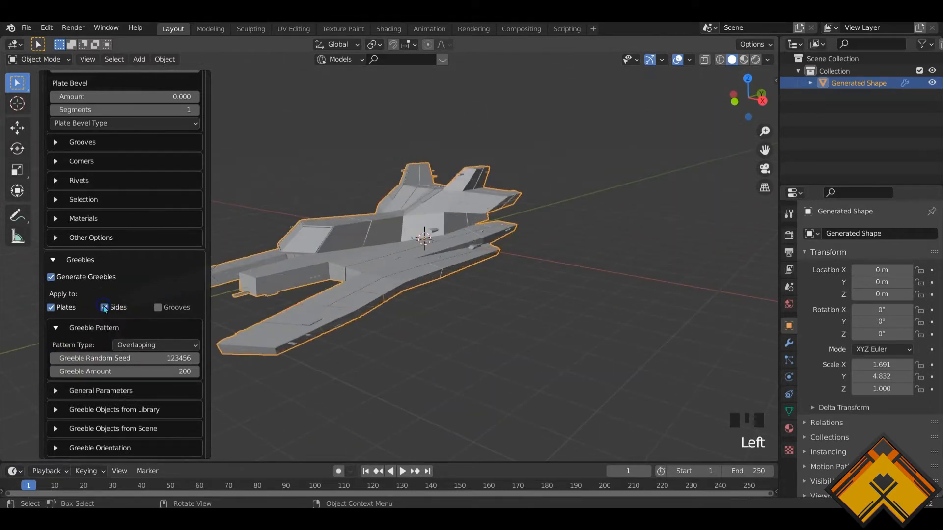
# Remove the greebles from the plate sides, try them in the grooves, and leave them applied to the plates only
pyautogui.click(104, 308)
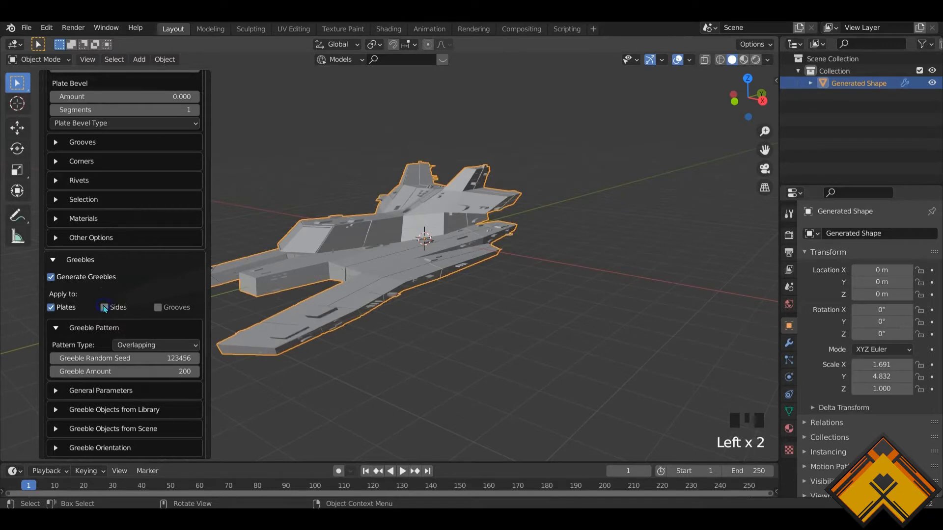
pyautogui.click(157, 307)
pyautogui.click(158, 307)
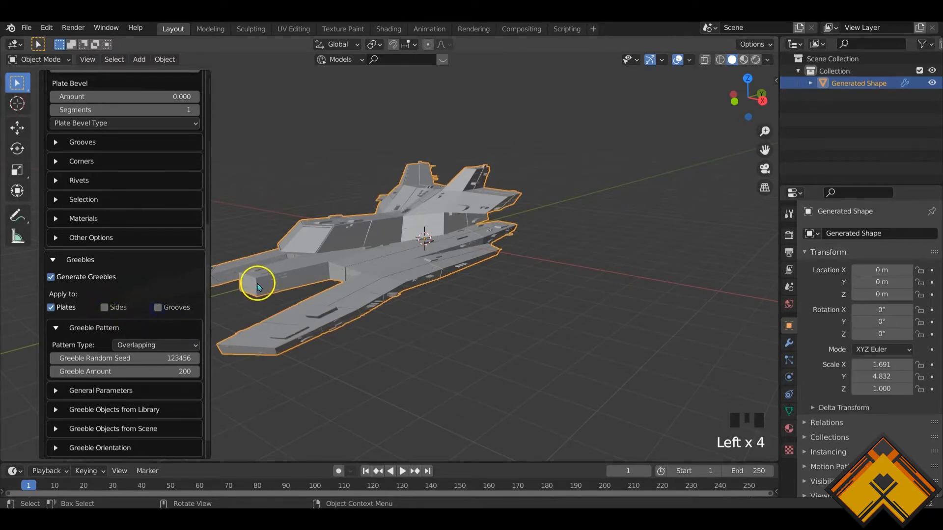
pyautogui.moveTo(257, 280); pyautogui.dragTo(246, 312, button='middle')
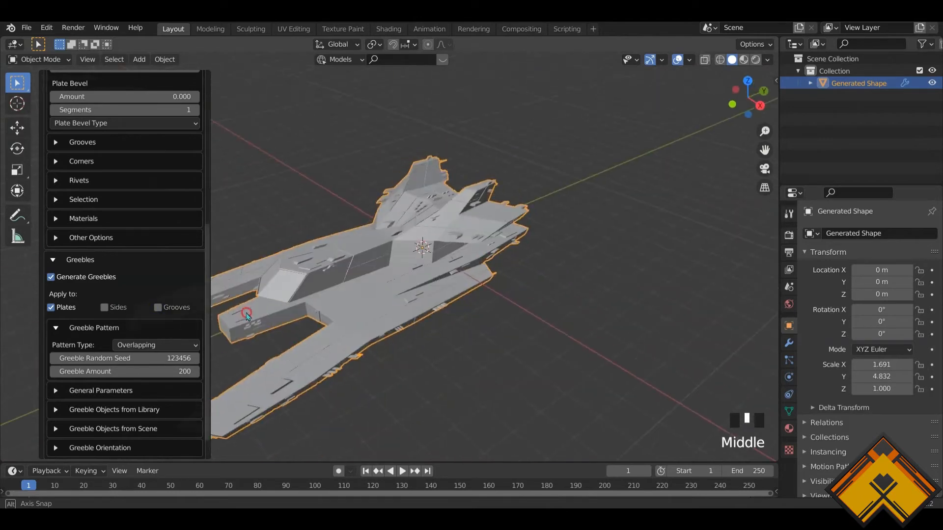
# Examine the greebles across the ship's wings, hull and rear, including up close in Edit Mode
pyautogui.click(389, 369)
pyautogui.moveTo(390, 368)
pyautogui.mouseDown(button='middle')
pyautogui.moveTo(386, 290)
pyautogui.moveTo(364, 336)
pyautogui.moveTo(429, 329)
pyautogui.moveTo(505, 337)
pyautogui.moveTo(326, 254)
pyautogui.moveTo(549, 257)
pyautogui.moveTo(552, 248)
pyautogui.mouseUp(button='middle')
pyautogui.click(317, 217)
pyautogui.moveTo(317, 218); pyautogui.dragTo(282, 249, button='middle')
pyautogui.press('Tab')
pyautogui.scroll(5, 364, 263)
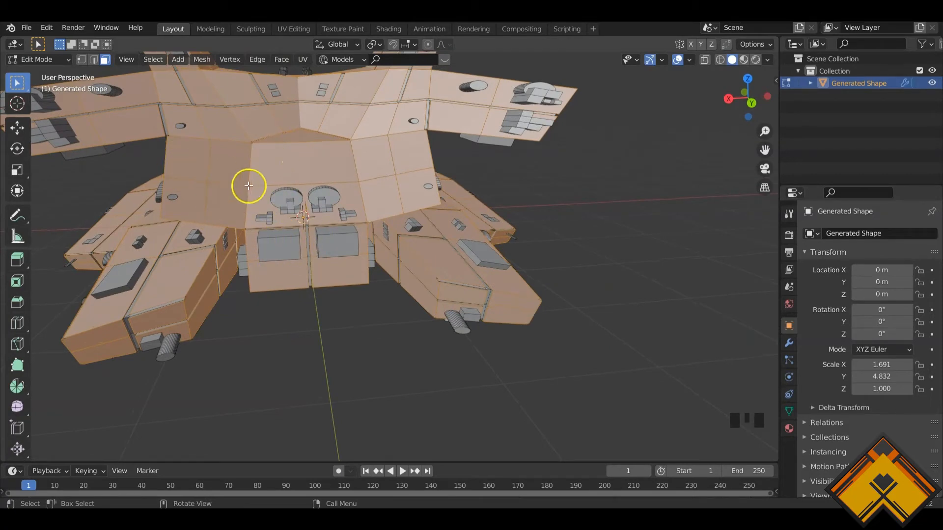
pyautogui.moveTo(249, 186); pyautogui.dragTo(319, 226, button='middle')
pyautogui.scroll(2, 397, 249)
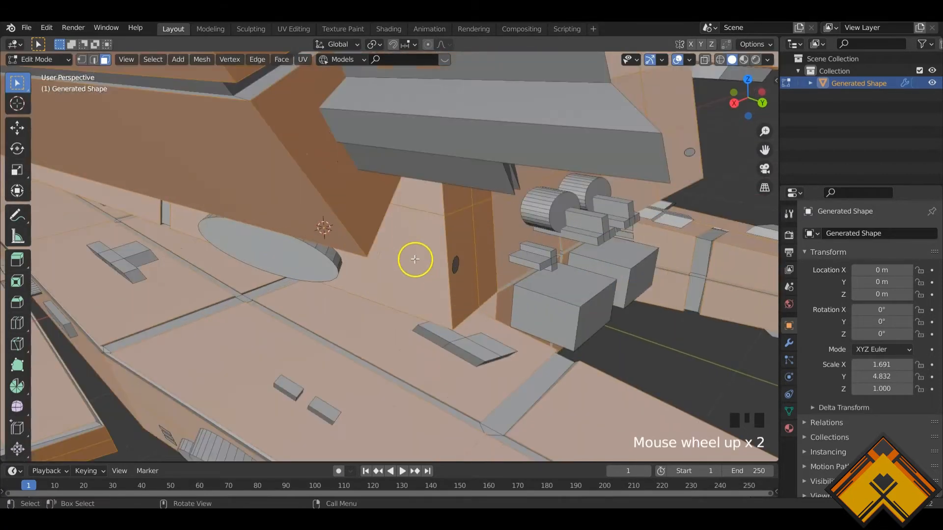
pyautogui.moveTo(414, 256); pyautogui.dragTo(325, 245, button='middle')
pyautogui.scroll(1, 326, 246)
pyautogui.scroll(-1, 328, 247)
pyautogui.scroll(-1, 328, 247)
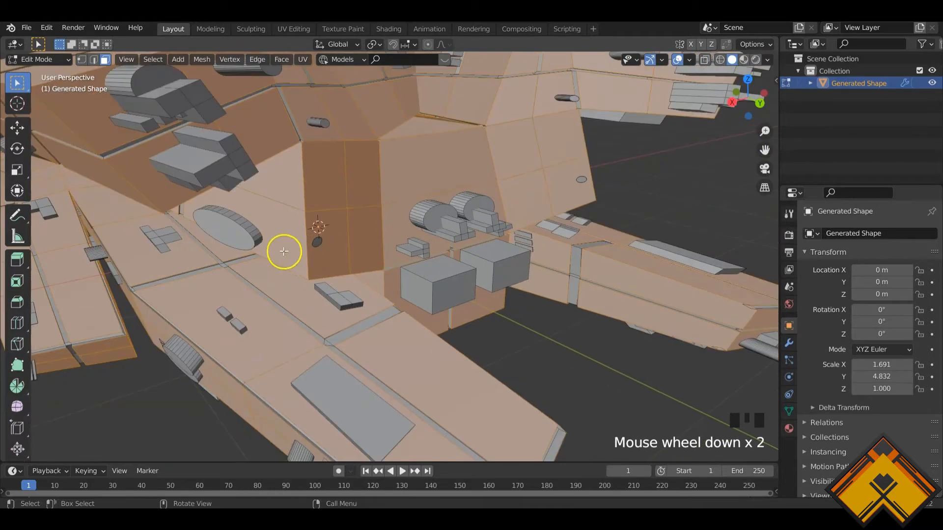
pyautogui.press('Tab')
pyautogui.scroll(-4, 389, 274)
pyautogui.moveTo(390, 273); pyautogui.dragTo(442, 400, button='middle')
# Move the spaceship about 32.3 m along the Y axis, away from the world origin
pyautogui.click(322, 294)
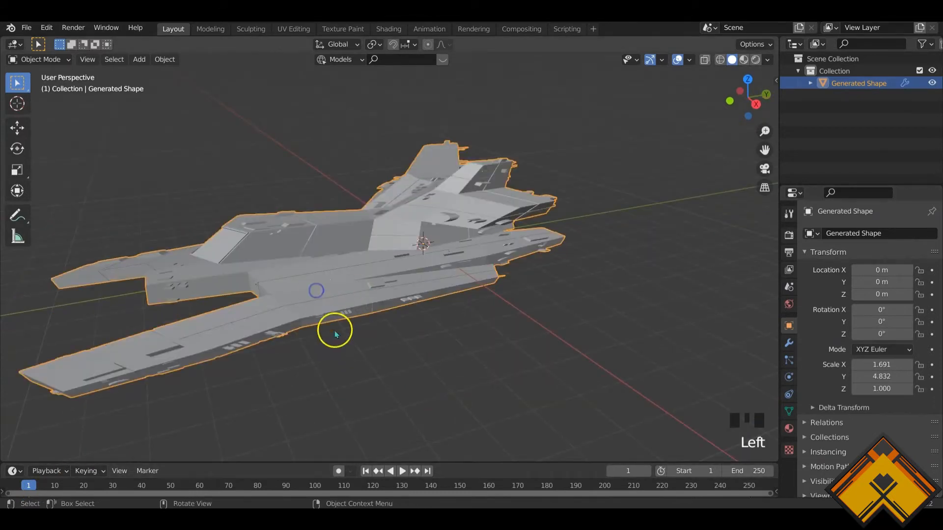
pyautogui.moveTo(335, 330); pyautogui.dragTo(357, 335, button='middle')
pyautogui.scroll(-3, 424, 298)
pyautogui.press('g')
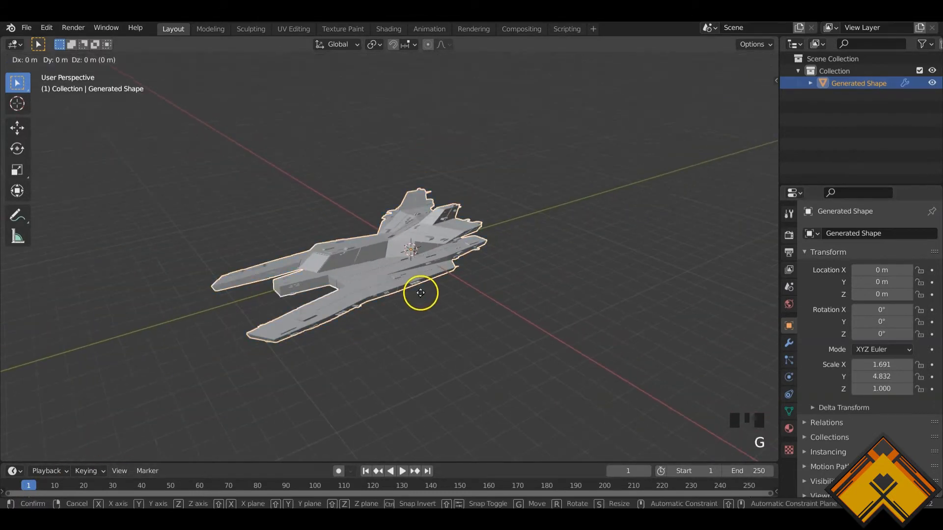
pyautogui.press('y')
pyautogui.click(727, 183)
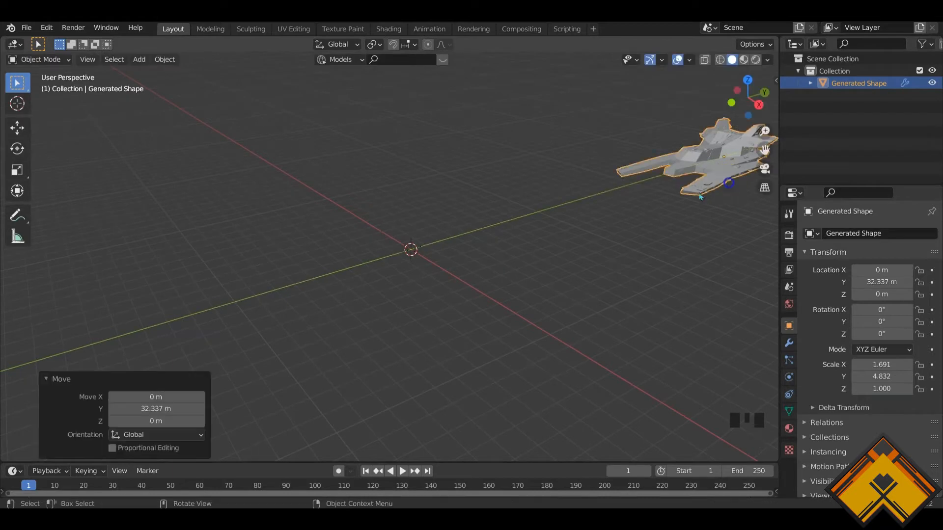
# Add a mesh cylinder with 64 vertices at the world origin
pyautogui.hotkey('shift', 'a')
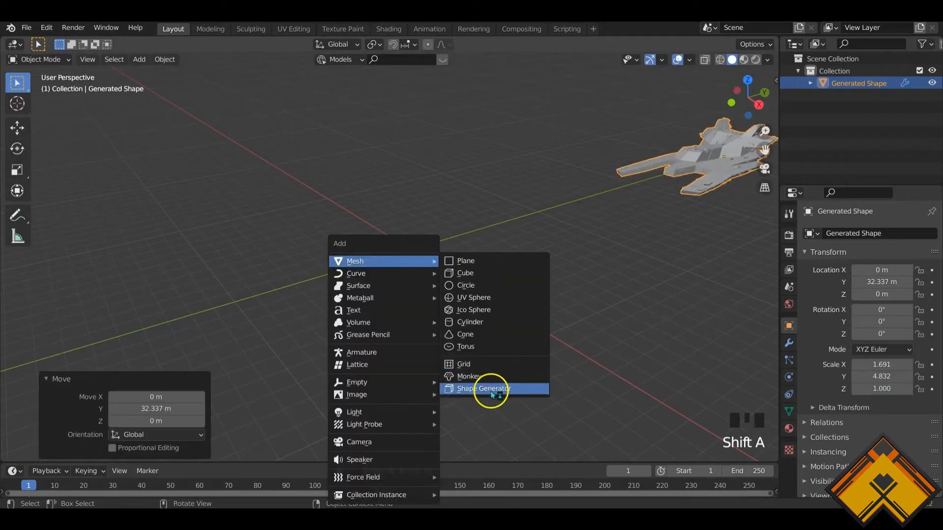
pyautogui.click(637, 308)
pyautogui.scroll(3, 429, 275)
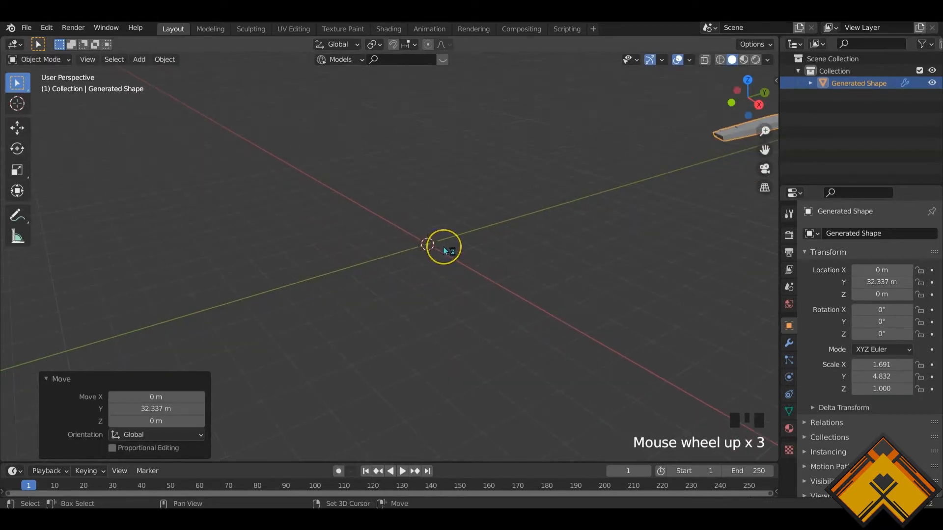
pyautogui.hotkey('shift', 'a')
pyautogui.moveTo(443, 246)
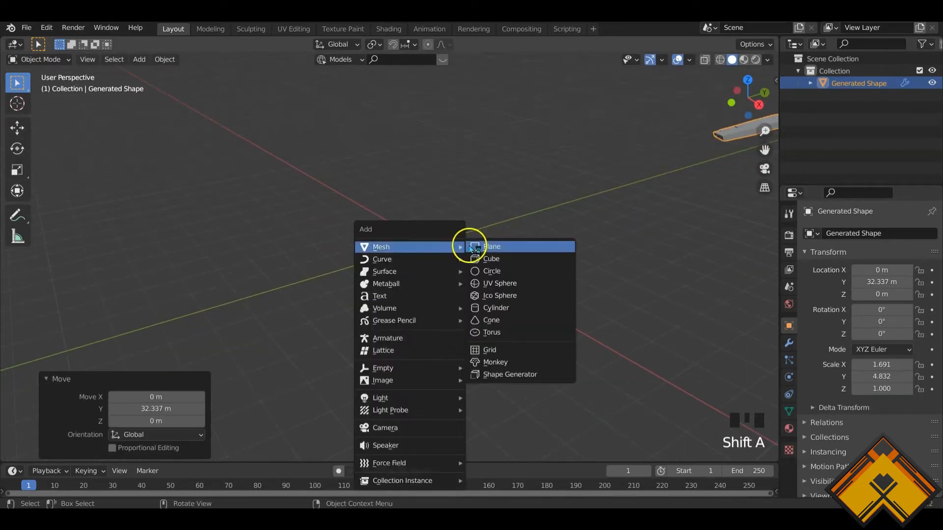
pyautogui.click(497, 309)
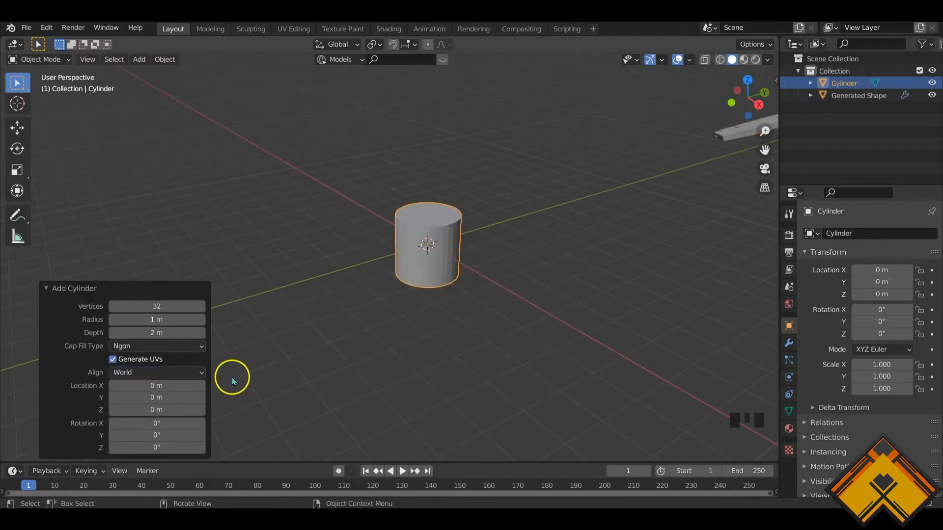
pyautogui.click(160, 307)
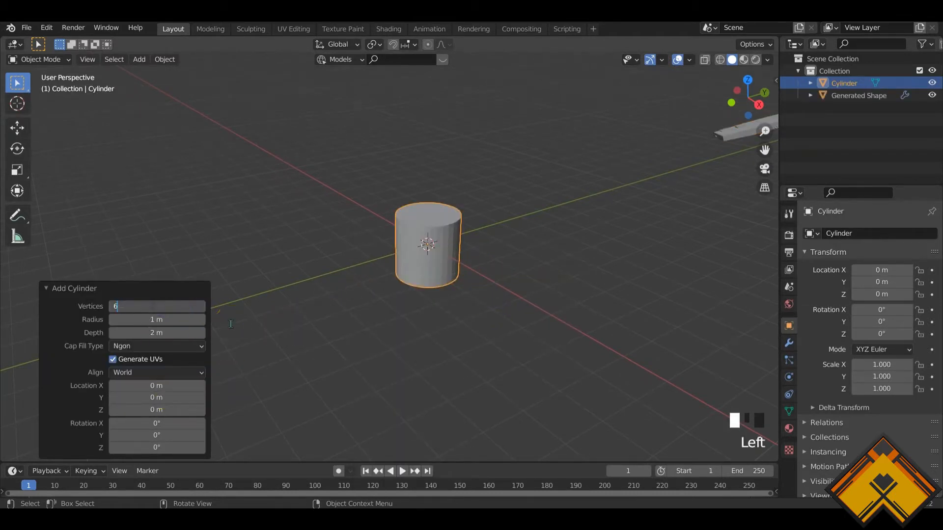
pyautogui.scroll(5, 488, 258)
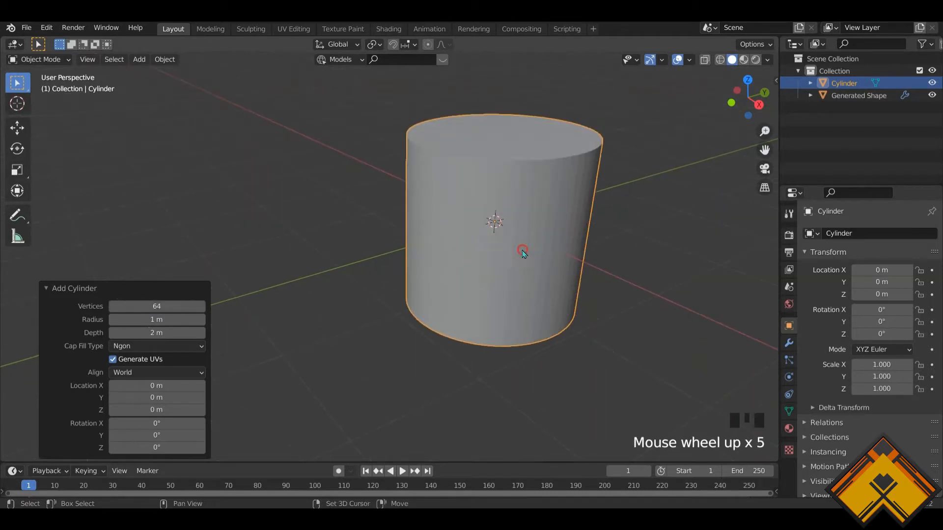
# Flatten the cylinder into a thin disc by scaling it along Z to about 0.155
pyautogui.keyDown('shift'); pyautogui.moveTo(523, 253); pyautogui.dragTo(479, 303, button='middle'); pyautogui.keyUp('shift')
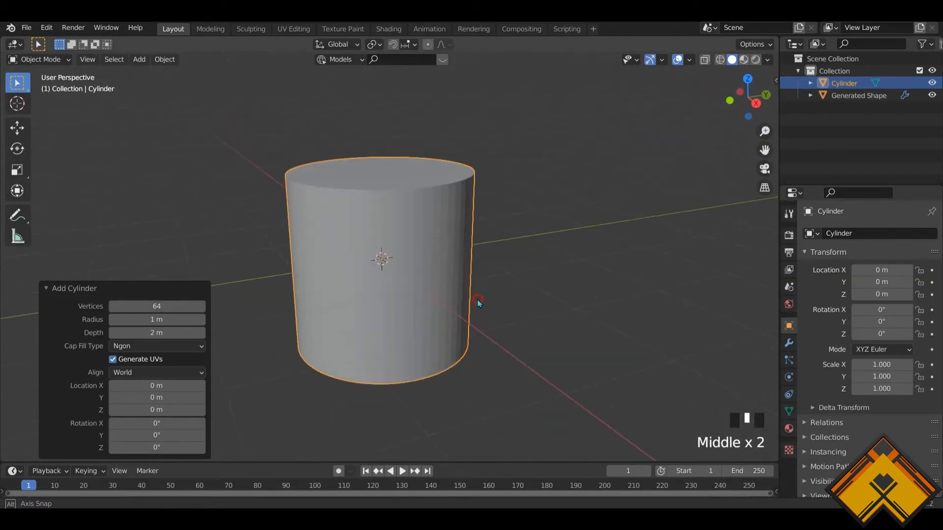
pyautogui.press('s')
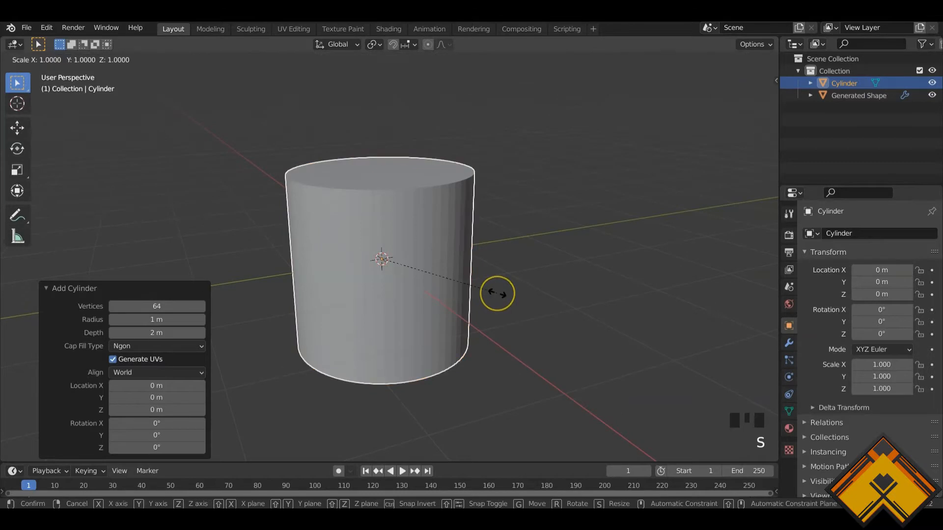
pyautogui.press('z')
pyautogui.click(405, 284)
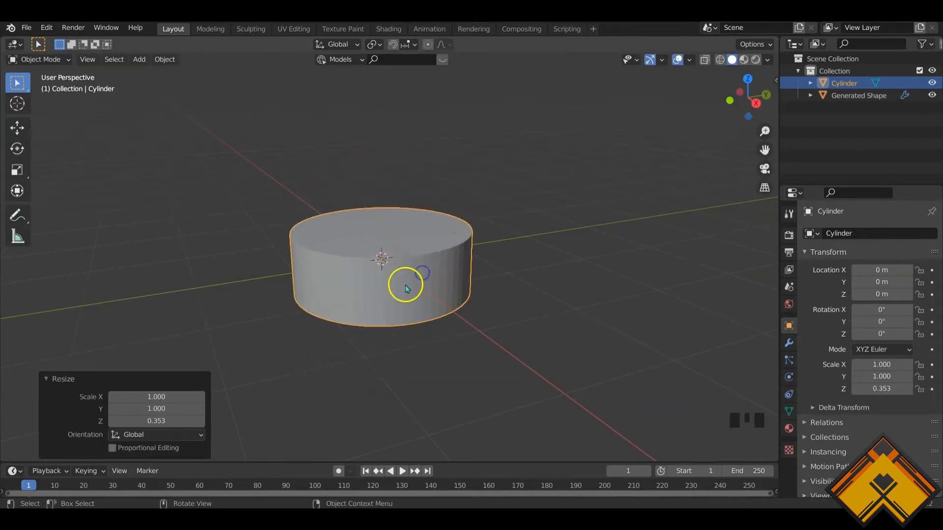
pyautogui.moveTo(405, 285); pyautogui.dragTo(411, 312, button='middle')
pyautogui.moveTo(481, 332); pyautogui.dragTo(467, 321, button='middle')
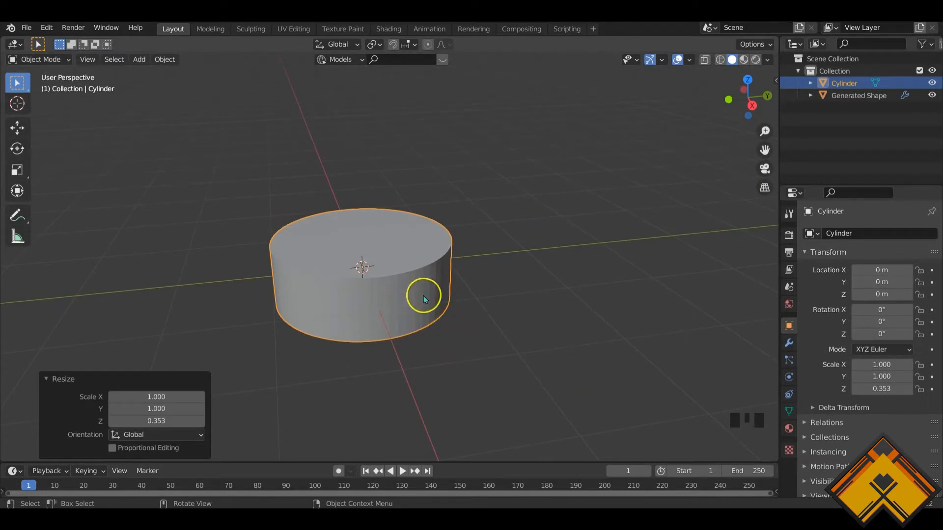
pyautogui.scroll(-2, 423, 296)
pyautogui.scroll(2, 423, 297)
pyautogui.press('s')
pyautogui.press('z')
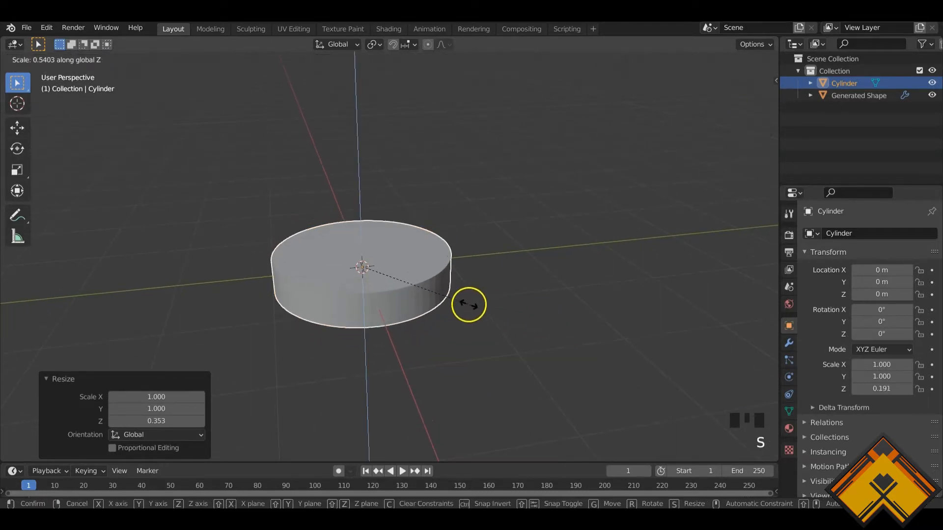
pyautogui.click(450, 300)
# Inset the disc's top face by about 0.21 m in Edit Mode
pyautogui.press('Tab')
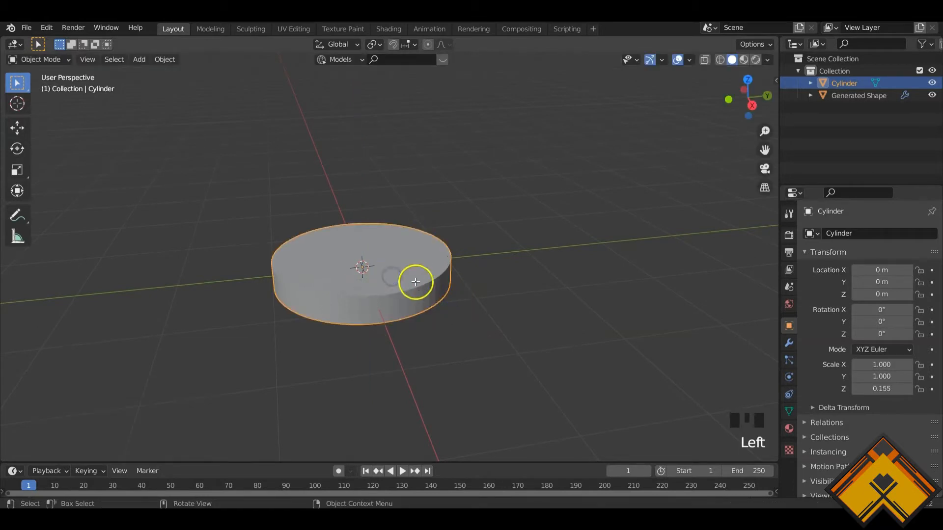
pyautogui.click(411, 268)
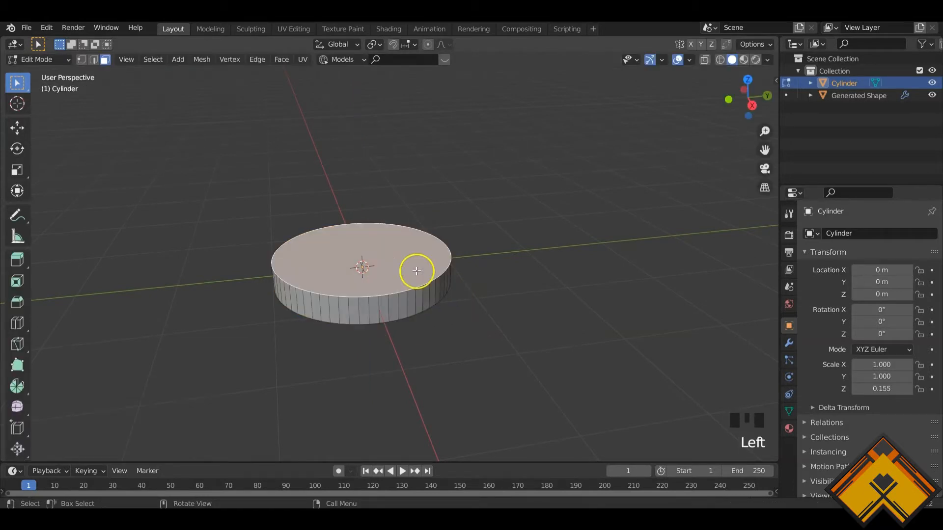
pyautogui.moveTo(417, 269); pyautogui.dragTo(467, 290, button='middle')
pyautogui.press('i')
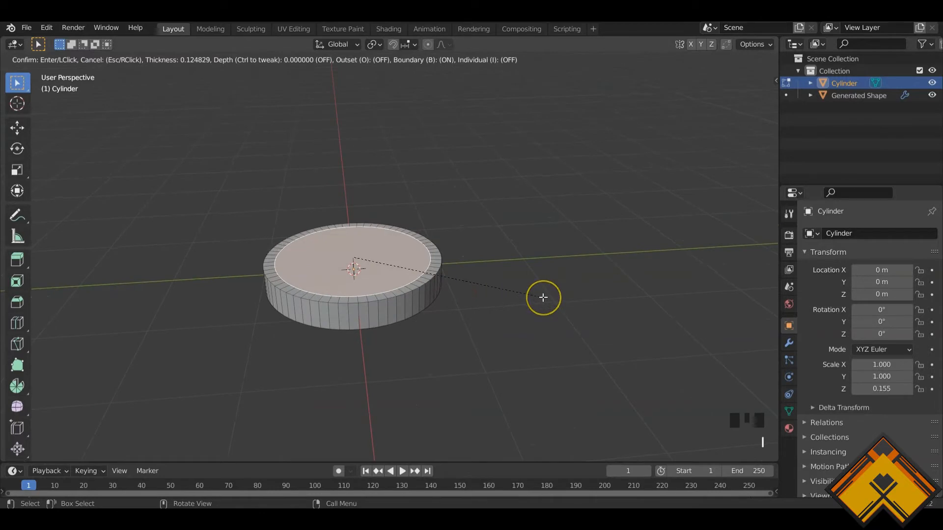
pyautogui.click(537, 297)
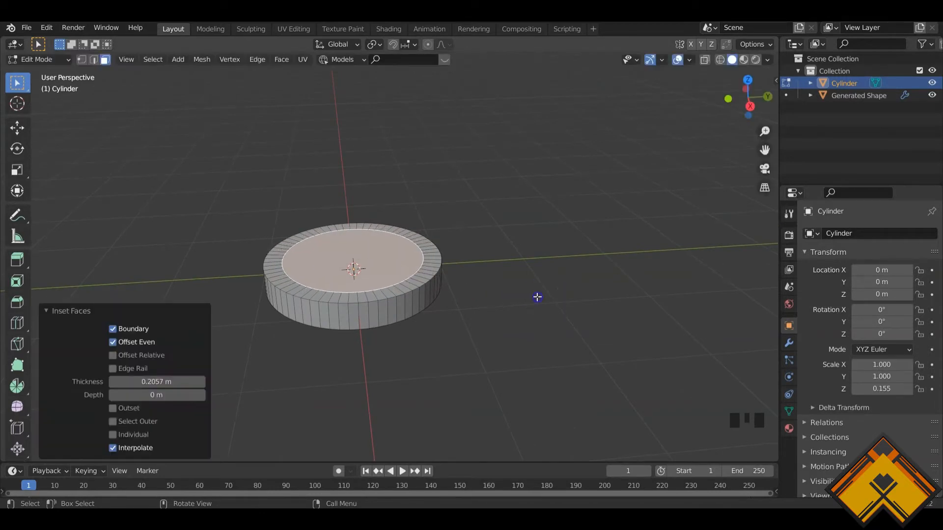
# Extrude the inset top face about 0.2 m upward and scale it to about 0.92 to taper the raised section
pyautogui.press('e')
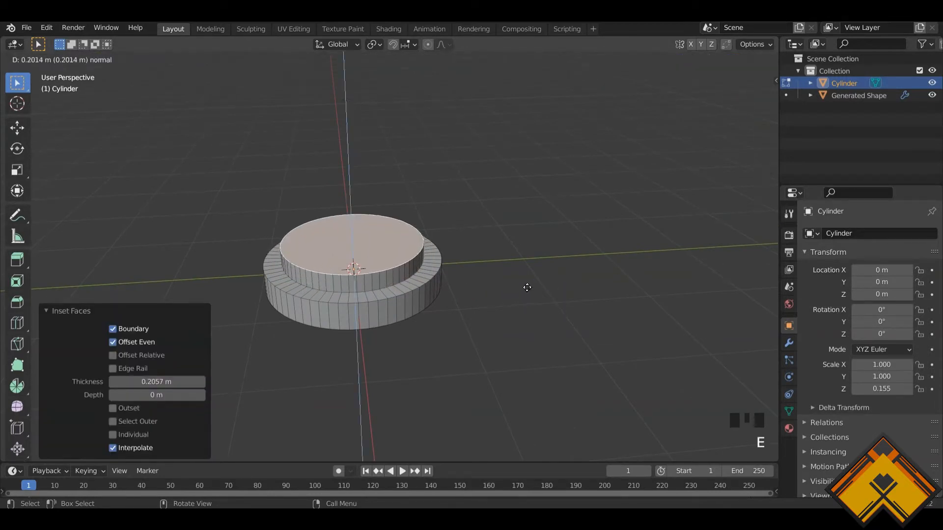
pyautogui.click(527, 287)
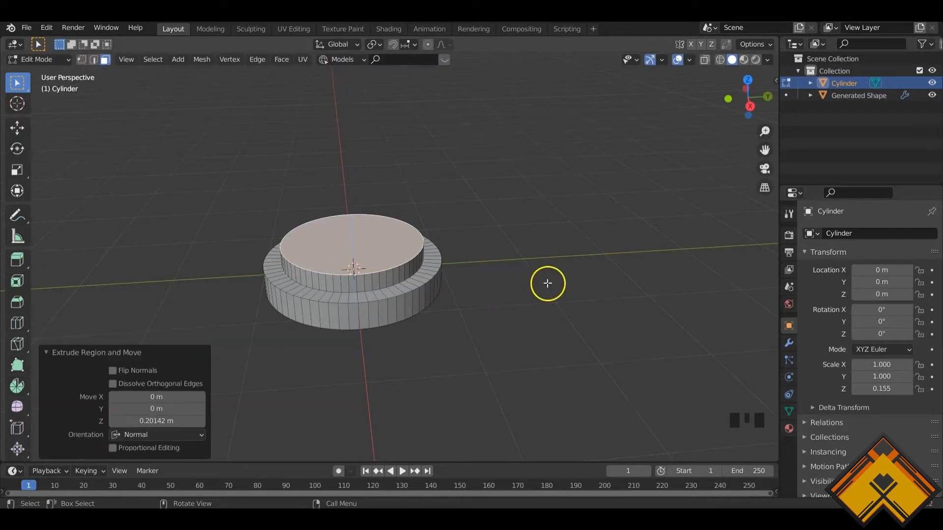
pyautogui.press('s')
pyautogui.click(530, 280)
pyautogui.moveTo(530, 280); pyautogui.dragTo(420, 298, button='middle')
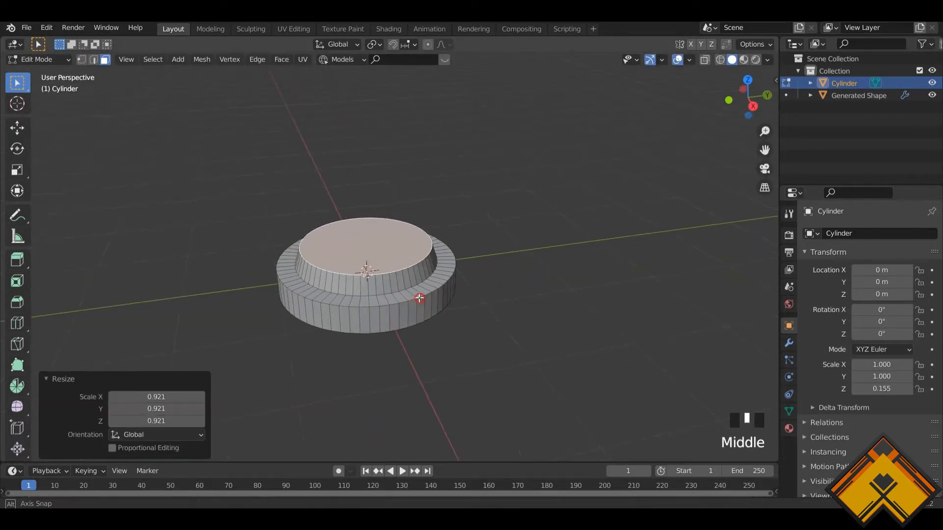
# Inset the raised top face by about 0.11 m and extrude it about 0.057 m downward to form a shallow recess
pyautogui.scroll(2, 525, 300)
pyautogui.press('i')
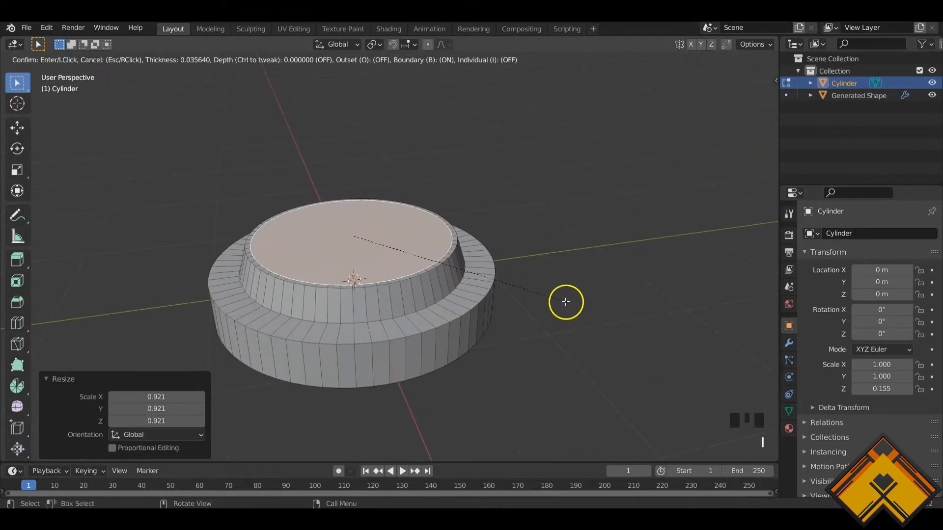
pyautogui.click(557, 302)
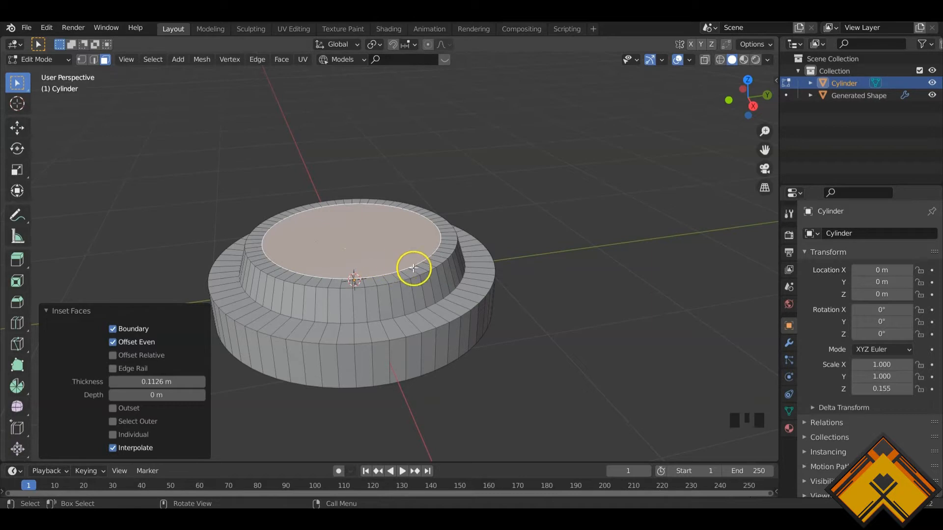
pyautogui.press('e')
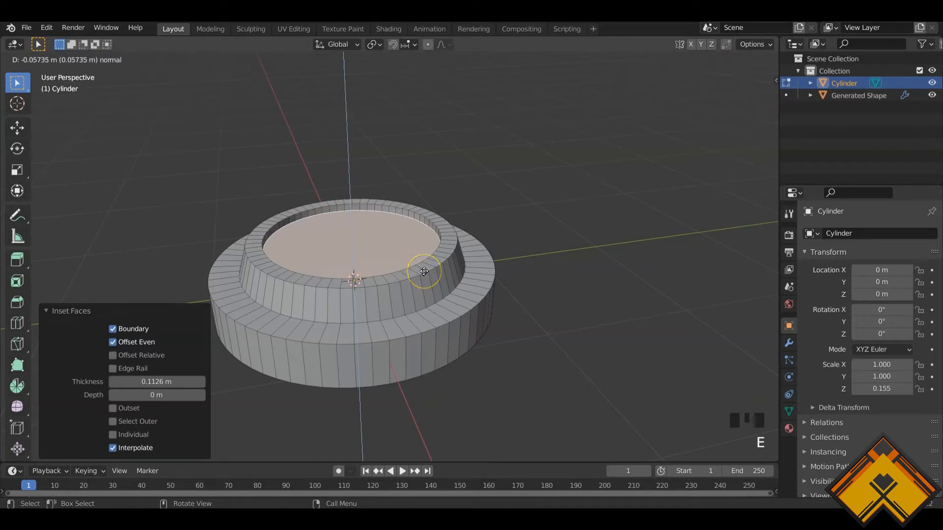
pyautogui.click(424, 271)
pyautogui.press('Tab')
pyautogui.press('Tab')
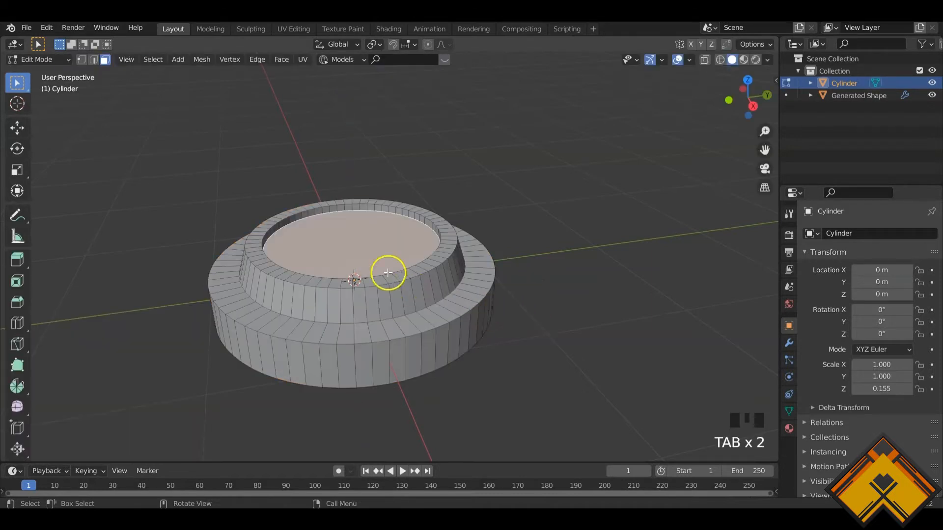
# Try subdividing the recessed top face, and undo the subdivision
pyautogui.rightClick(347, 243)
pyautogui.click(353, 241)
pyautogui.moveTo(357, 239); pyautogui.dragTo(419, 267, button='middle')
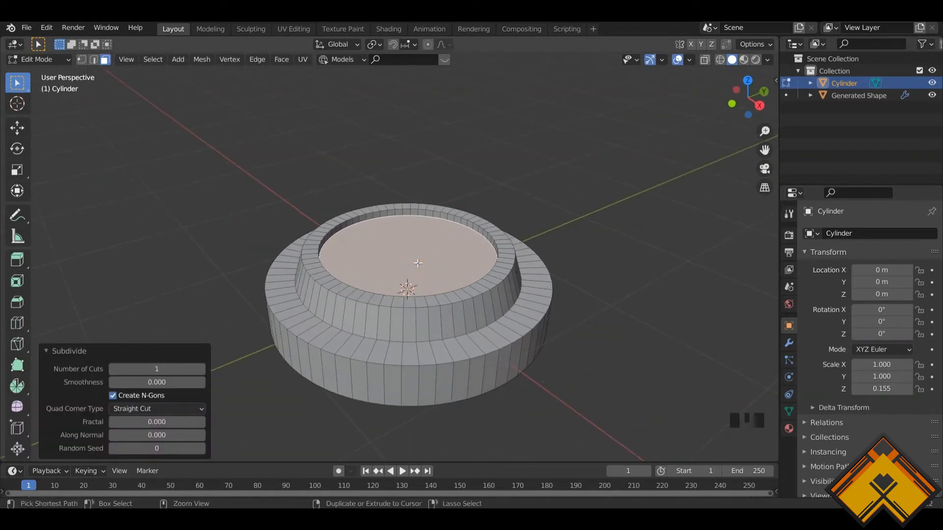
pyautogui.hotkey('ctrl', 'z')
# Select all faces of the cylinder except the recessed top face
pyautogui.press('Tab')
pyautogui.moveTo(608, 291); pyautogui.dragTo(602, 319, button='middle')
pyautogui.moveTo(479, 307); pyautogui.dragTo(431, 322, button='middle')
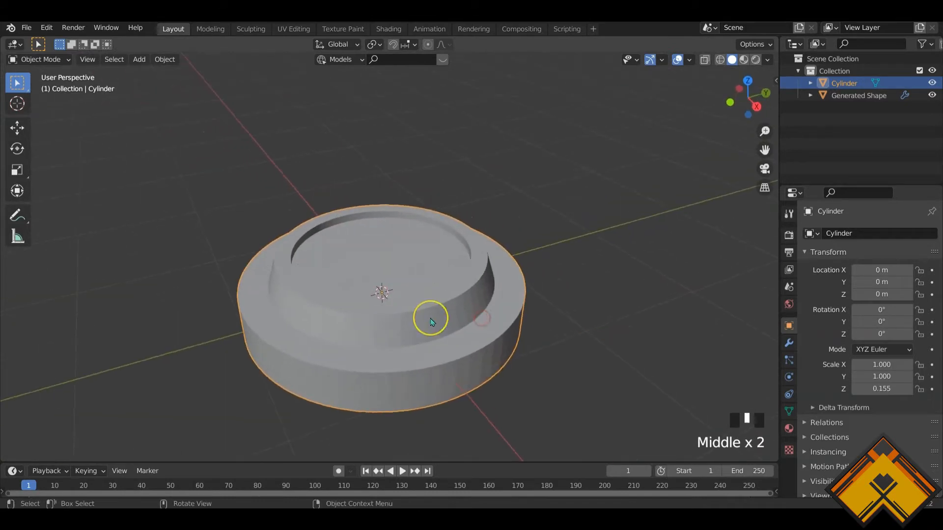
pyautogui.press('Tab')
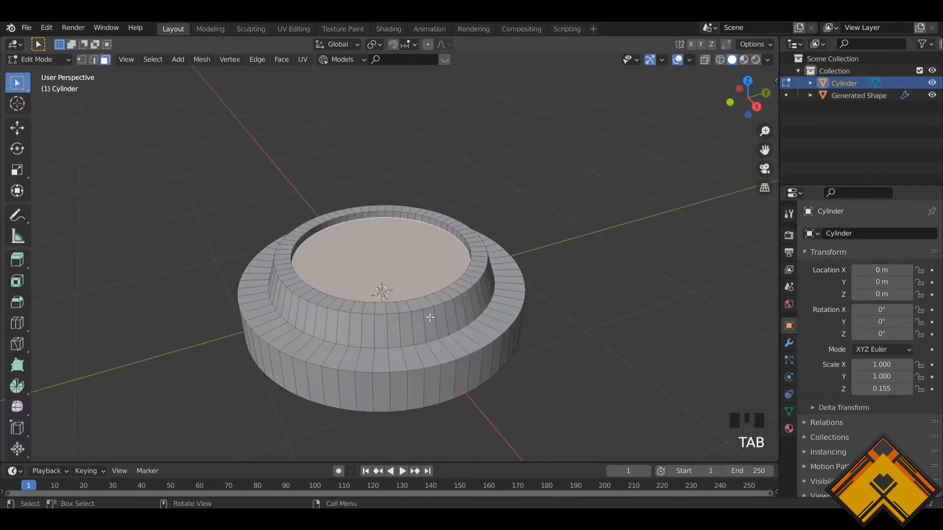
pyautogui.press('a')
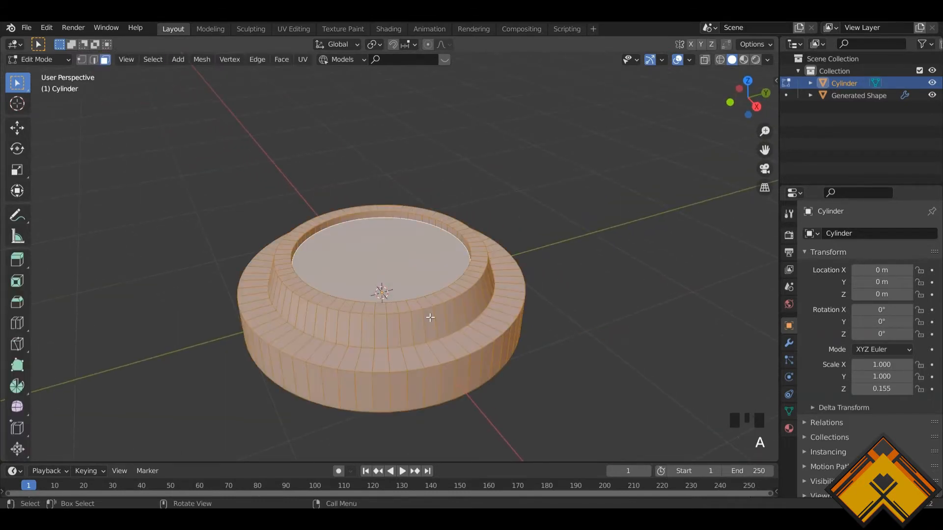
pyautogui.keyDown('shift'); pyautogui.click(359, 258); pyautogui.keyUp('shift')
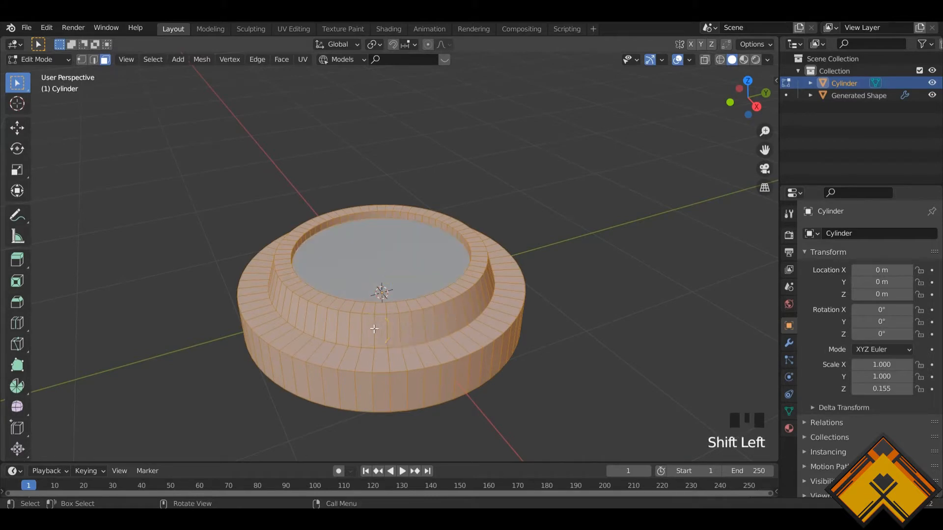
# Generate plates and greebles on the selected faces in Object Mode and inspect the side walls
pyautogui.press('Tab')
pyautogui.press('F3')
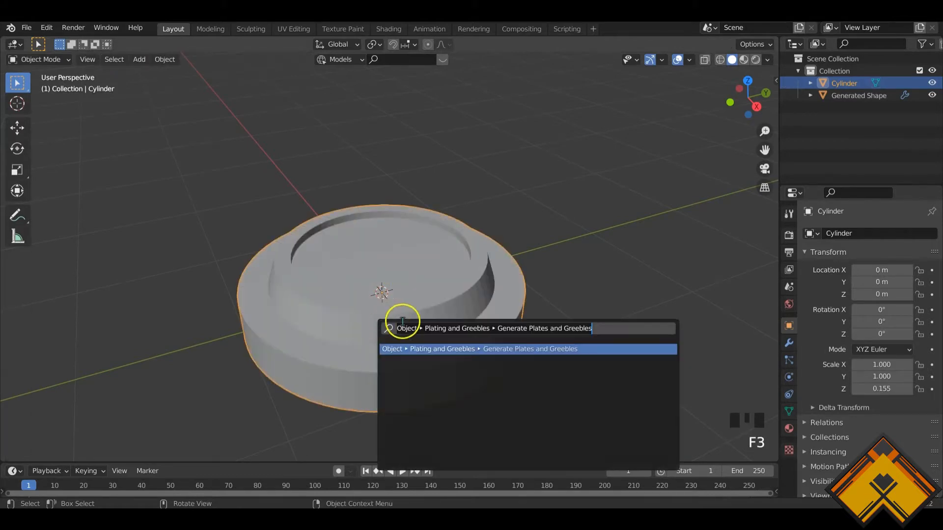
pyautogui.click(501, 348)
pyautogui.moveTo(426, 380); pyautogui.dragTo(372, 331, button='middle')
pyautogui.scroll(3, 439, 360)
pyautogui.scroll(-3, 389, 398)
pyautogui.scroll(2, 332, 308)
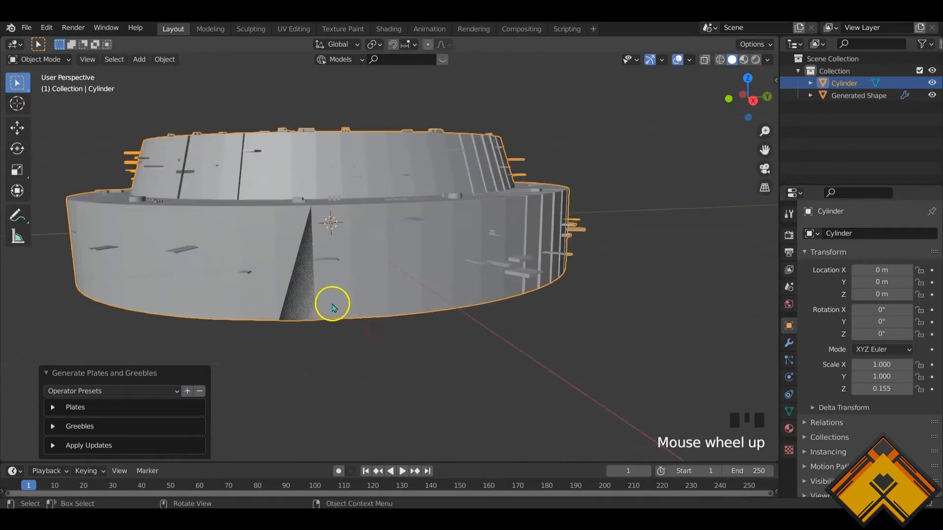
pyautogui.scroll(-1, 332, 308)
pyautogui.moveTo(322, 305); pyautogui.dragTo(427, 334, button='middle')
pyautogui.scroll(-1, 427, 334)
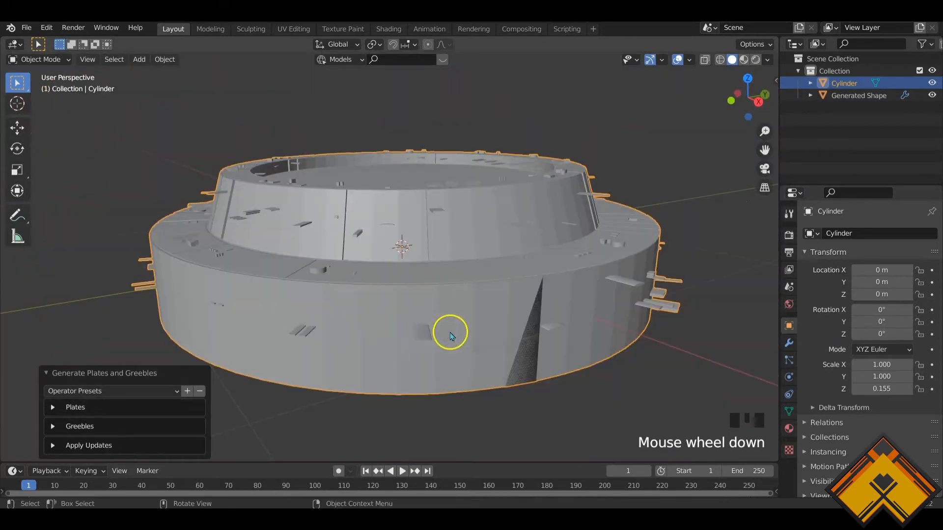
# Try 123459 as the plating pattern's random seed, and undo the plate and greeble generation
pyautogui.click(55, 406)
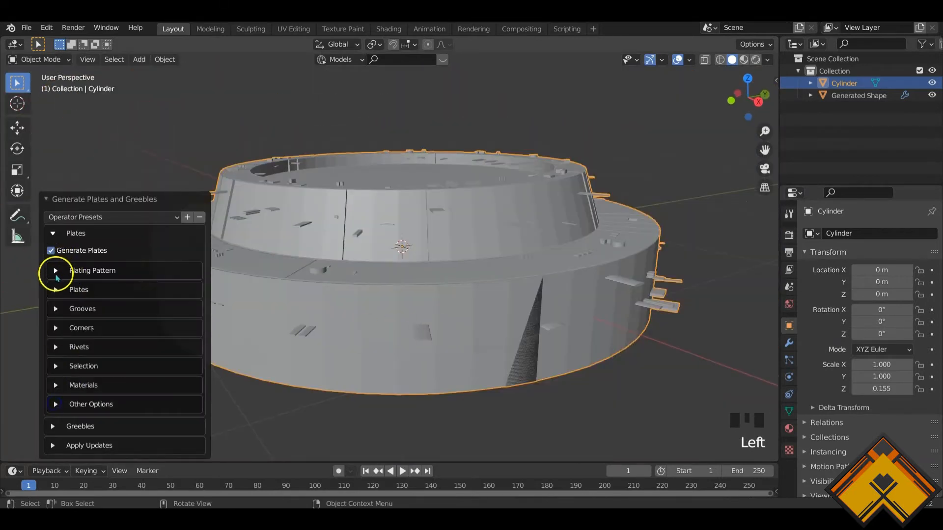
pyautogui.click(57, 276)
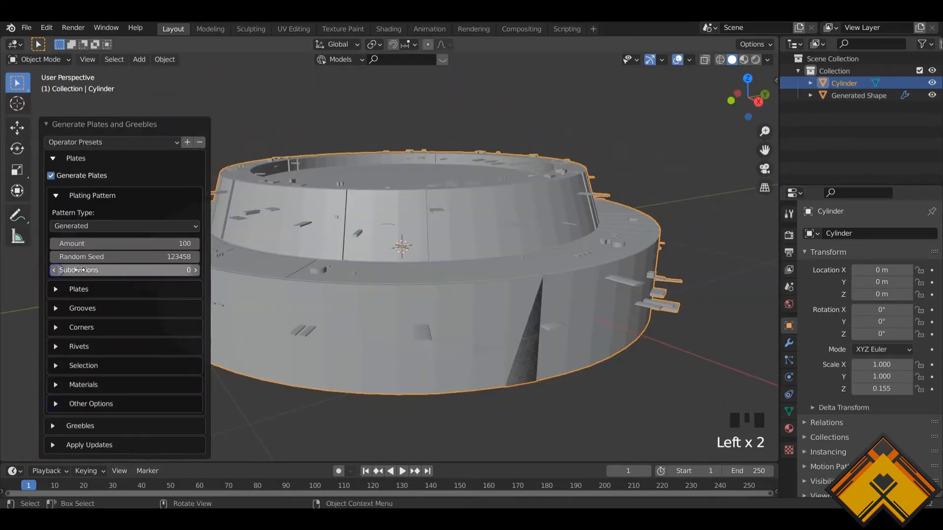
pyautogui.click(196, 257)
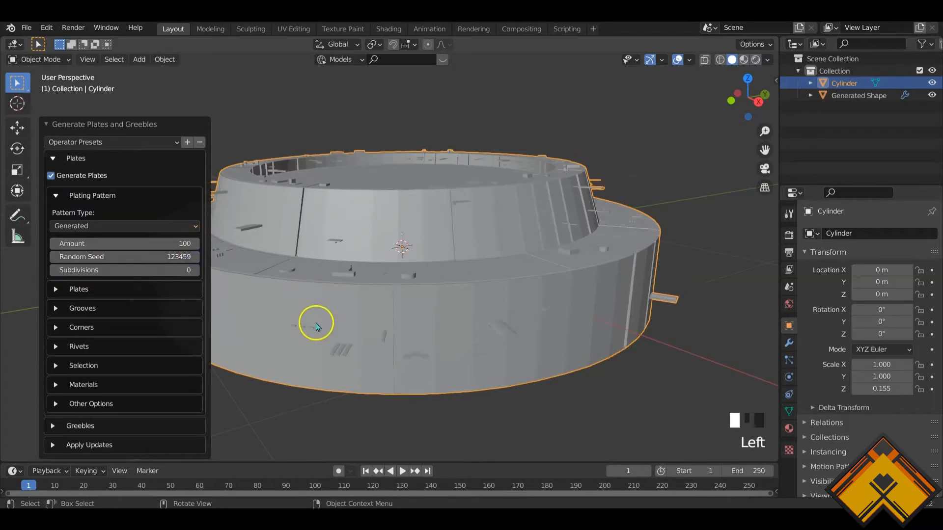
pyautogui.moveTo(316, 326); pyautogui.dragTo(355, 326, button='middle')
pyautogui.scroll(-2, 326, 314)
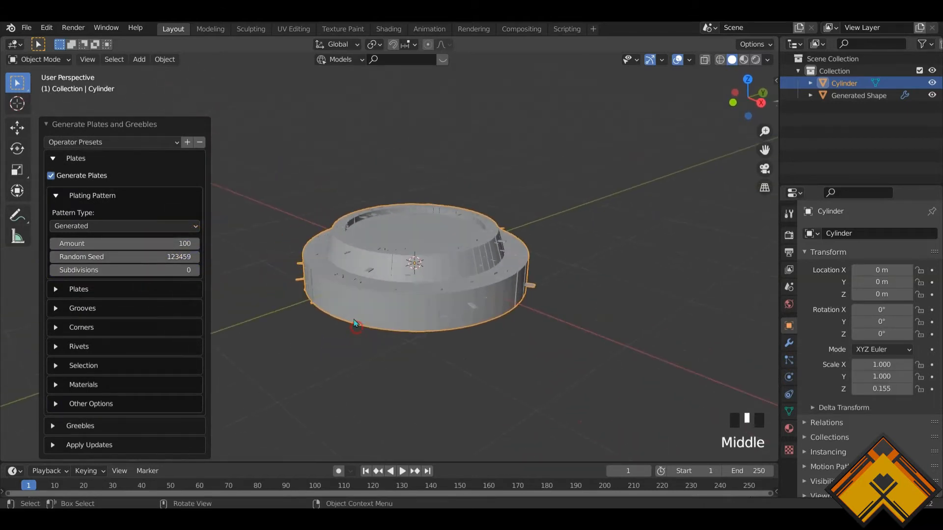
pyautogui.click(284, 364)
pyautogui.hotkey('ctrl', 'z')
pyautogui.hotkey('ctrl', 'z')
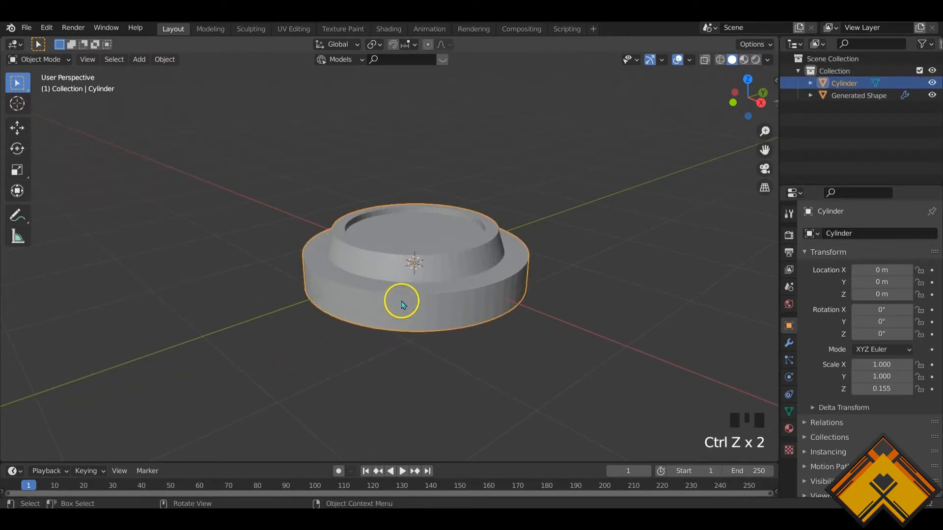
# Add three evenly spaced horizontal loop cuts around the base's outer wall in Edit Mode
pyautogui.press('Tab')
pyautogui.scroll(1, 424, 306)
pyautogui.hotkey('ctrl', 'r')
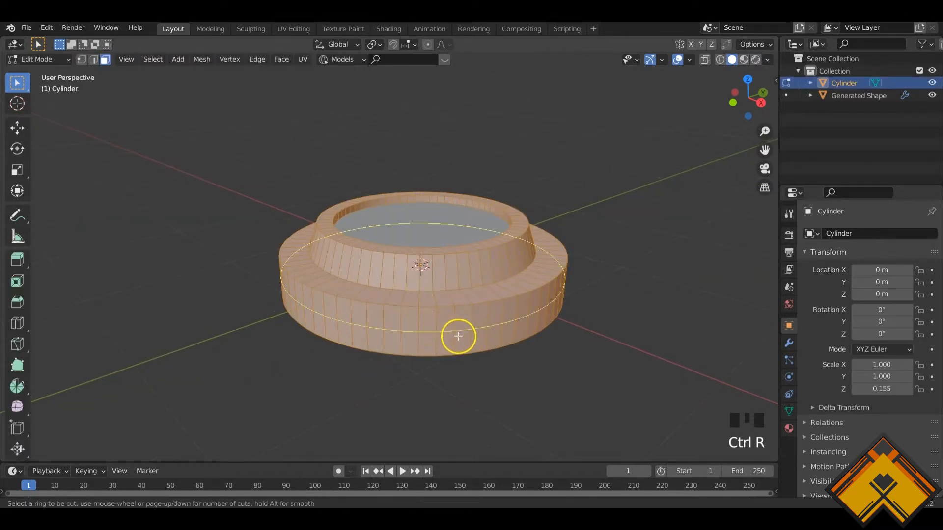
pyautogui.scroll(2, 456, 335)
pyautogui.click(458, 337)
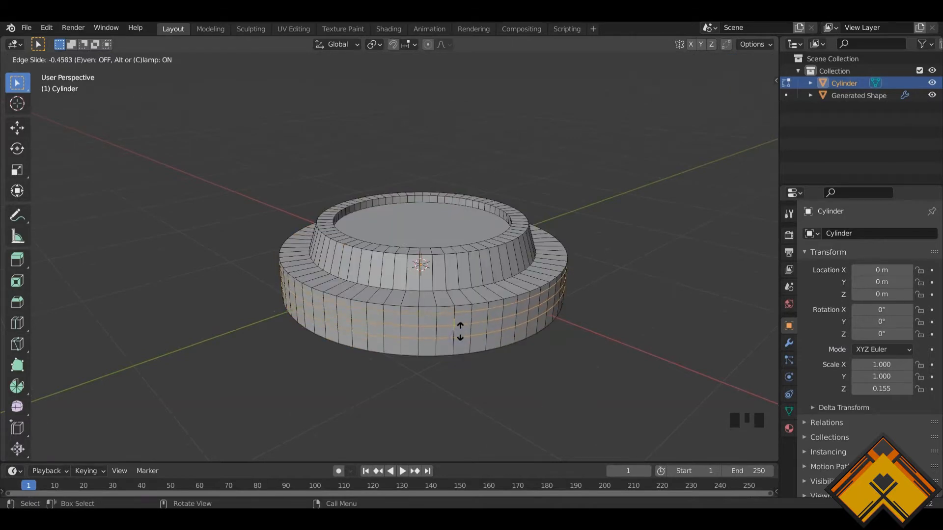
pyautogui.rightClick(460, 332)
# Add two evenly spaced loop cuts around the tapered raised wall and one centred loop cut on the flat ledge
pyautogui.hotkey('ctrl', 'r')
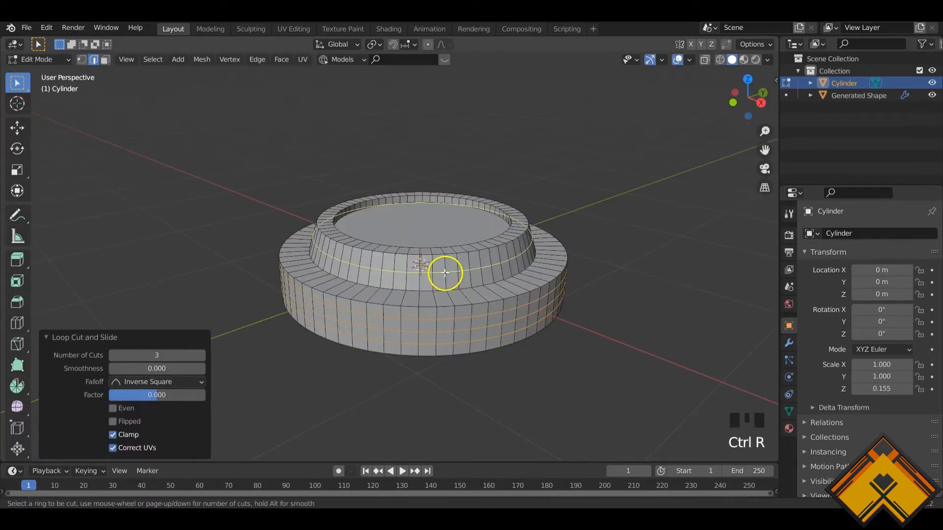
pyautogui.click(445, 272)
pyautogui.rightClick(444, 275)
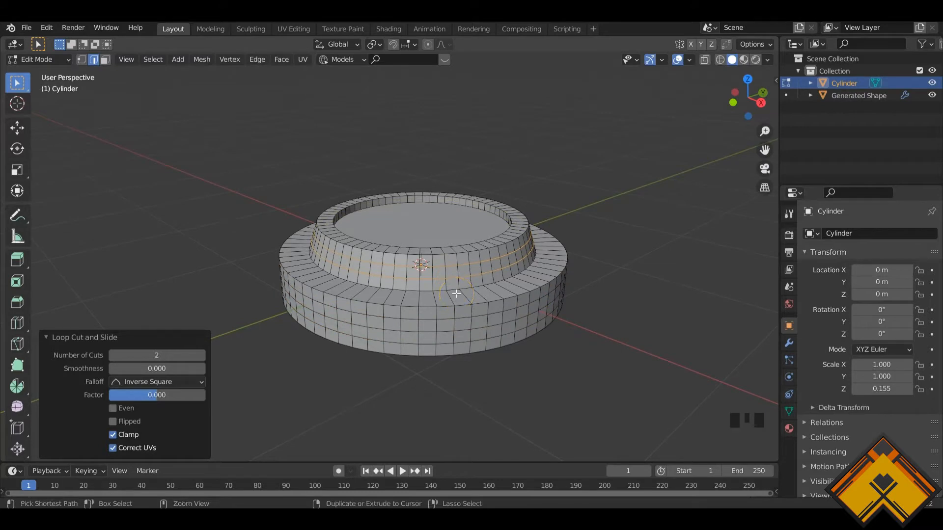
pyautogui.hotkey('ctrl', 'r')
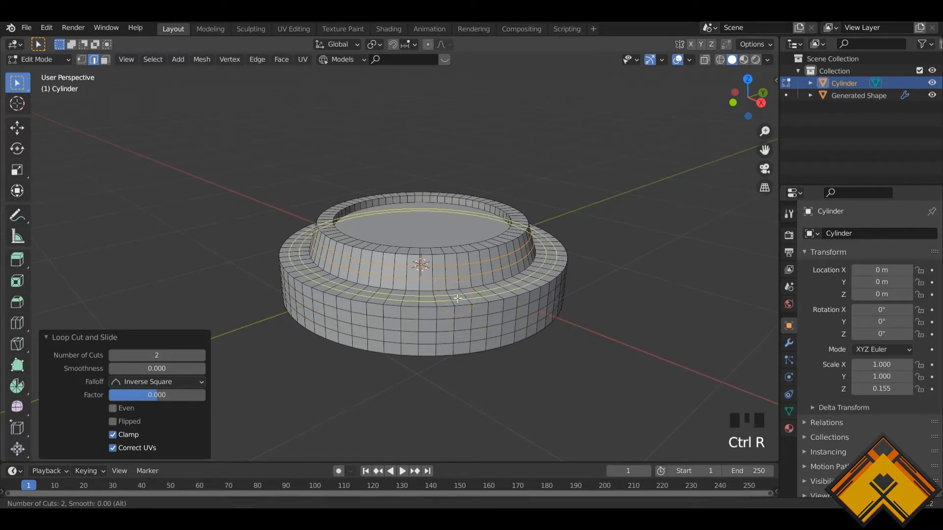
pyautogui.scroll(-1, 458, 298)
pyautogui.click(457, 298)
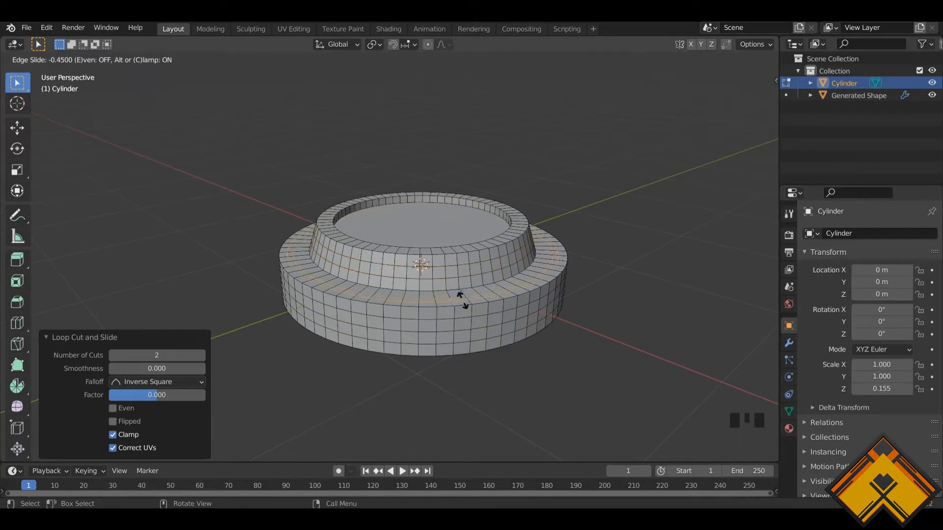
pyautogui.rightClick(460, 297)
pyautogui.press('Tab')
pyautogui.press('Tab')
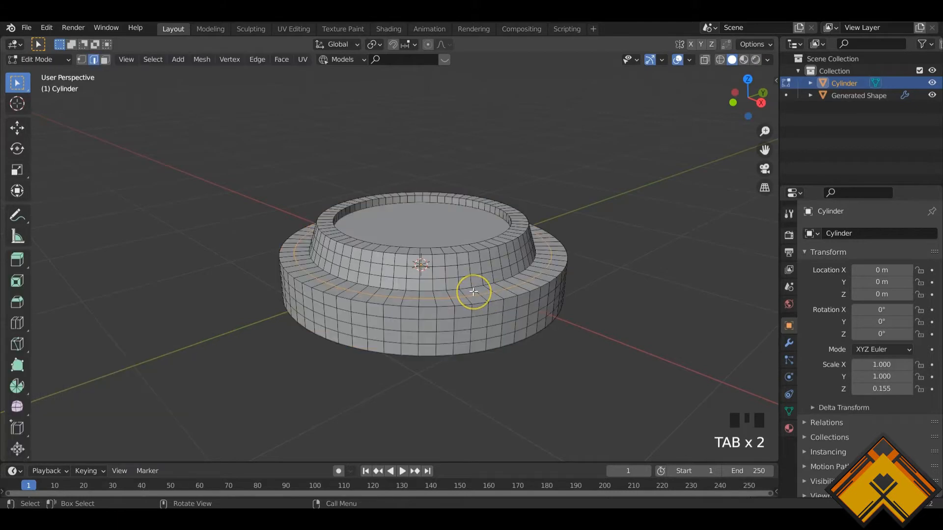
# Select every face of the subdivided cylinder except the recessed top face and return to Object Mode
pyautogui.press('a')
pyautogui.click(402, 228)
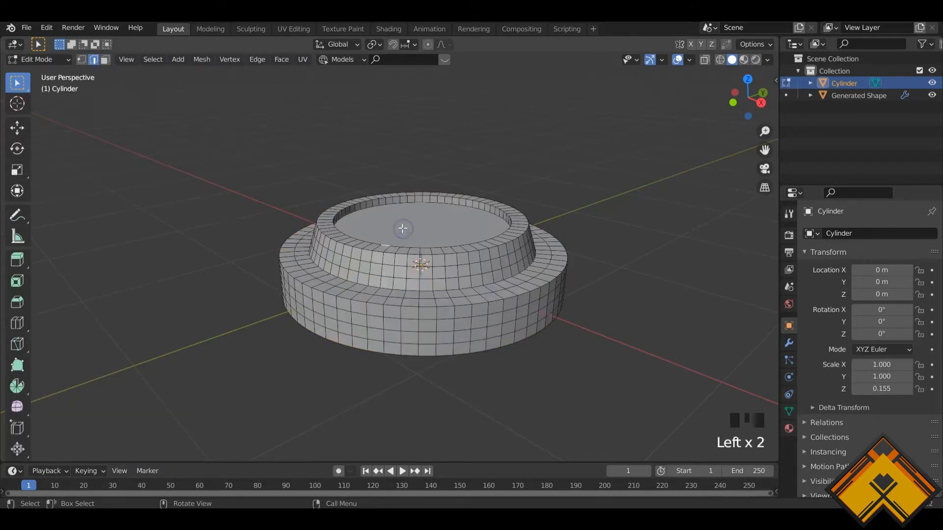
pyautogui.press('3')
pyautogui.click(416, 236)
pyautogui.press('a')
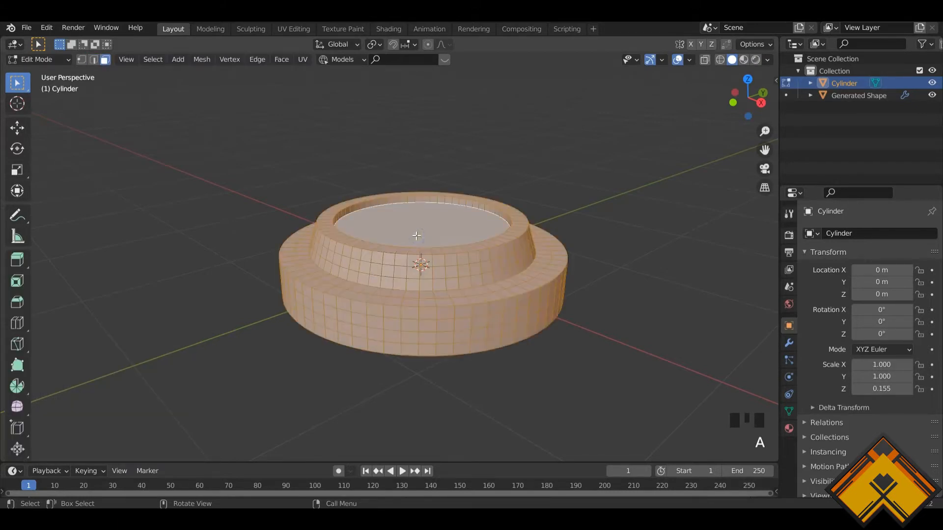
pyautogui.keyDown('shift'); pyautogui.click(416, 231); pyautogui.keyUp('shift')
pyautogui.press('Tab')
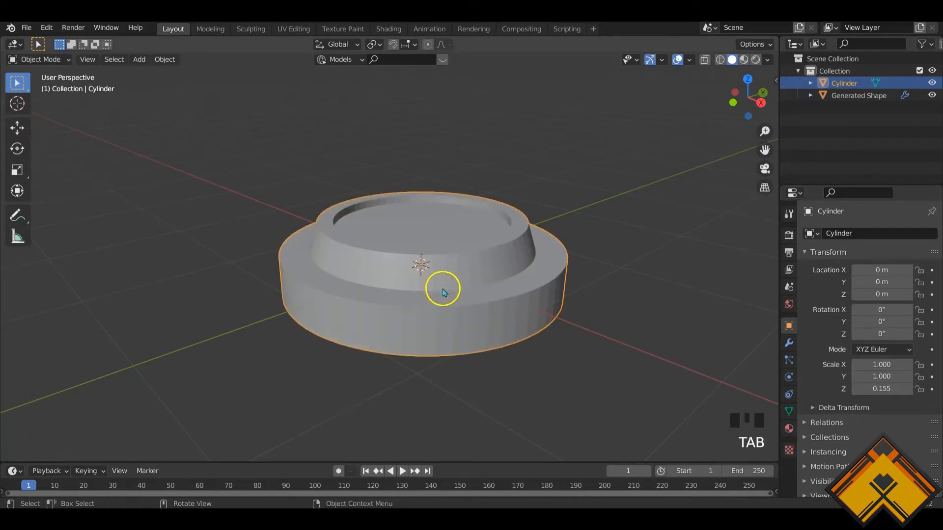
# Generate plates and greebles on the selected faces and turn off applying greebles to plates
pyautogui.press('F3')
pyautogui.click(535, 309)
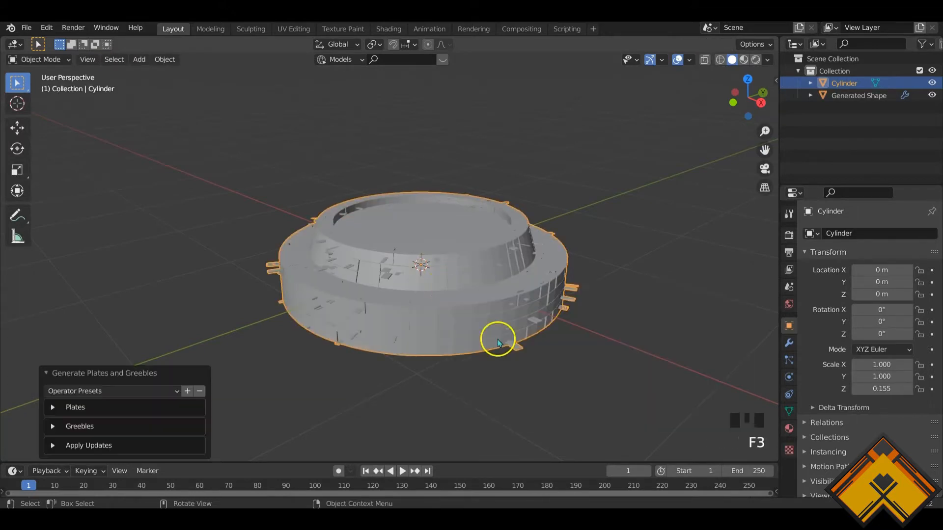
pyautogui.click(51, 428)
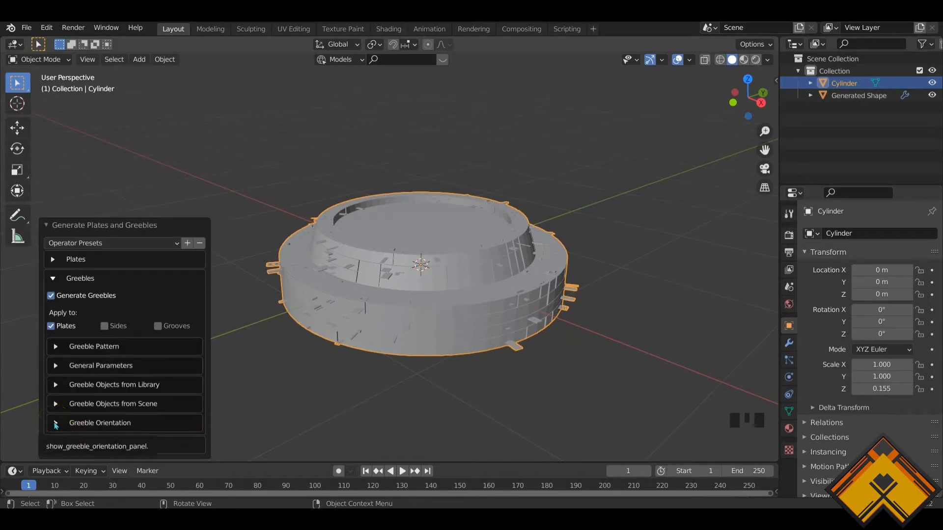
pyautogui.click(55, 346)
pyautogui.click(195, 335)
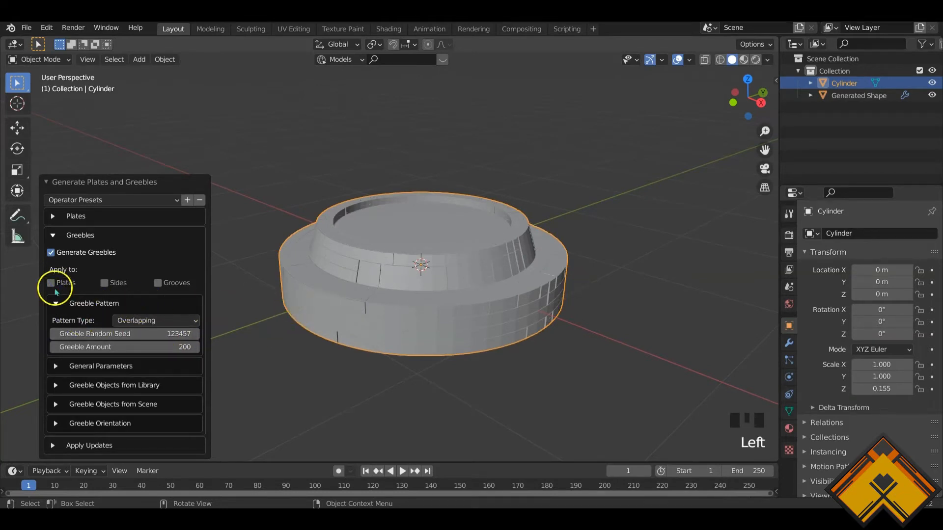
pyautogui.click(53, 236)
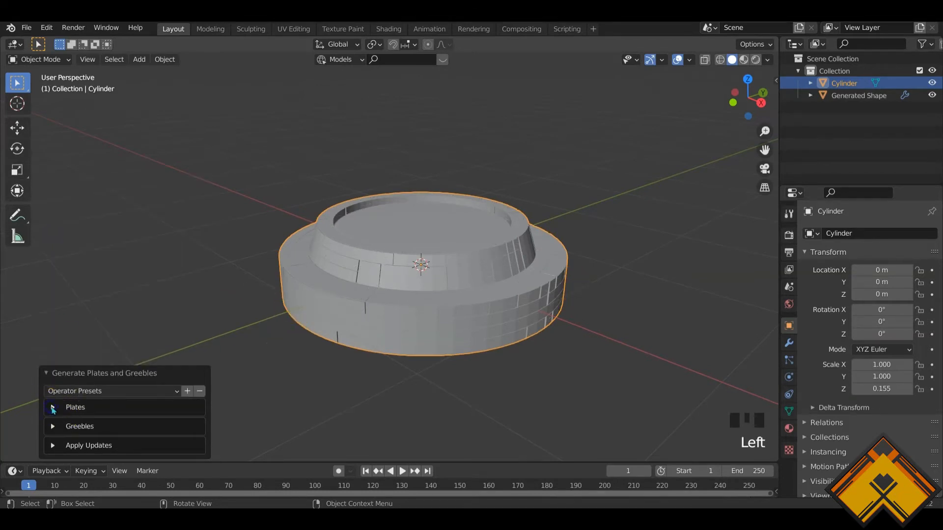
# Try a plating pattern amount of 50, and set the amount to 150
pyautogui.click(52, 409)
pyautogui.click(56, 270)
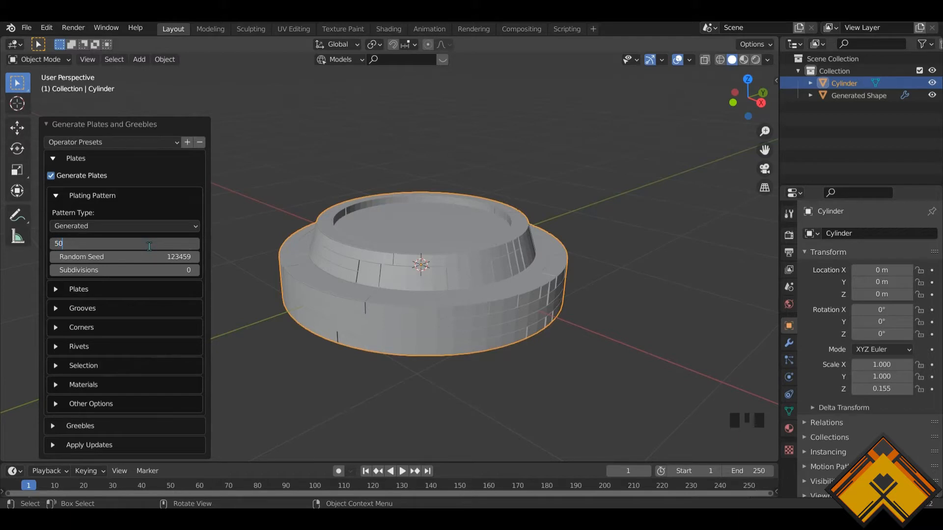
pyautogui.moveTo(374, 333); pyautogui.dragTo(410, 326, button='middle')
pyautogui.scroll(2, 406, 327)
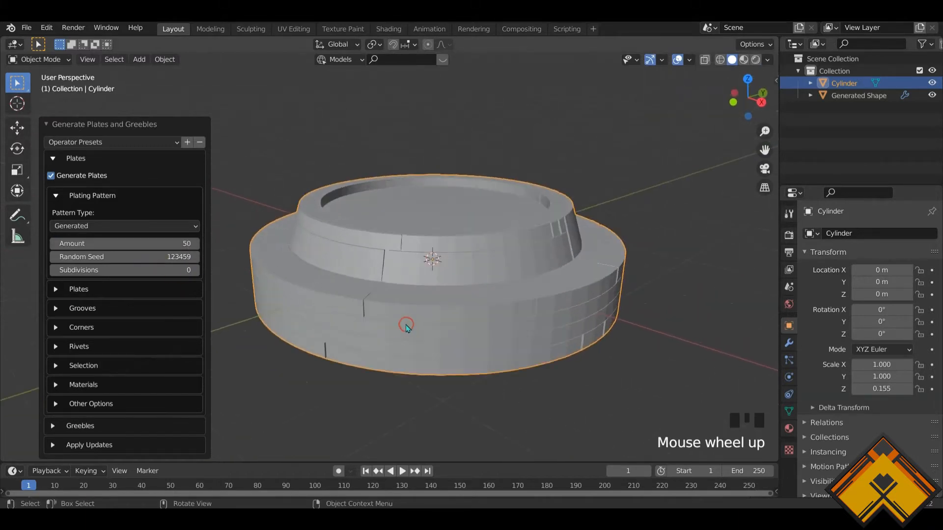
pyautogui.click(131, 245)
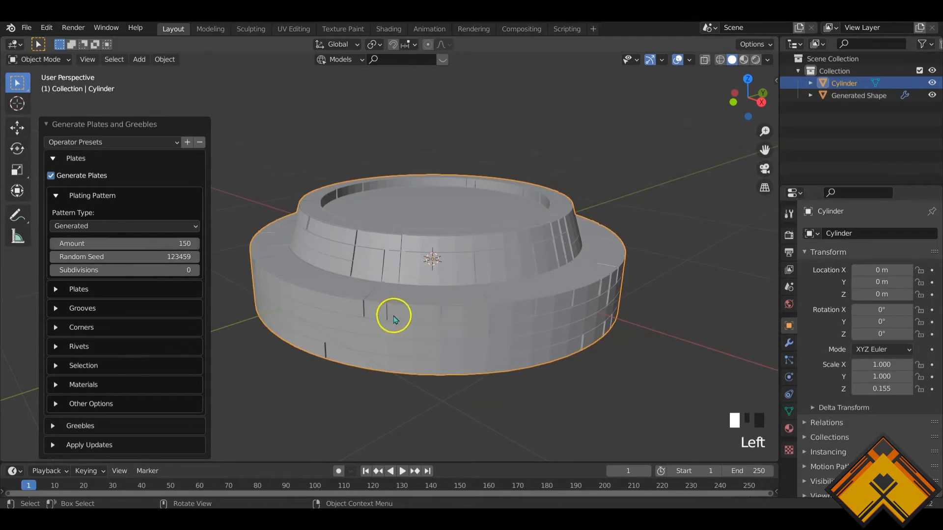
pyautogui.moveTo(392, 319); pyautogui.dragTo(291, 309, button='middle')
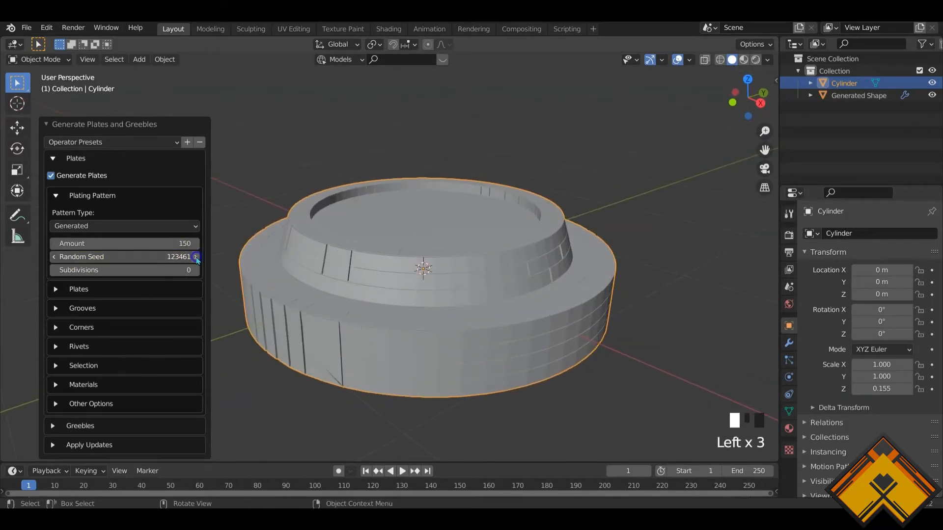
# Try plating random seeds up to 123462, set the seed to 123460, and inspect the panel layout around the part
pyautogui.click(196, 256)
pyautogui.moveTo(364, 349)
pyautogui.mouseDown(button='middle')
pyautogui.moveTo(385, 340)
pyautogui.moveTo(370, 348)
pyautogui.moveTo(353, 339)
pyautogui.mouseUp(button='middle')
pyautogui.moveTo(291, 347); pyautogui.dragTo(331, 323, button='middle')
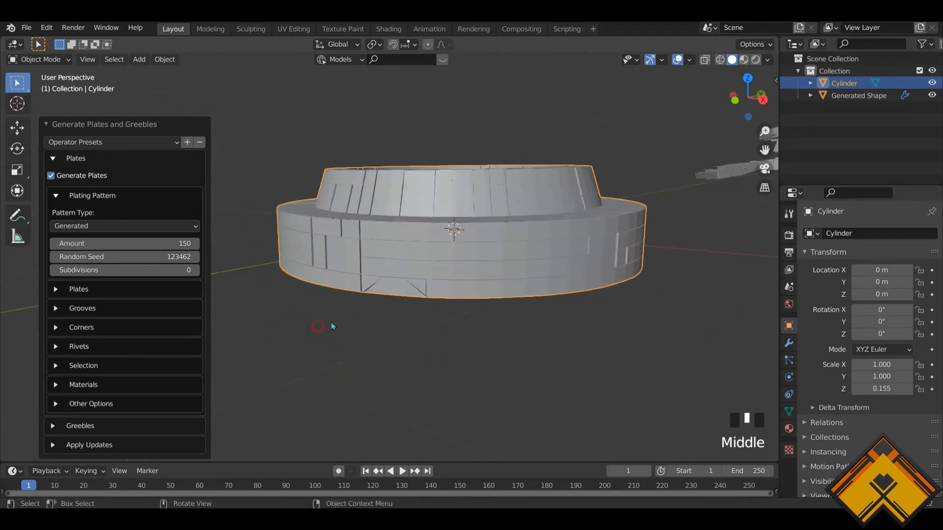
pyautogui.scroll(2, 344, 323)
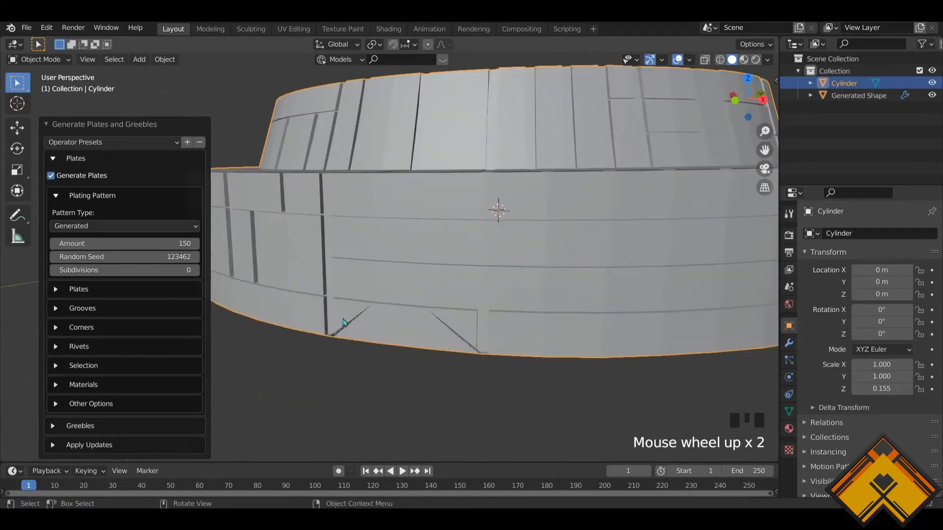
pyautogui.click(55, 256)
pyautogui.click(54, 257)
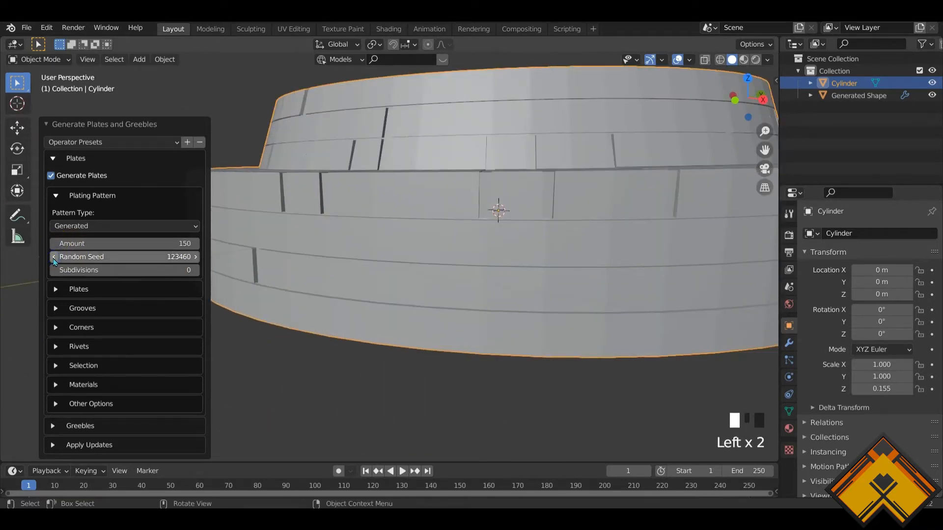
pyautogui.scroll(-3, 311, 280)
pyautogui.moveTo(311, 280); pyautogui.dragTo(680, 208, button='middle')
pyautogui.scroll(2, 500, 301)
pyautogui.scroll(-3, 501, 300)
pyautogui.scroll(-1, 646, 222)
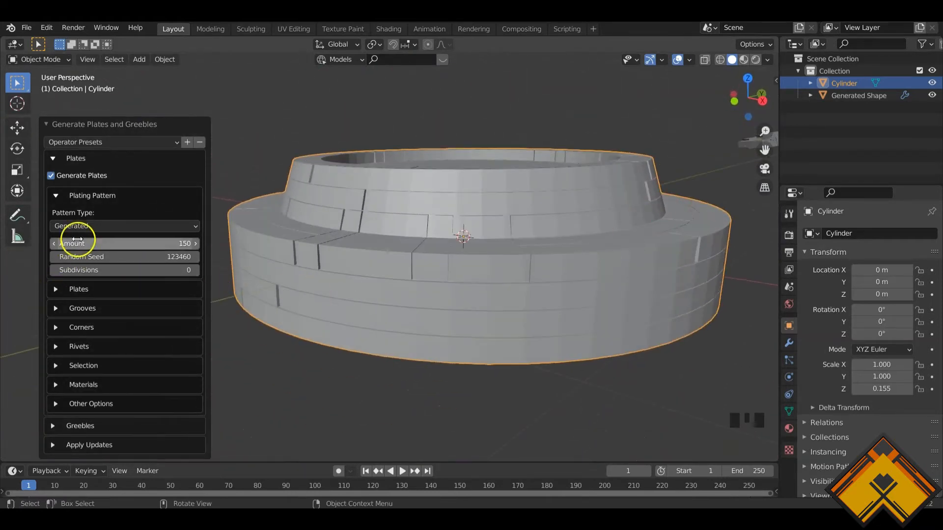
# Raise the maximum plate height of the cylinder's generated plates to 0.130
pyautogui.click(56, 291)
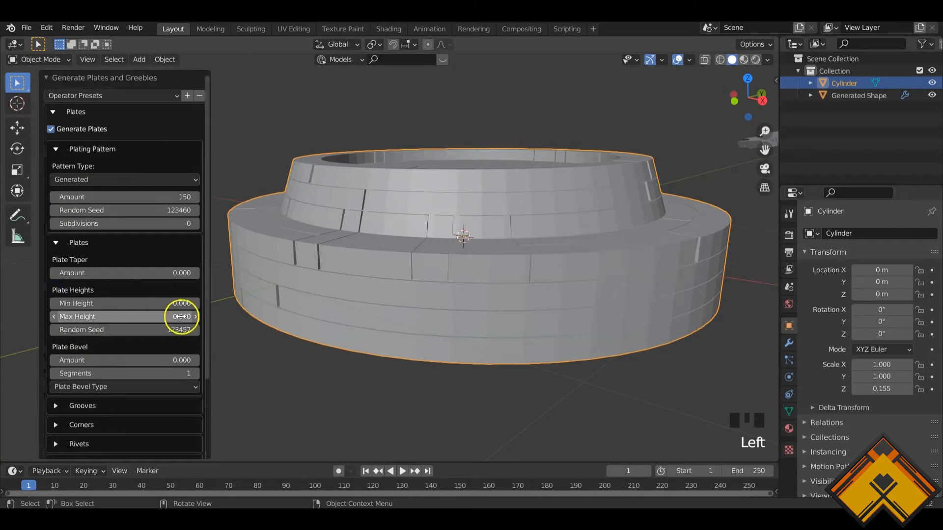
pyautogui.click(195, 317)
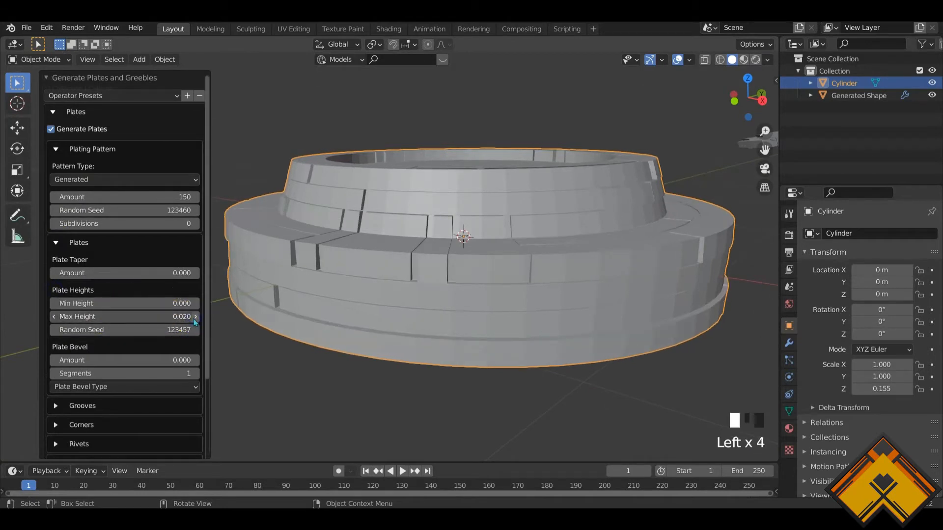
pyautogui.click(196, 317)
pyautogui.click(196, 317)
pyautogui.click(196, 316)
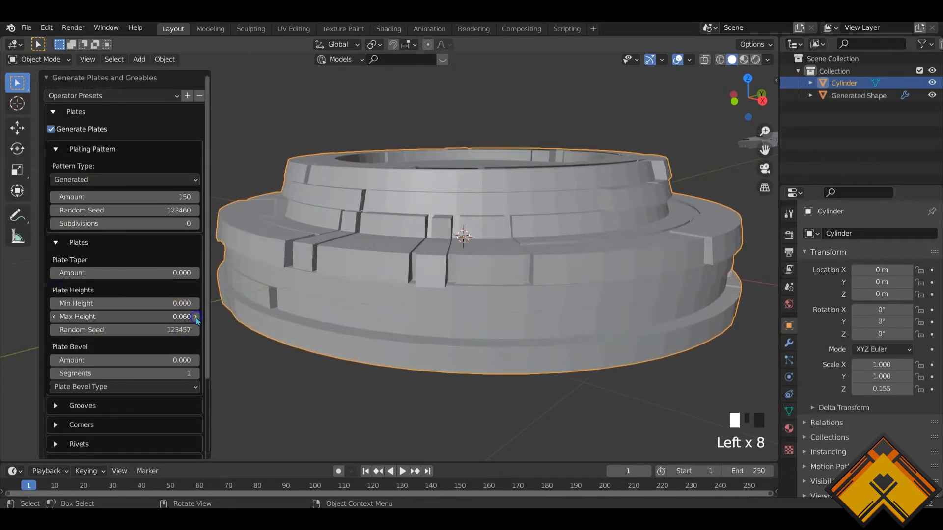
pyautogui.moveTo(336, 274); pyautogui.dragTo(359, 293, button='middle')
pyautogui.scroll(2, 321, 302)
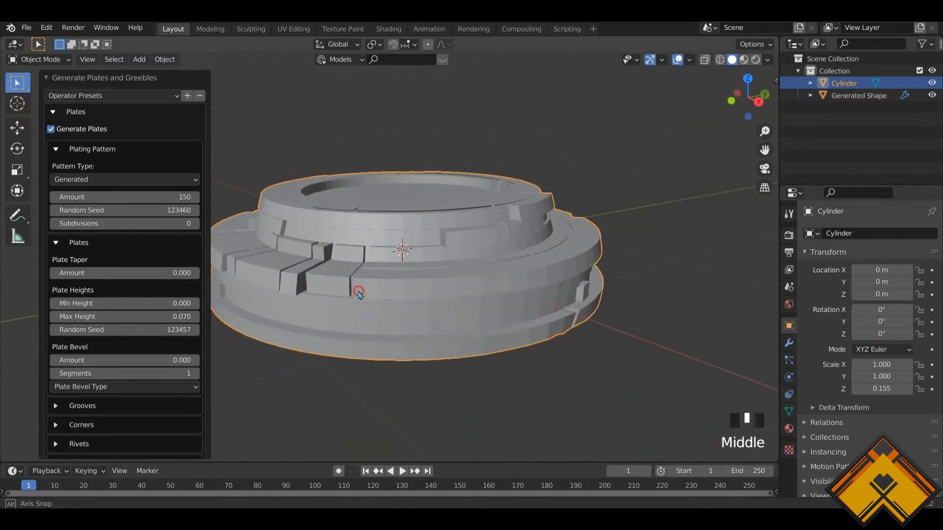
pyautogui.click(195, 317)
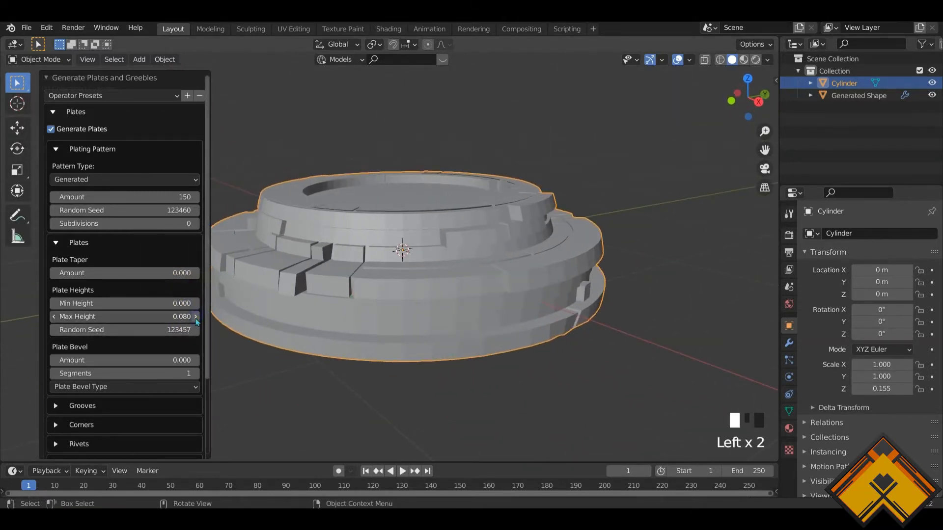
pyautogui.click(195, 316)
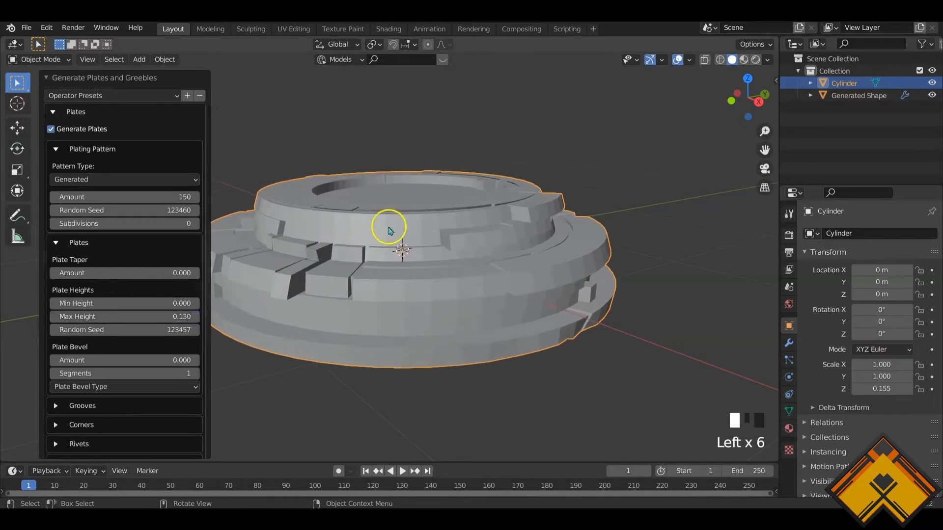
pyautogui.moveTo(389, 226); pyautogui.dragTo(404, 335, button='middle')
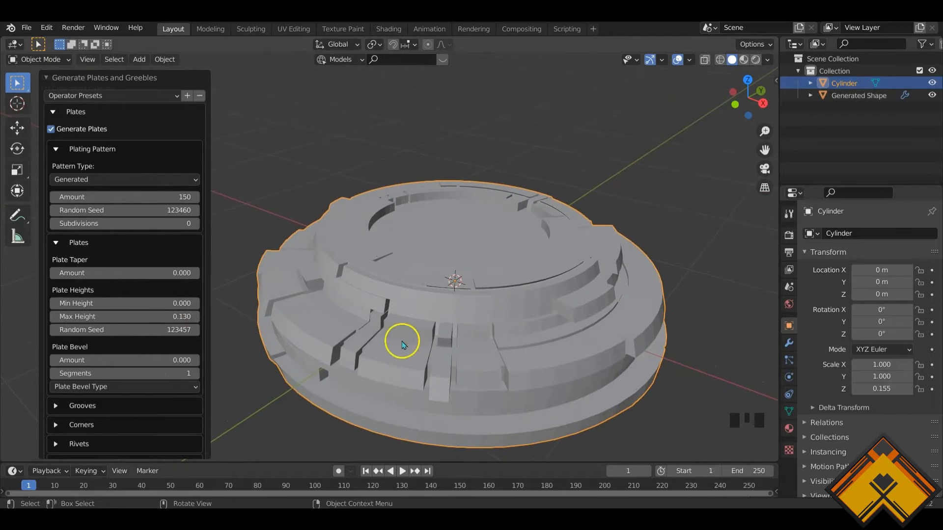
pyautogui.moveTo(407, 345)
pyautogui.mouseDown(button='middle')
pyautogui.moveTo(432, 343)
pyautogui.moveTo(448, 381)
pyautogui.moveTo(403, 361)
pyautogui.moveTo(410, 344)
pyautogui.mouseUp(button='middle')
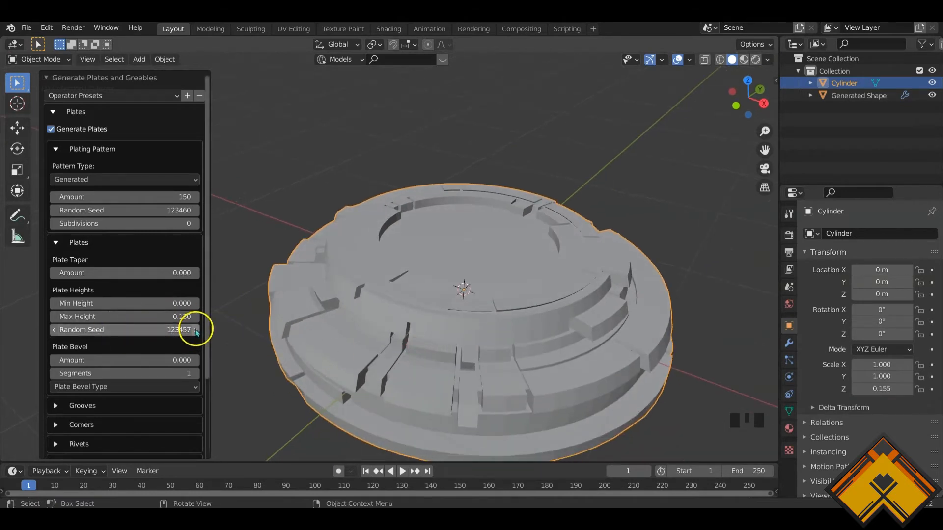
# Try plate height random seeds up to 123459, set the seed to 123458, and inspect the raised plates around the part
pyautogui.click(196, 330)
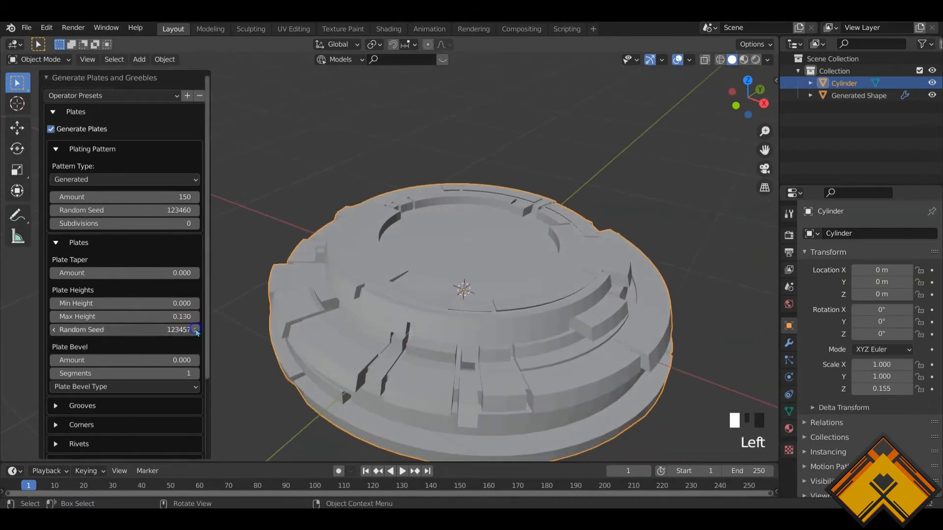
pyautogui.click(54, 330)
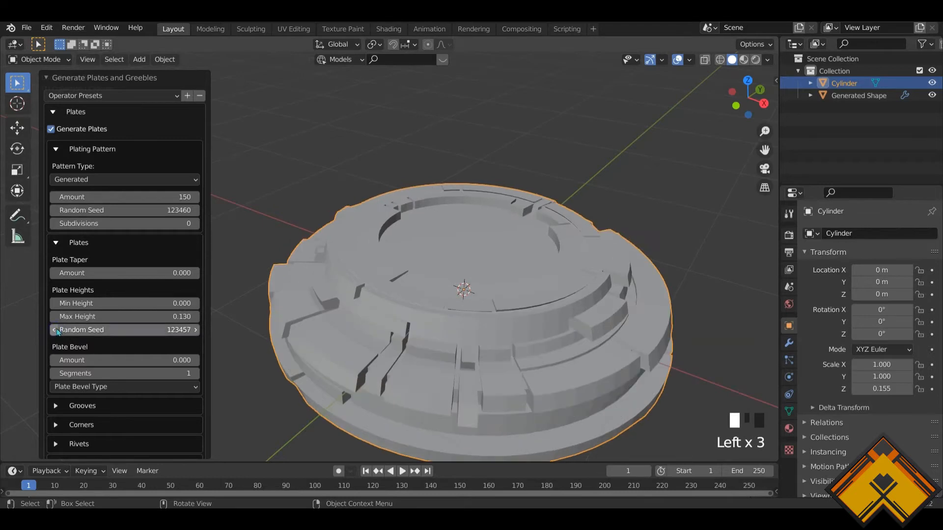
pyautogui.moveTo(334, 319)
pyautogui.mouseDown(button='middle')
pyautogui.moveTo(354, 316)
pyautogui.moveTo(347, 326)
pyautogui.moveTo(289, 294)
pyautogui.moveTo(333, 301)
pyautogui.moveTo(334, 265)
pyautogui.moveTo(292, 269)
pyautogui.moveTo(275, 301)
pyautogui.moveTo(296, 307)
pyautogui.moveTo(299, 249)
pyautogui.moveTo(322, 312)
pyautogui.moveTo(353, 324)
pyautogui.moveTo(332, 314)
pyautogui.mouseUp(button='middle')
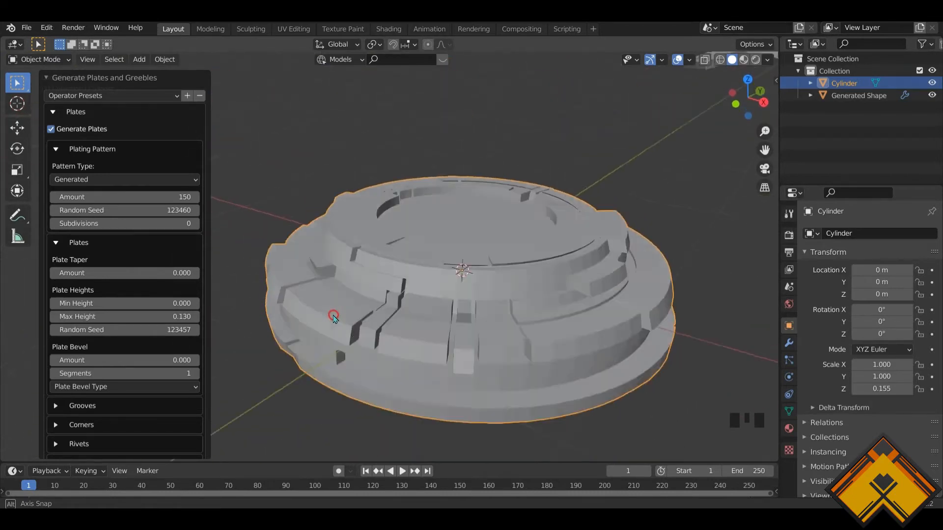
pyautogui.click(193, 330)
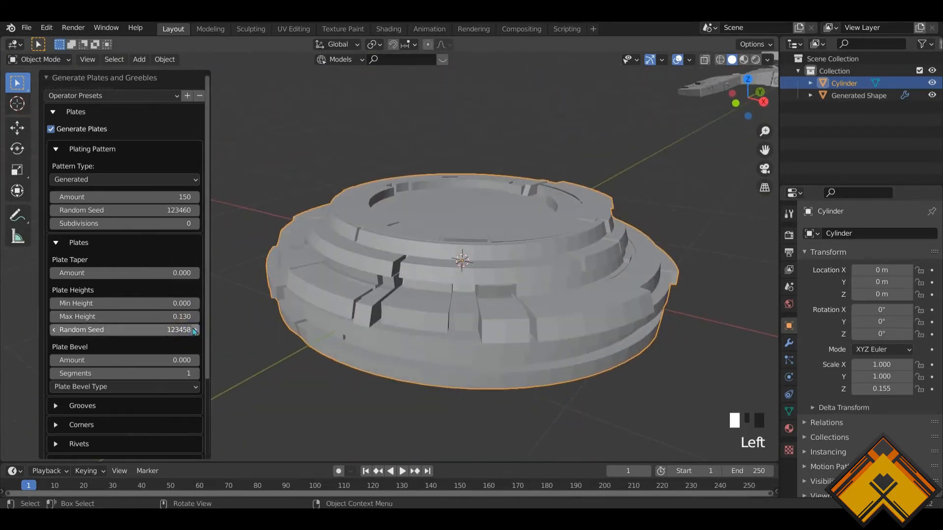
pyautogui.click(194, 329)
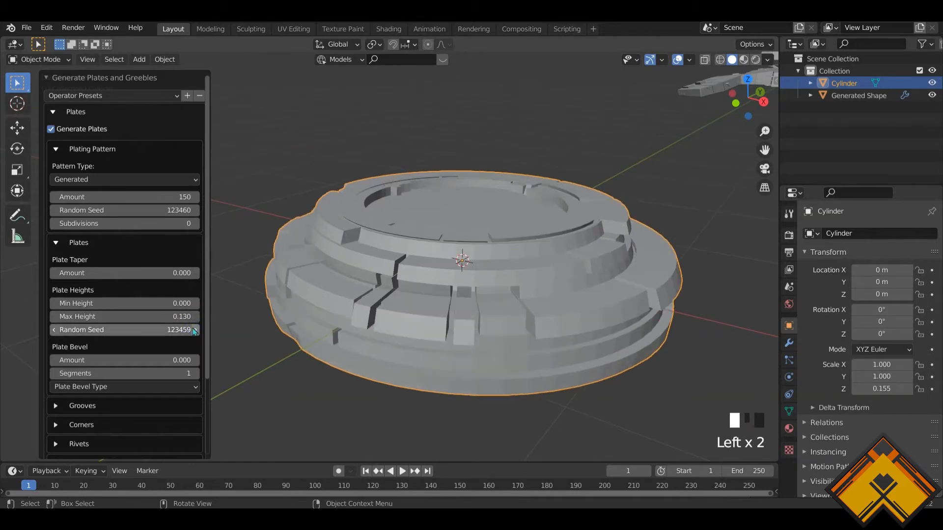
pyautogui.click(52, 330)
pyautogui.moveTo(371, 302); pyautogui.dragTo(693, 339, button='middle')
pyautogui.moveTo(389, 288); pyautogui.dragTo(577, 248, button='middle')
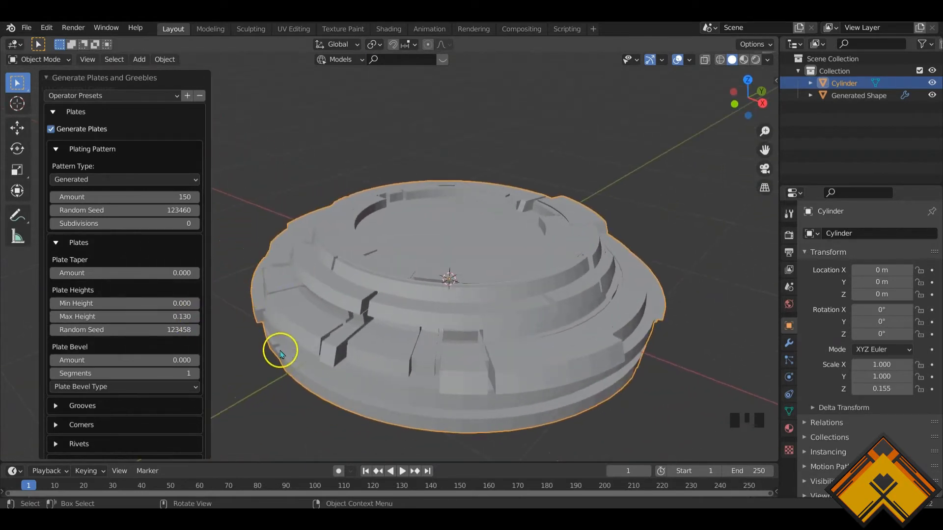
pyautogui.moveTo(306, 364); pyautogui.dragTo(235, 331, button='middle')
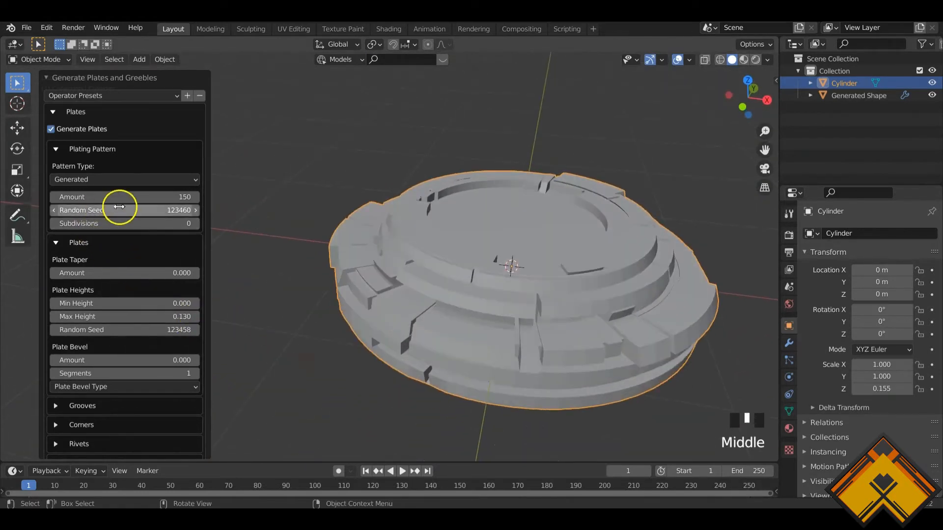
# Set the plating pattern amount to 200
pyautogui.click(147, 198)
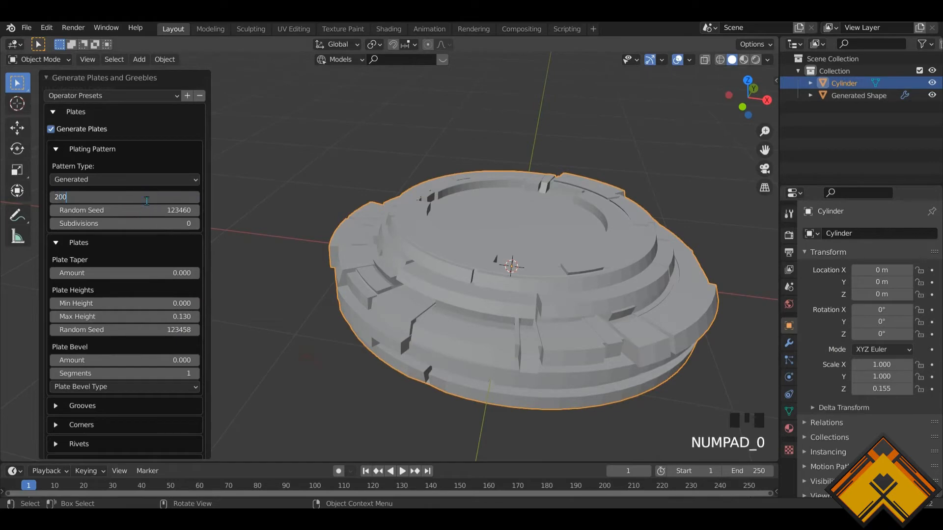
pyautogui.press('Return')
pyautogui.moveTo(378, 300); pyautogui.dragTo(412, 339, button='middle')
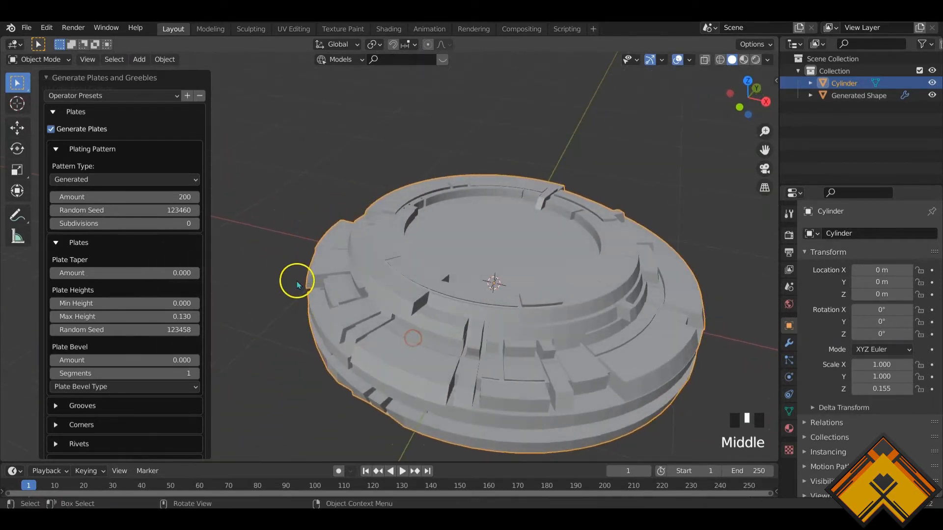
# Deselect the plated part and examine its overall shape from several angles and distances
pyautogui.click(263, 297)
pyautogui.moveTo(316, 332); pyautogui.dragTo(367, 396, button='middle')
pyautogui.scroll(-2, 458, 354)
pyautogui.moveTo(401, 357); pyautogui.dragTo(483, 345, button='middle')
pyautogui.scroll(-5, 535, 343)
pyautogui.moveTo(536, 330); pyautogui.dragTo(486, 343, button='middle')
pyautogui.scroll(4, 309, 311)
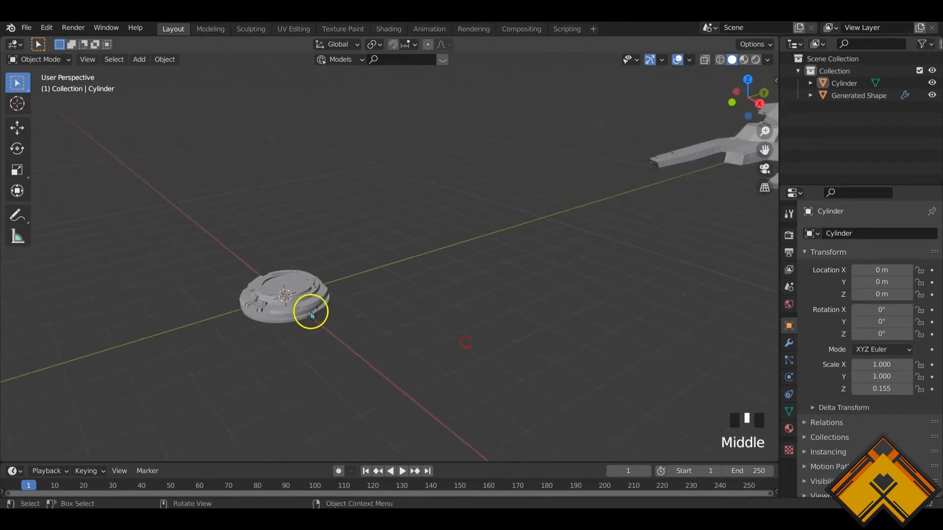
pyautogui.keyDown('shift'); pyautogui.moveTo(290, 323); pyautogui.dragTo(331, 307, button='middle'); pyautogui.keyUp('shift')
pyautogui.scroll(3, 319, 322)
pyautogui.keyDown('shift'); pyautogui.moveTo(300, 349); pyautogui.dragTo(347, 295, button='middle'); pyautogui.keyUp('shift')
# Select the plated cylinder, enable Auto Smooth for its normals, and shade it smooth
pyautogui.click(295, 334)
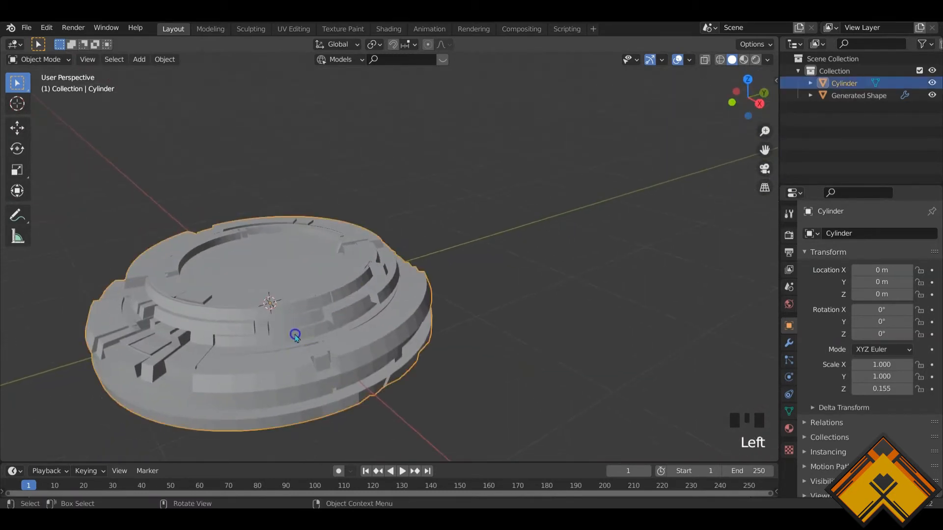
pyautogui.click(789, 411)
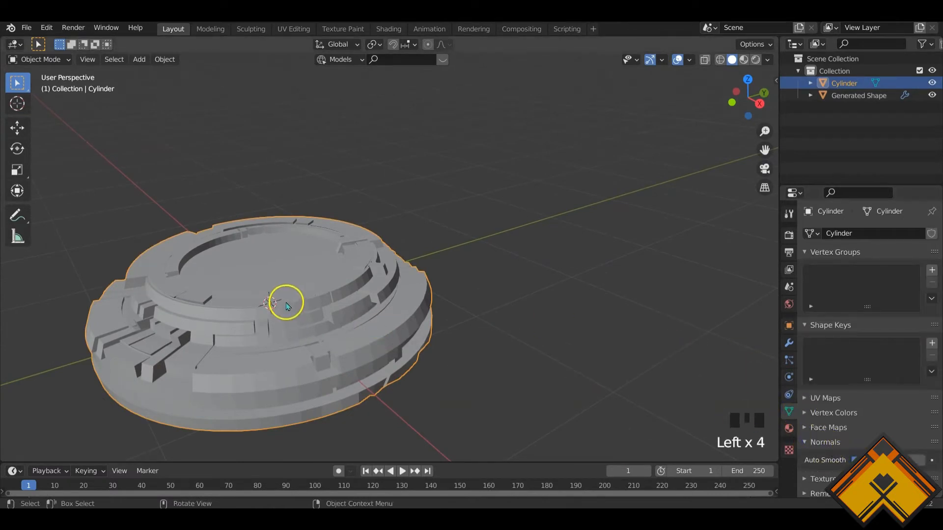
pyautogui.rightClick(307, 300)
pyautogui.click(283, 306)
# Examine the smooth-shaded plating up close from the side, from directly above, and around the rim
pyautogui.scroll(2, 219, 358)
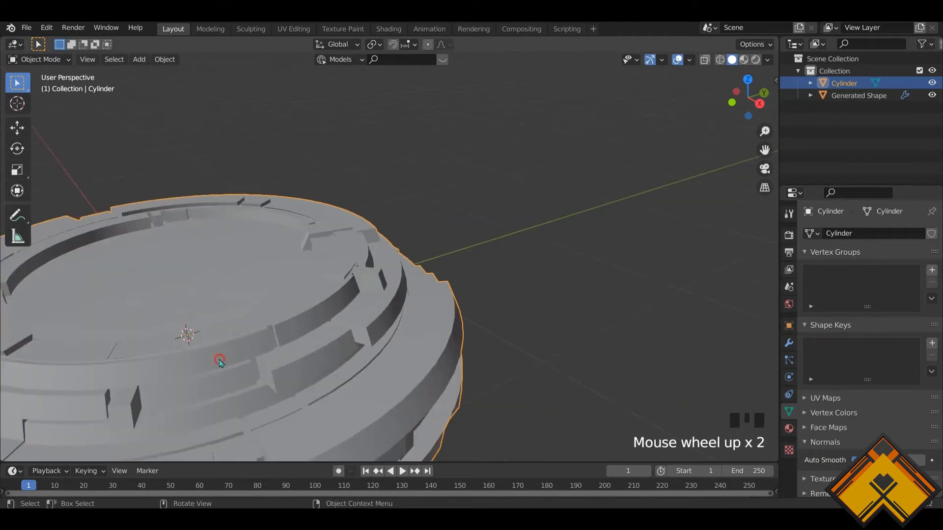
pyautogui.moveTo(219, 358); pyautogui.dragTo(270, 344, button='middle')
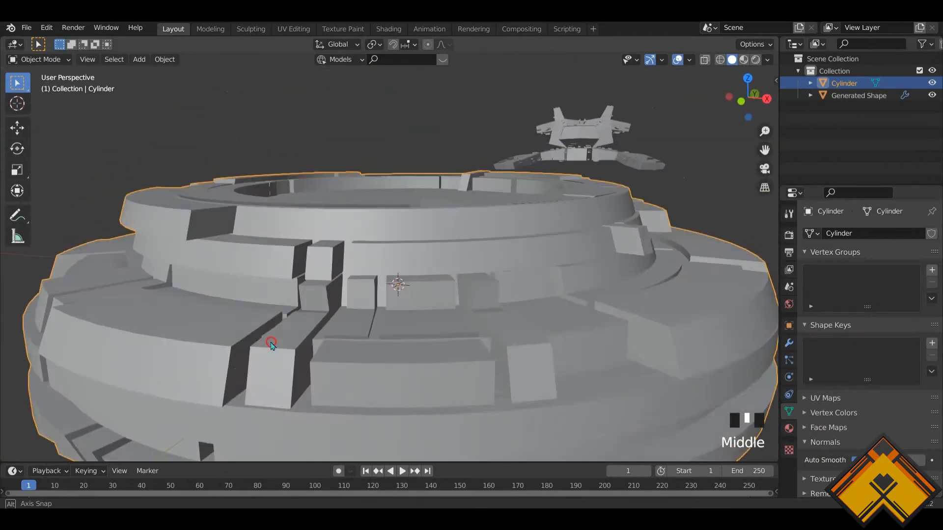
pyautogui.scroll(-2, 248, 390)
pyautogui.moveTo(248, 391); pyautogui.dragTo(242, 362, button='middle')
pyautogui.scroll(2, 290, 301)
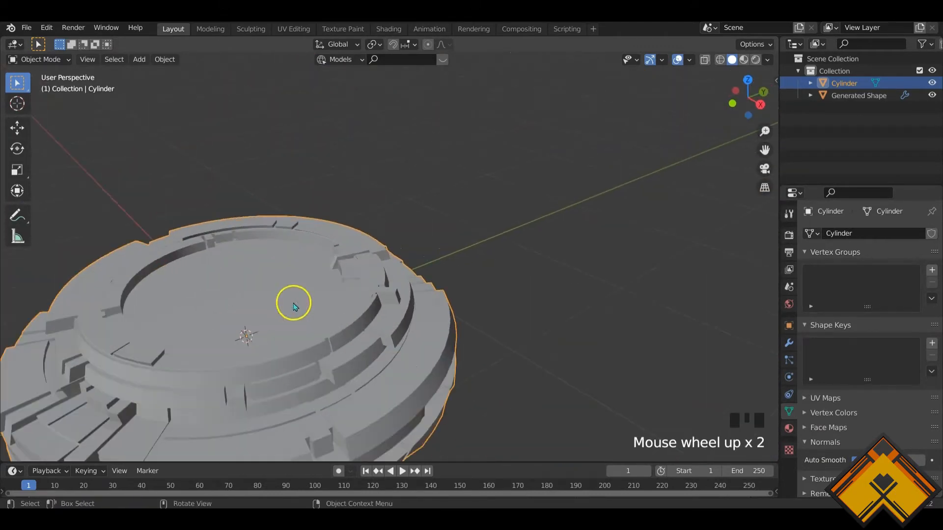
pyautogui.keyDown('shift'); pyautogui.moveTo(259, 283); pyautogui.dragTo(296, 303, button='middle'); pyautogui.keyUp('shift')
pyautogui.press('KP_7')
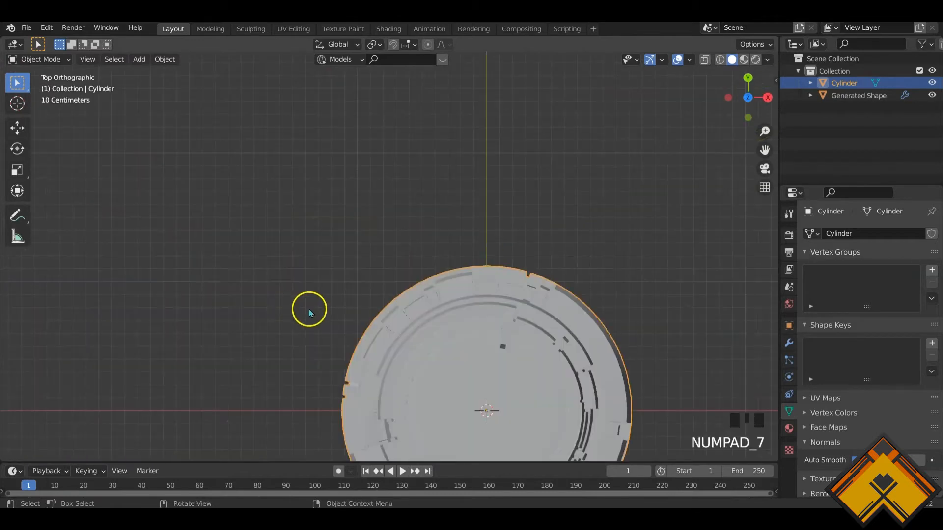
pyautogui.keyDown('shift'); pyautogui.moveTo(446, 367); pyautogui.dragTo(317, 270, button='middle'); pyautogui.keyUp('shift')
pyautogui.moveTo(344, 306); pyautogui.dragTo(393, 263, button='middle')
pyautogui.scroll(2, 308, 264)
pyautogui.moveTo(308, 263); pyautogui.dragTo(308, 268, button='middle')
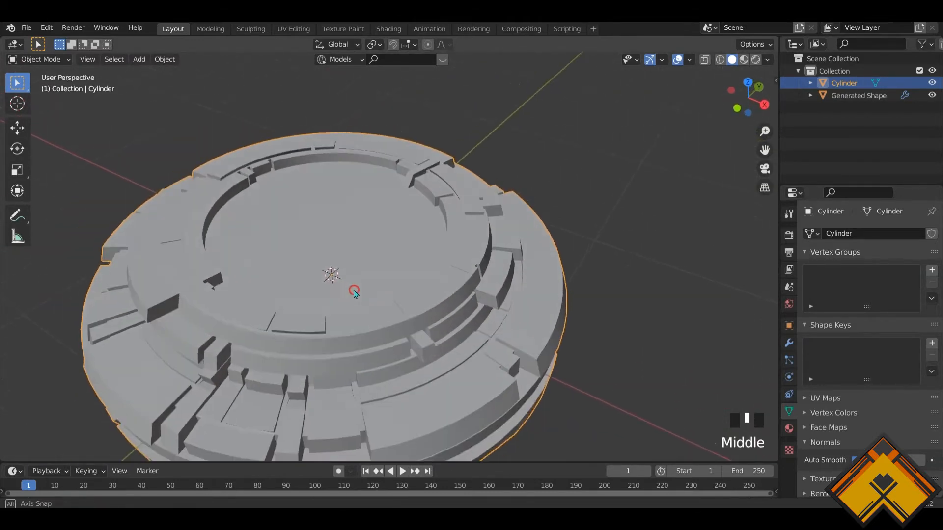
# Add a Shape Generator mesh at the centre of the round part and try random seed 1001
pyautogui.hotkey('shift', 'a')
pyautogui.moveTo(308, 267)
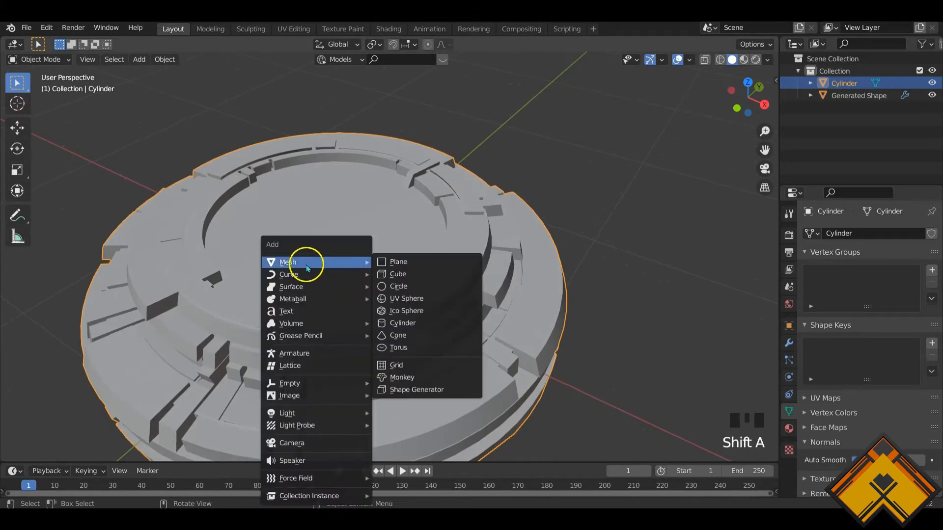
pyautogui.click(433, 391)
pyautogui.scroll(-7, 400, 330)
pyautogui.moveTo(393, 305); pyautogui.dragTo(395, 280, button='middle')
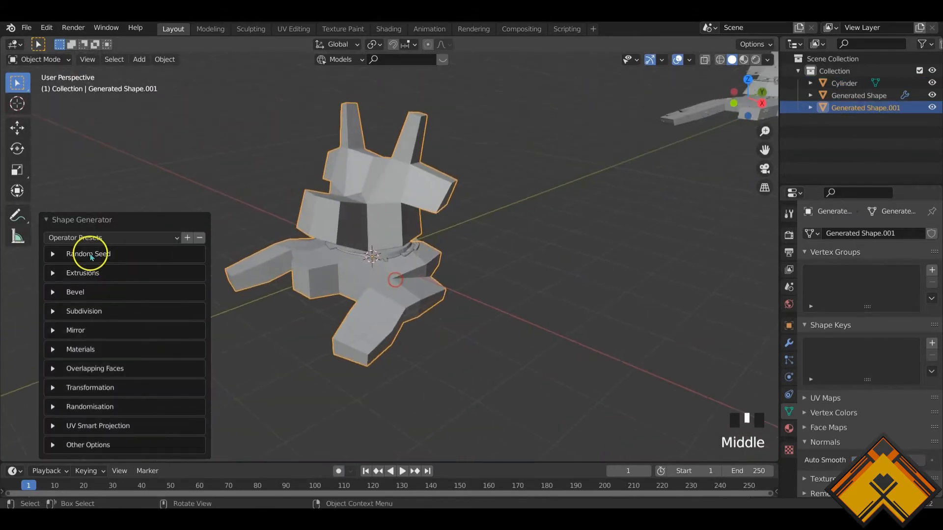
pyautogui.click(52, 254)
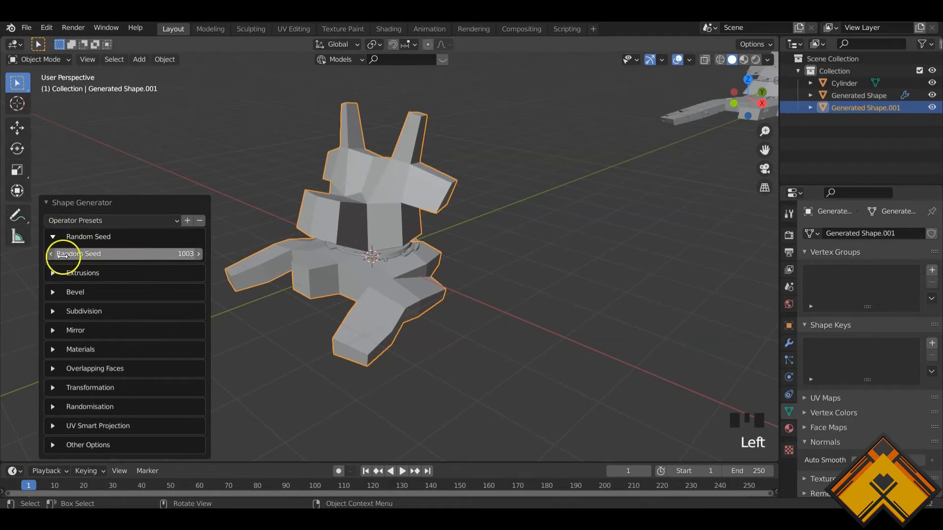
pyautogui.click(51, 254)
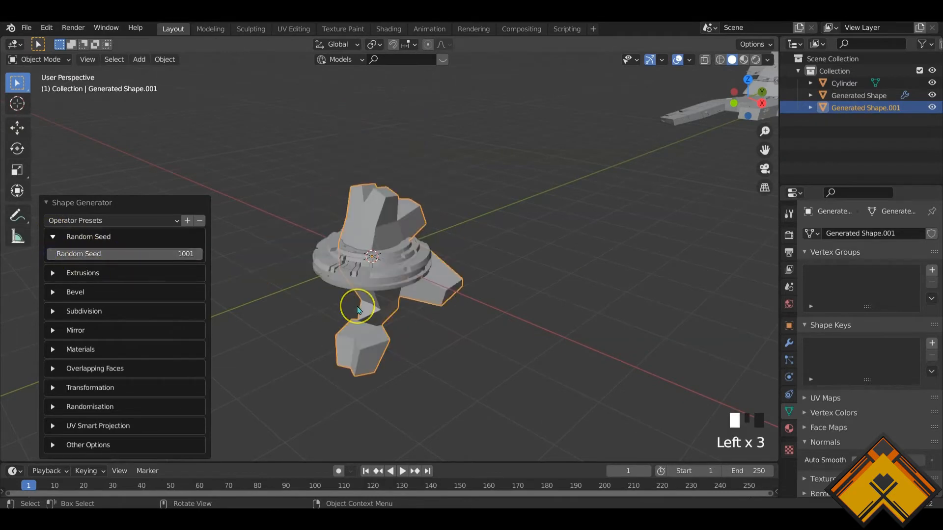
# Move the generated shape about 2.72 m up along Z, inspect it above the round part, and delete it
pyautogui.press('g')
pyautogui.press('z')
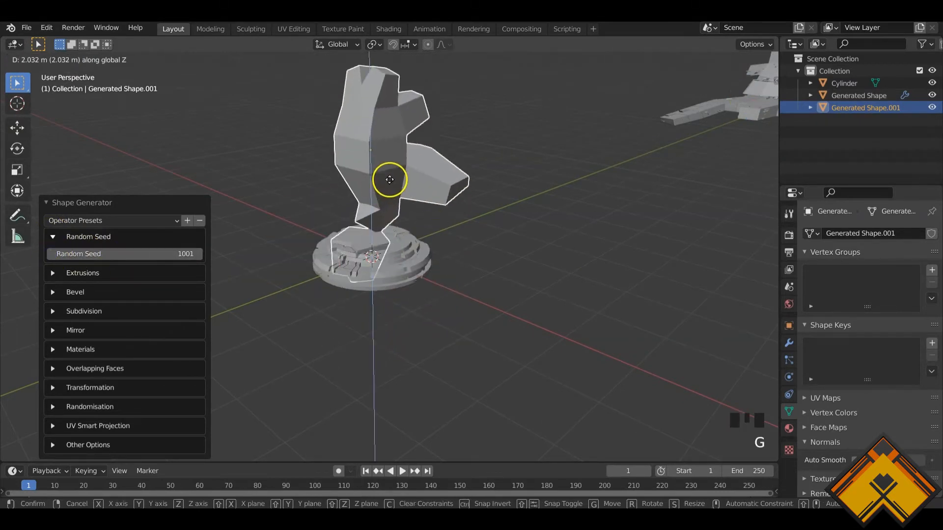
pyautogui.click(389, 144)
pyautogui.scroll(-3, 426, 270)
pyautogui.moveTo(426, 270)
pyautogui.mouseDown(button='middle')
pyautogui.moveTo(410, 227)
pyautogui.moveTo(441, 265)
pyautogui.mouseUp(button='middle')
pyautogui.scroll(2, 410, 227)
pyautogui.scroll(-4, 441, 266)
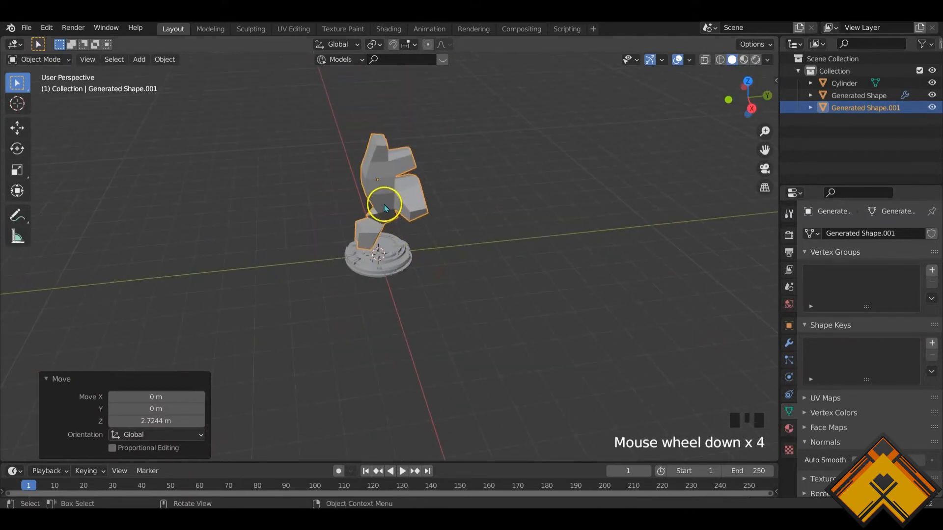
pyautogui.press('x')
# Add a new Shape Generator mesh at the centre of the round part and set its random seed to 1000
pyautogui.scroll(6, 393, 238)
pyautogui.keyDown('shift'); pyautogui.moveTo(393, 237); pyautogui.dragTo(360, 267, button='middle'); pyautogui.keyUp('shift')
pyautogui.scroll(-2, 419, 282)
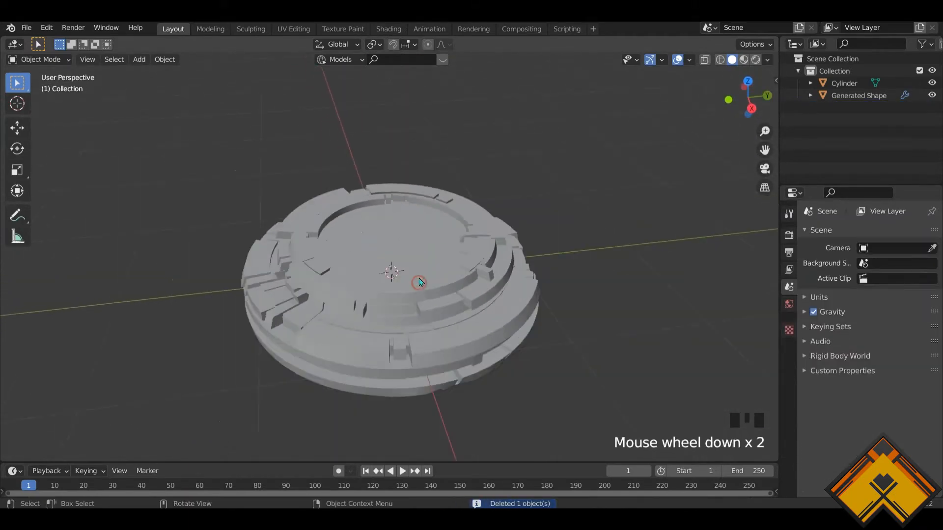
pyautogui.hotkey('shift', 'a')
pyautogui.moveTo(390, 242)
pyautogui.click(461, 363)
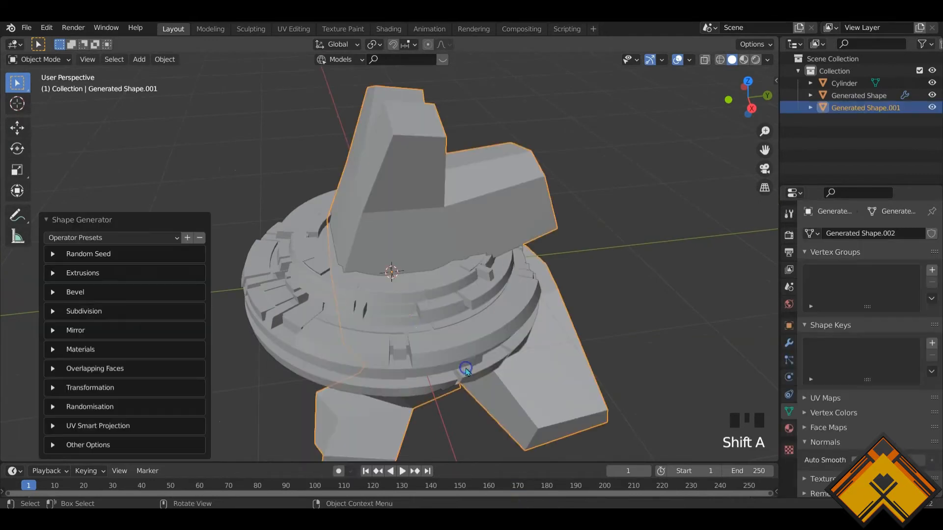
pyautogui.click(53, 254)
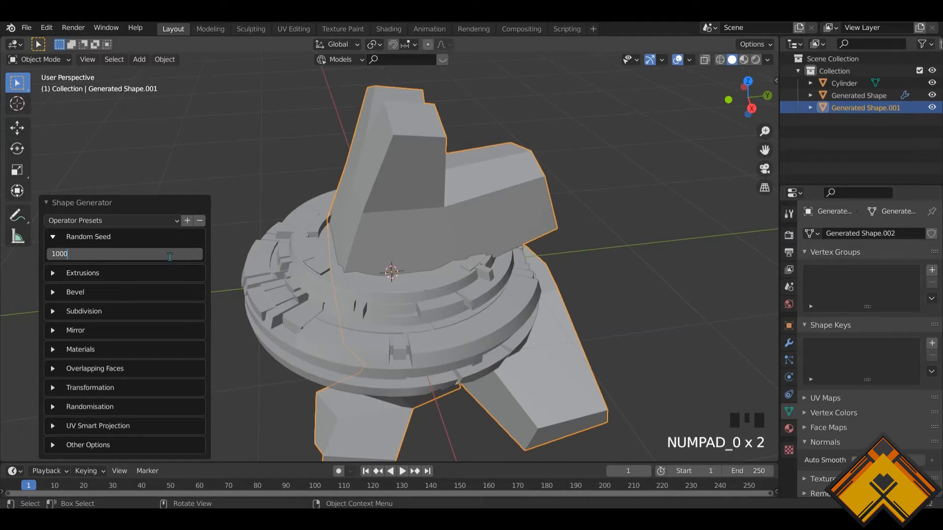
pyautogui.press('Return')
pyautogui.scroll(-4, 333, 301)
pyautogui.moveTo(333, 301); pyautogui.dragTo(304, 346, button='middle')
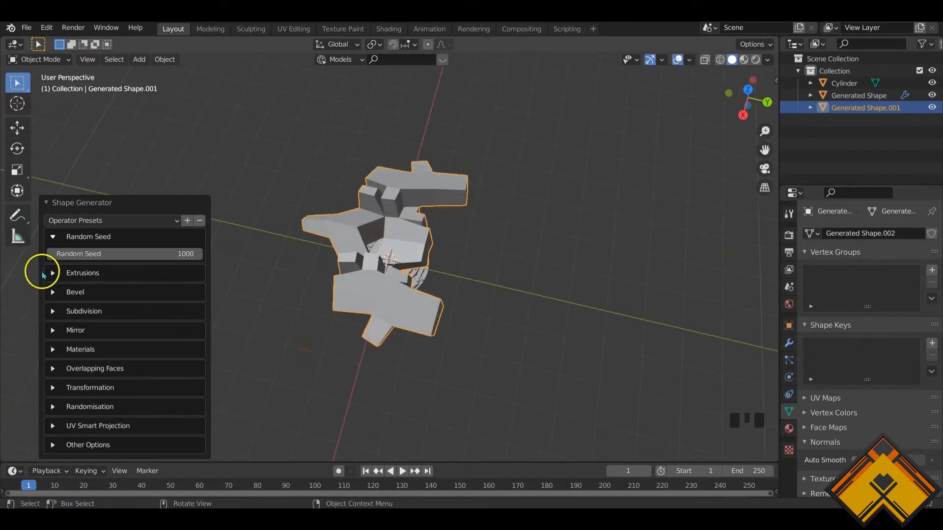
# Set the extrusion amount of the new generated shape to 16
pyautogui.click(52, 273)
pyautogui.scroll(4, 175, 196)
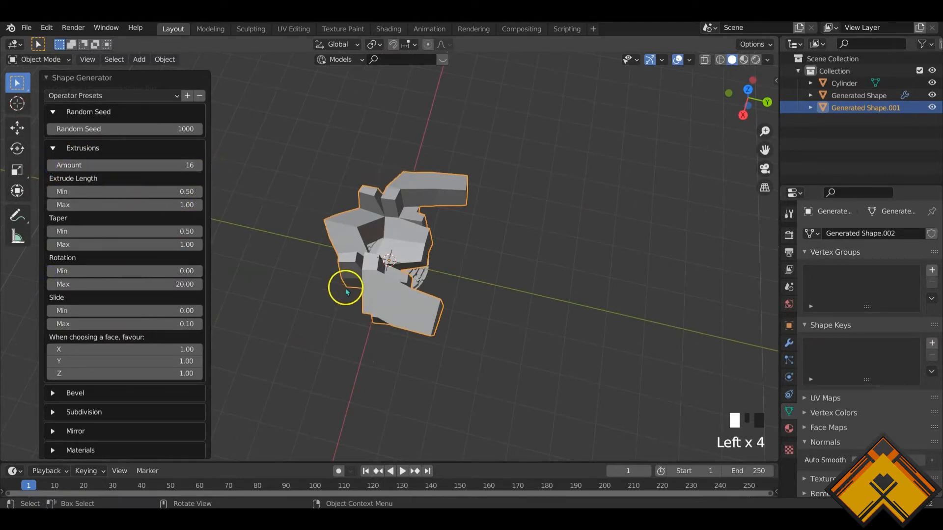
pyautogui.moveTo(346, 292); pyautogui.dragTo(505, 248, button='middle')
pyautogui.scroll(3, 385, 273)
pyautogui.moveTo(384, 274); pyautogui.dragTo(690, 345, button='middle')
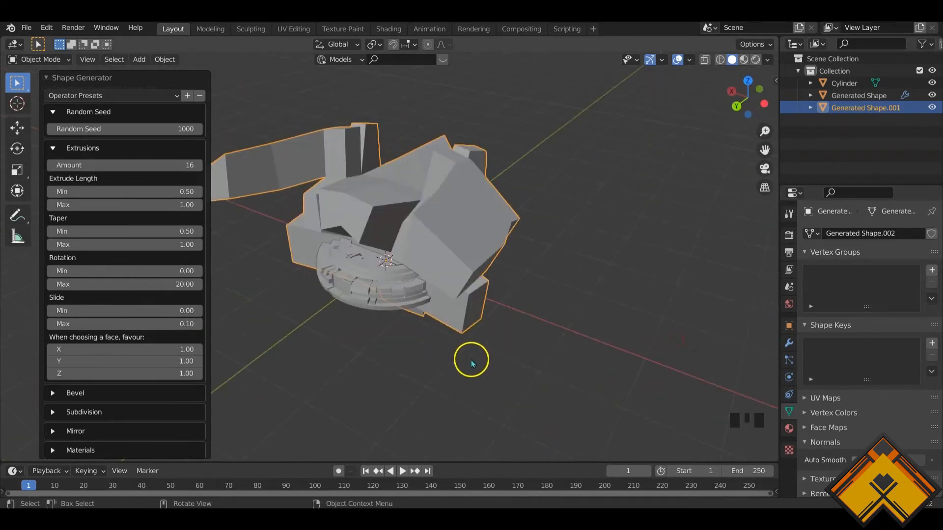
# Move the generated shape about 1.69 m up along Z, above the round part
pyautogui.press('g')
pyautogui.press('z')
pyautogui.click(472, 268)
pyautogui.moveTo(471, 263); pyautogui.dragTo(461, 310, button='middle')
pyautogui.scroll(-2, 417, 269)
pyautogui.scroll(2, 488, 236)
# Rotate the generated shape about 7.32° around X and shift it about 0.61 m along Y over the round base
pyautogui.press('r')
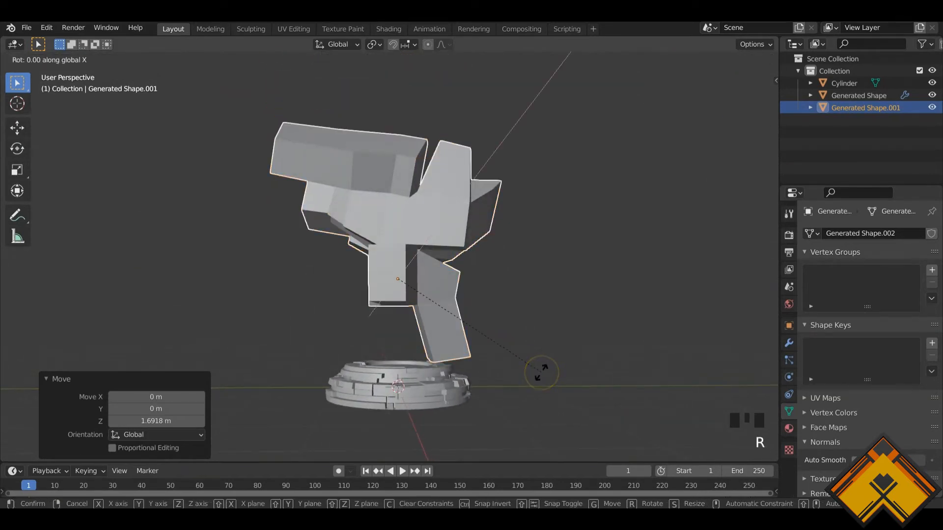
pyautogui.click(538, 401)
pyautogui.press('KP_3')
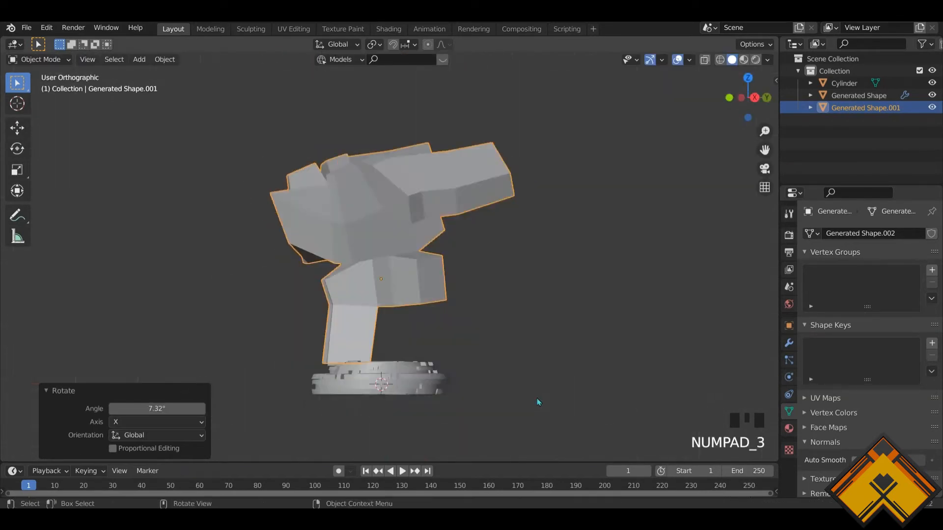
pyautogui.press('g')
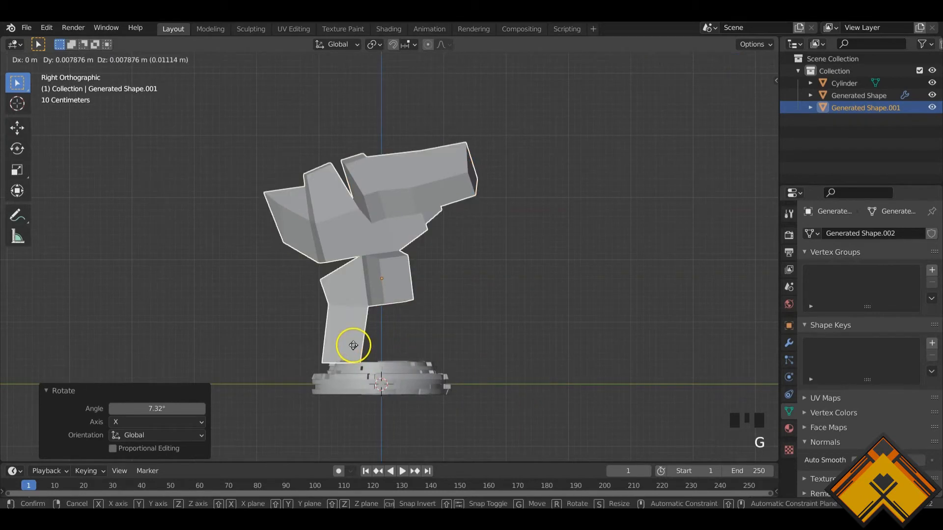
pyautogui.click(390, 349)
pyautogui.moveTo(321, 332); pyautogui.dragTo(721, 343, button='middle')
pyautogui.press('KP_1')
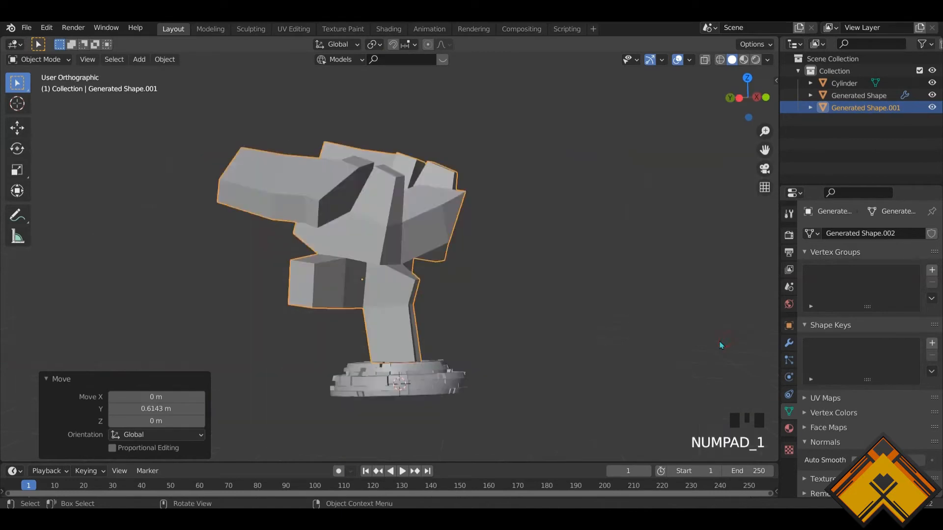
pyautogui.press('KP_3')
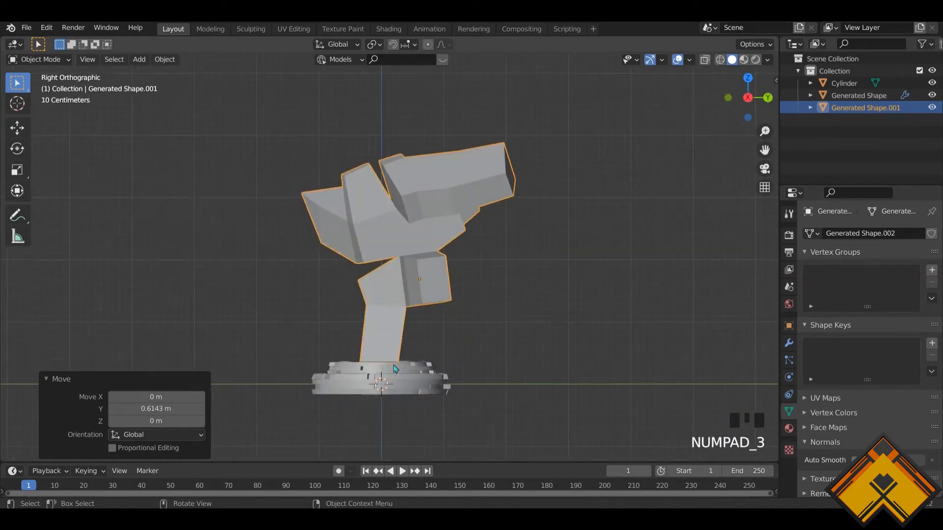
# Centre the generated shape over the round base from the front by moving it about -0.025 m along X
pyautogui.press('KP_1')
pyautogui.scroll(4, 395, 378)
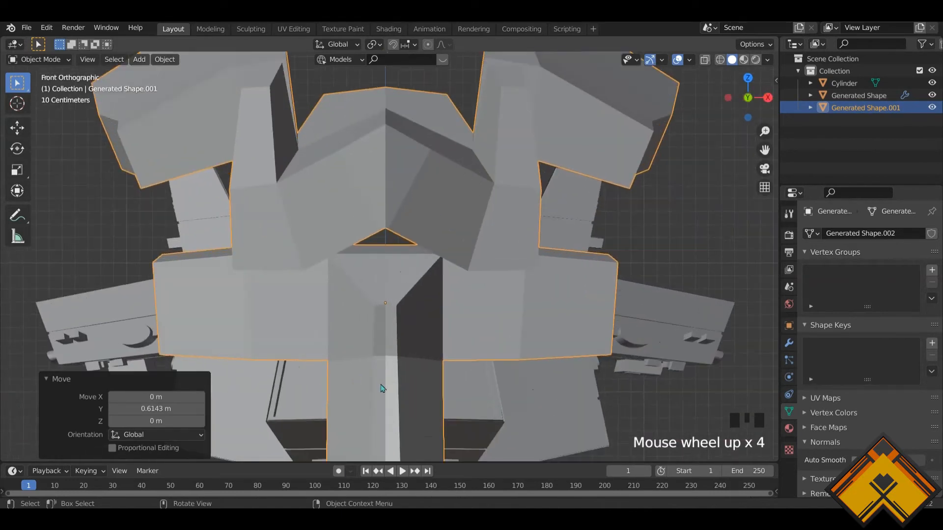
pyautogui.keyDown('shift'); pyautogui.moveTo(381, 385); pyautogui.dragTo(411, 255, button='middle'); pyautogui.keyUp('shift')
pyautogui.press('g')
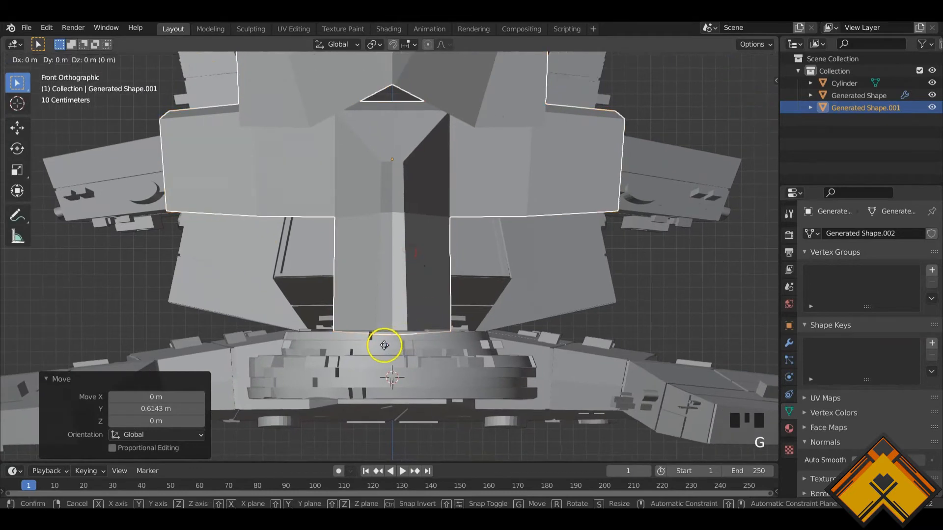
pyautogui.click(352, 351)
pyautogui.scroll(-3, 339, 344)
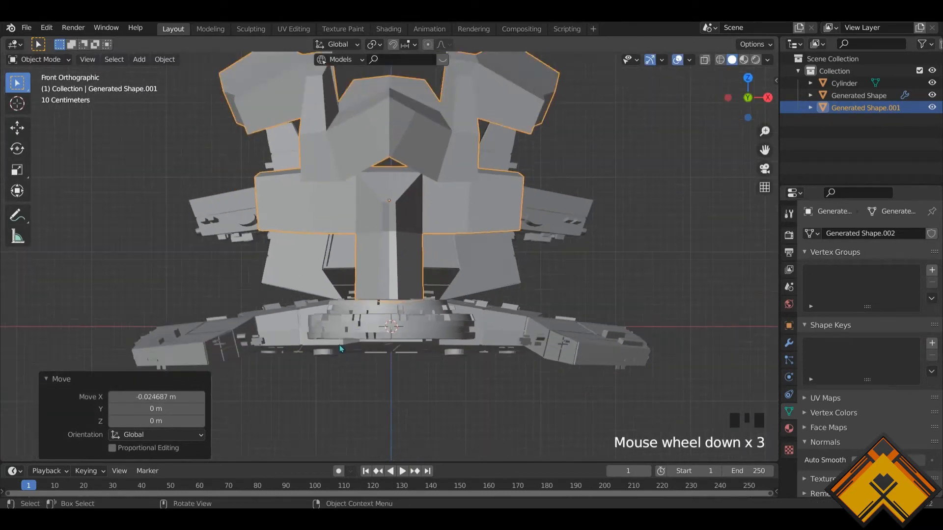
# Narrow the generated shape along X by a scale factor of about 0.571
pyautogui.moveTo(340, 344); pyautogui.dragTo(137, 349, button='middle')
pyautogui.scroll(-4, 413, 285)
pyautogui.keyDown('shift'); pyautogui.moveTo(418, 228); pyautogui.dragTo(486, 299, button='middle'); pyautogui.keyUp('shift')
pyautogui.scroll(2, 408, 314)
pyautogui.scroll(1, 407, 316)
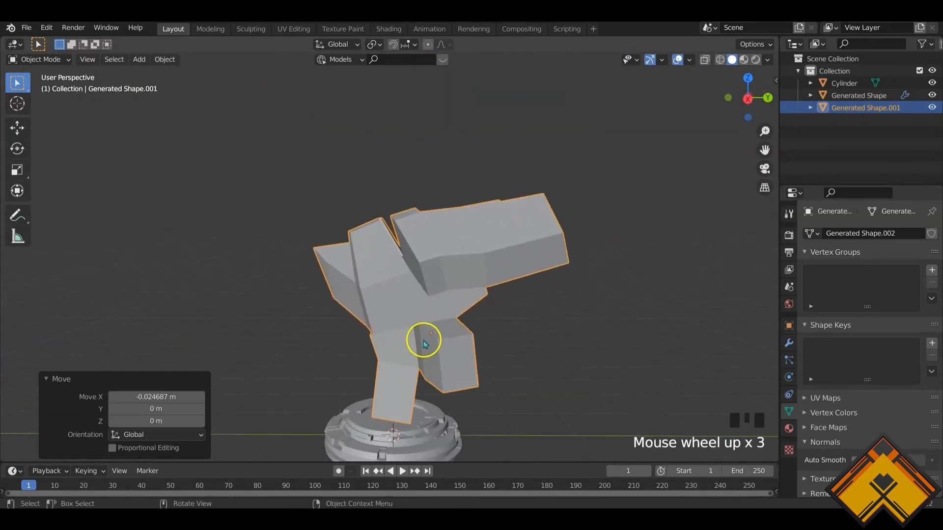
pyautogui.moveTo(420, 336); pyautogui.dragTo(558, 374, button='middle')
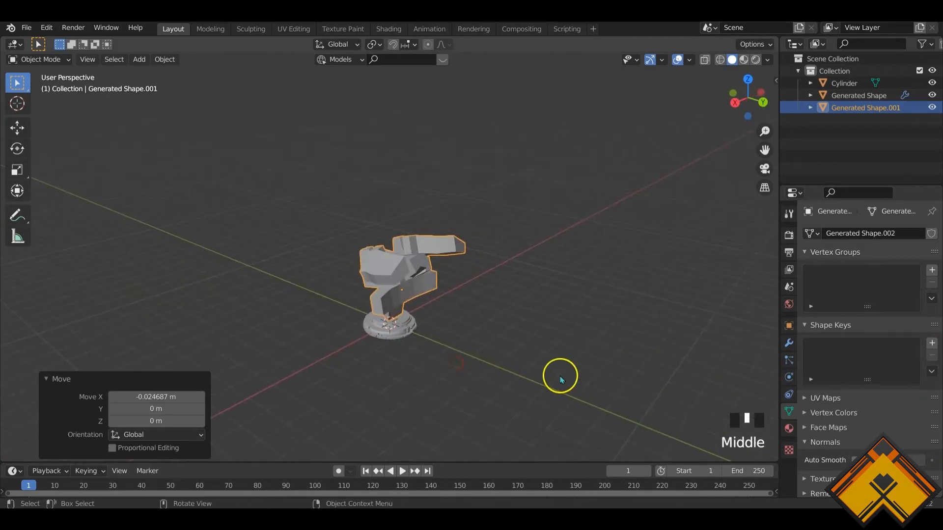
pyautogui.press('s')
pyautogui.press('x')
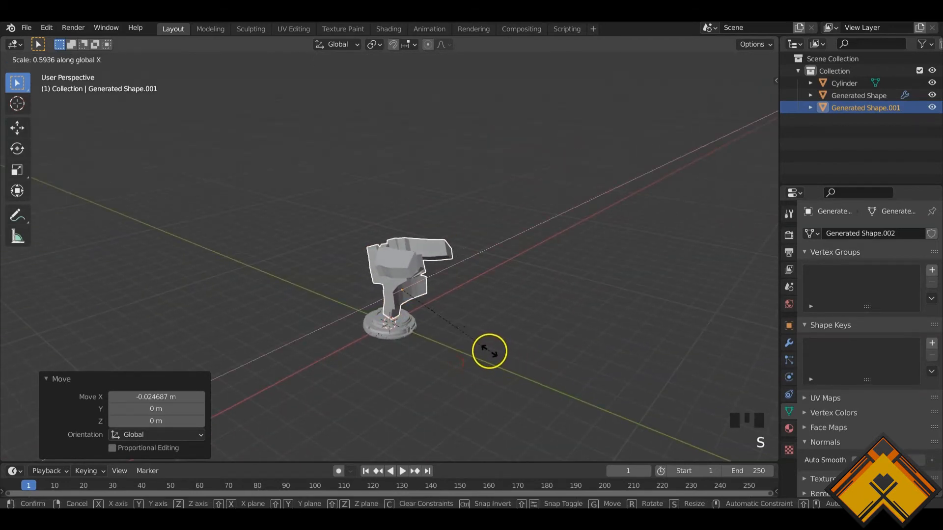
pyautogui.click(485, 350)
# Stretch the generated shape along Y by a scale factor of about 1.158
pyautogui.moveTo(485, 350); pyautogui.dragTo(443, 369, button='middle')
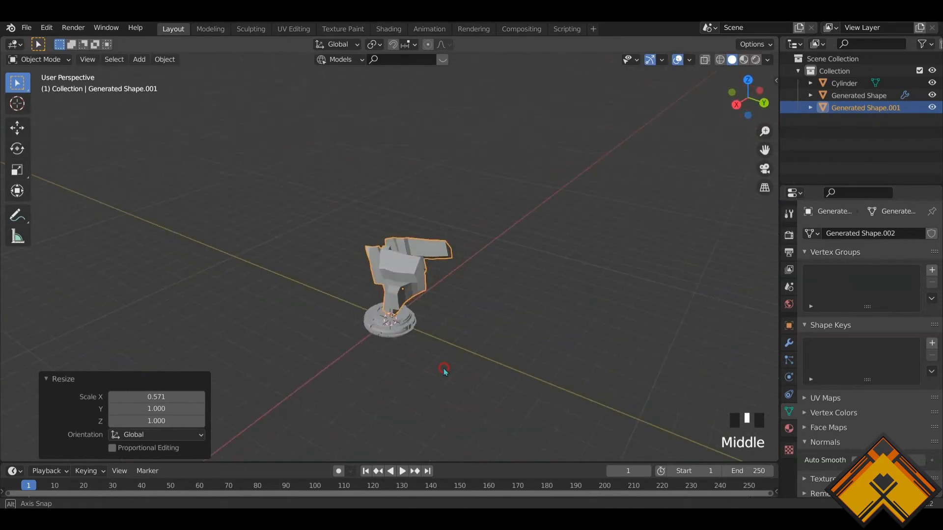
pyautogui.press('s')
pyautogui.press('y')
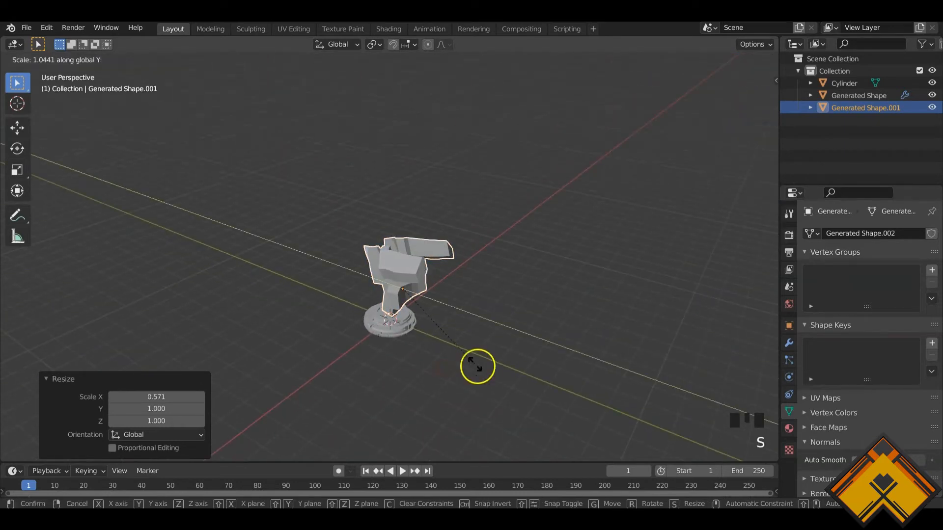
pyautogui.click(485, 370)
pyautogui.moveTo(484, 370); pyautogui.dragTo(644, 341, button='middle')
pyautogui.scroll(5, 368, 344)
pyautogui.scroll(-1, 384, 338)
pyautogui.moveTo(385, 339); pyautogui.dragTo(284, 326, button='middle')
pyautogui.scroll(-4, 425, 352)
pyautogui.scroll(5, 434, 332)
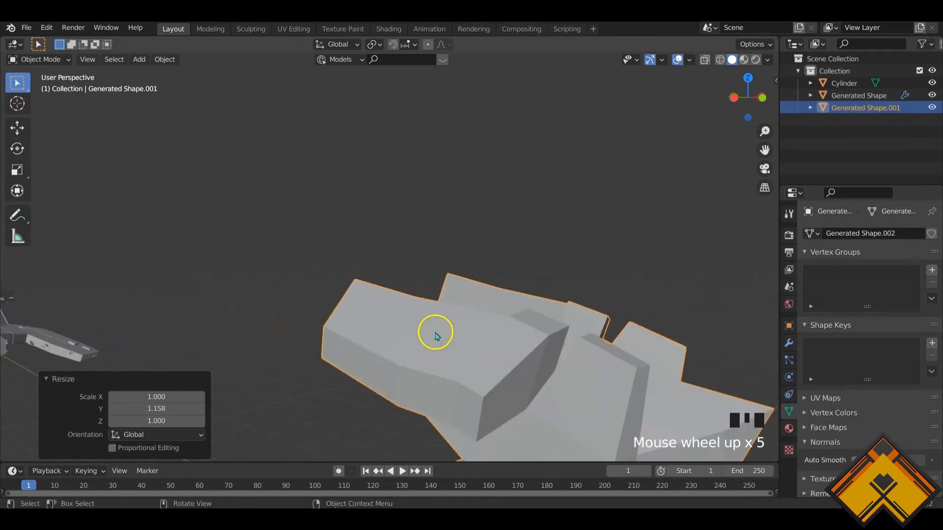
# Flatten the generated shape along Z by a scale factor of about 0.378
pyautogui.moveTo(434, 332)
pyautogui.keyDown('shift'); pyautogui.mouseDown(button='middle')
pyautogui.moveTo(436, 291)
pyautogui.moveTo(441, 328)
pyautogui.mouseUp(button='middle'); pyautogui.keyUp('shift')
pyautogui.scroll(-3, 436, 291)
pyautogui.press('s')
pyautogui.press('z')
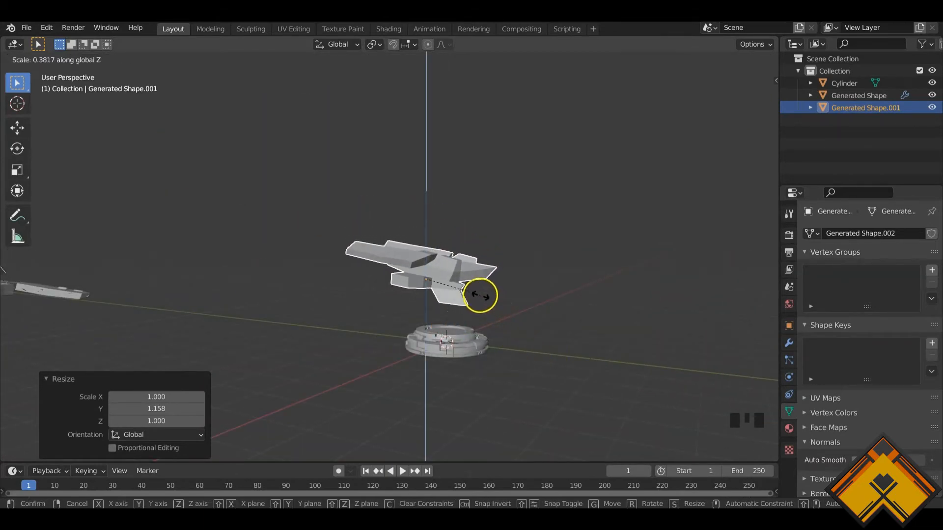
pyautogui.click(479, 295)
# Lower the flattened shape about 0.72 m along Z towards the round base
pyautogui.moveTo(378, 322); pyautogui.dragTo(621, 365, button='middle')
pyautogui.scroll(3, 465, 340)
pyautogui.scroll(2, 446, 404)
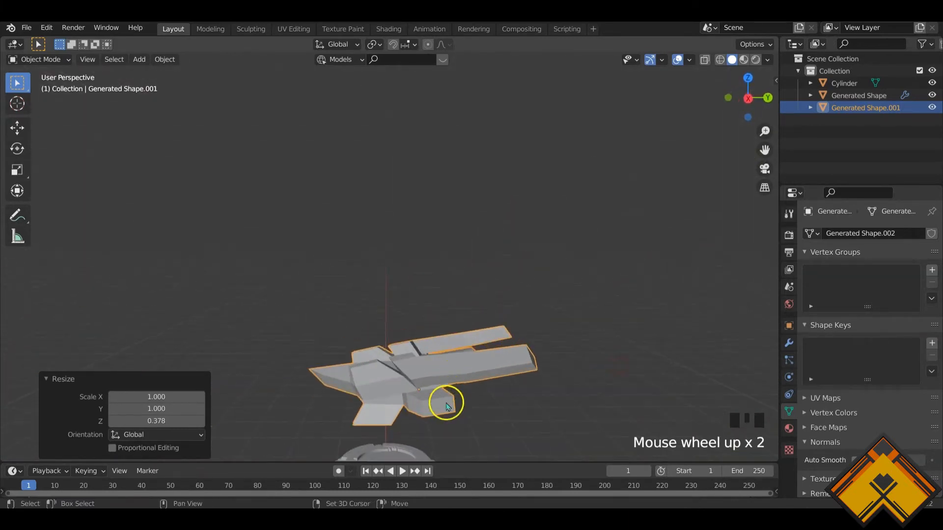
pyautogui.keyDown('shift'); pyautogui.moveTo(446, 404); pyautogui.dragTo(467, 294, button='middle'); pyautogui.keyUp('shift')
pyautogui.press('g')
pyautogui.press('z')
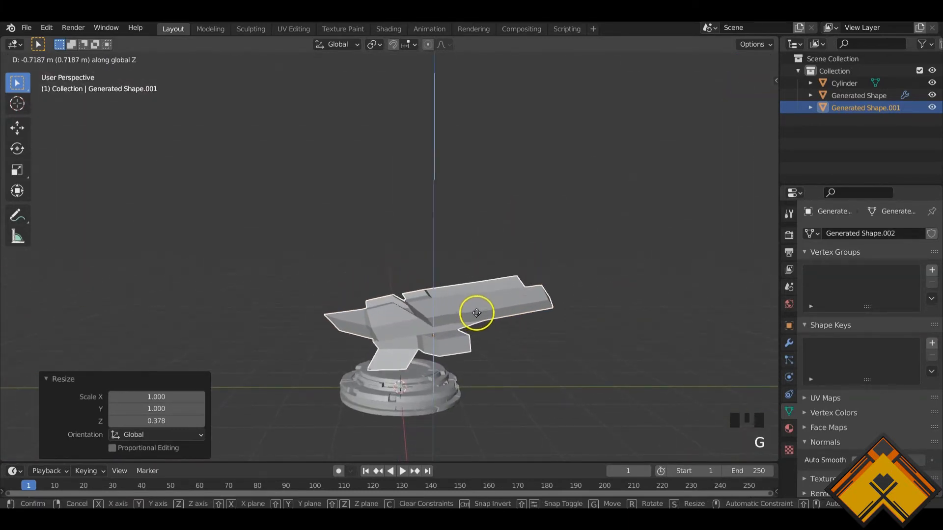
pyautogui.click(476, 312)
# Rotate the flattened shape about -4.66° around X in the side view, levelling its underside with the base
pyautogui.keyDown('shift'); pyautogui.moveTo(400, 358); pyautogui.dragTo(400, 347, button='middle'); pyautogui.keyUp('shift')
pyautogui.press('KP_1')
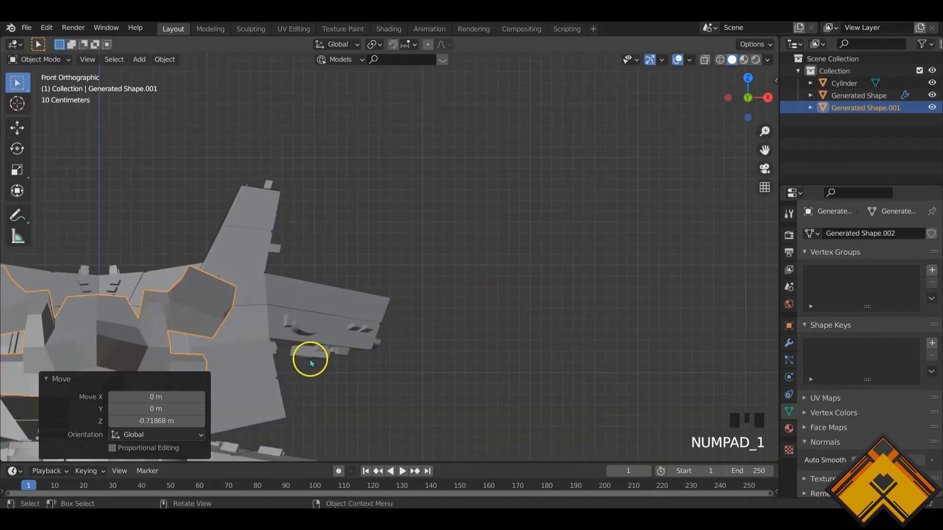
pyautogui.keyDown('shift'); pyautogui.moveTo(182, 361); pyautogui.dragTo(470, 295, button='middle'); pyautogui.keyUp('shift')
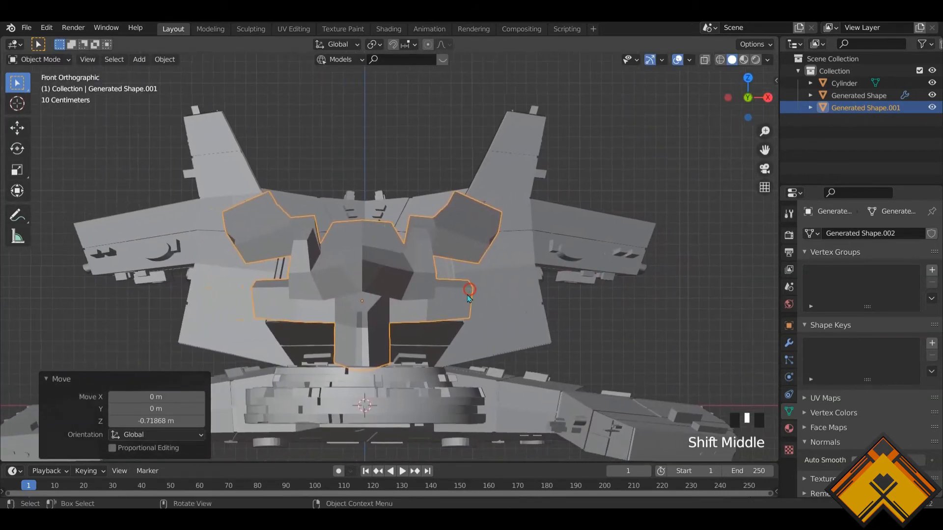
pyautogui.press('KP_3')
pyautogui.press('r')
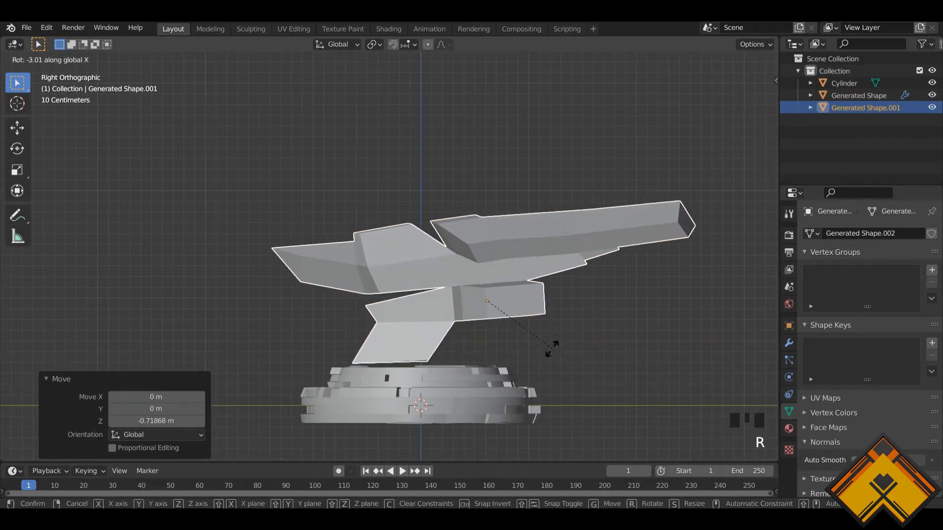
pyautogui.click(516, 432)
# Shift the shape about 0.25 m along Y and lower it about 0.077 m along Z onto the round base
pyautogui.press('g')
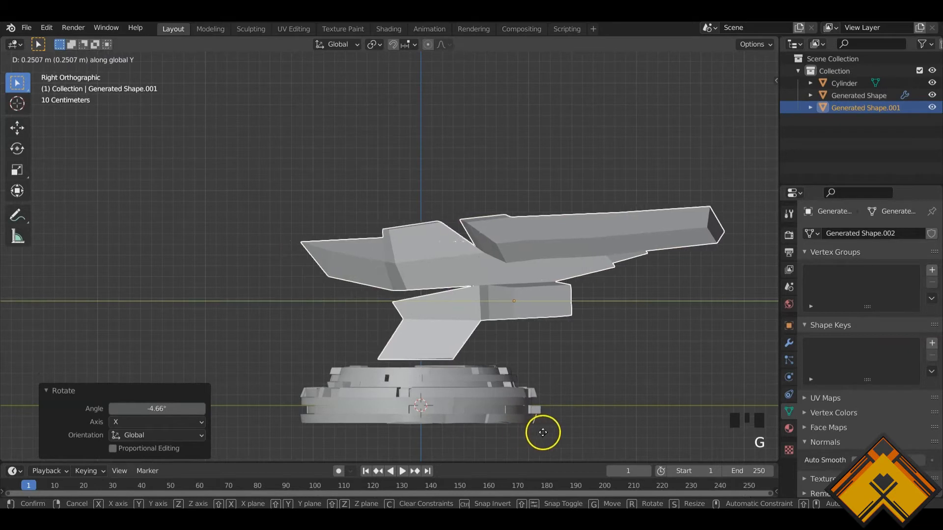
pyautogui.click(542, 433)
pyautogui.press('g')
pyautogui.press('z')
pyautogui.click(542, 440)
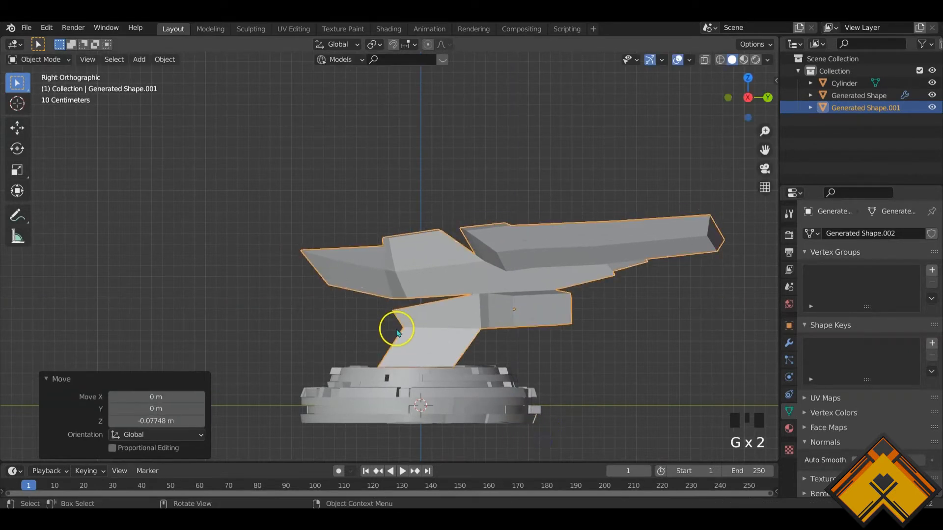
# Subdivide all faces of the generated shape with one cut
pyautogui.moveTo(397, 332); pyautogui.dragTo(348, 339, button='middle')
pyautogui.scroll(-2, 361, 323)
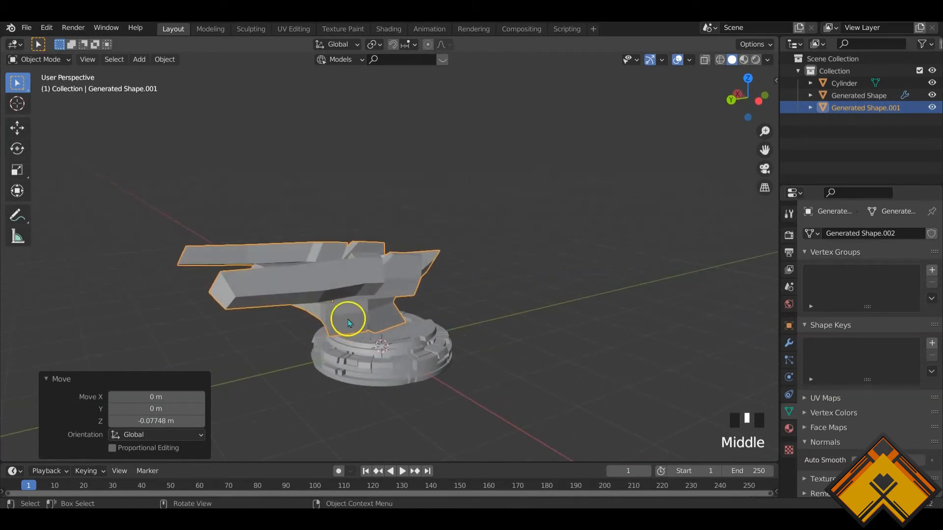
pyautogui.press('Tab')
pyautogui.scroll(1, 344, 317)
pyautogui.press('a')
pyautogui.moveTo(343, 316); pyautogui.dragTo(368, 285, button='middle')
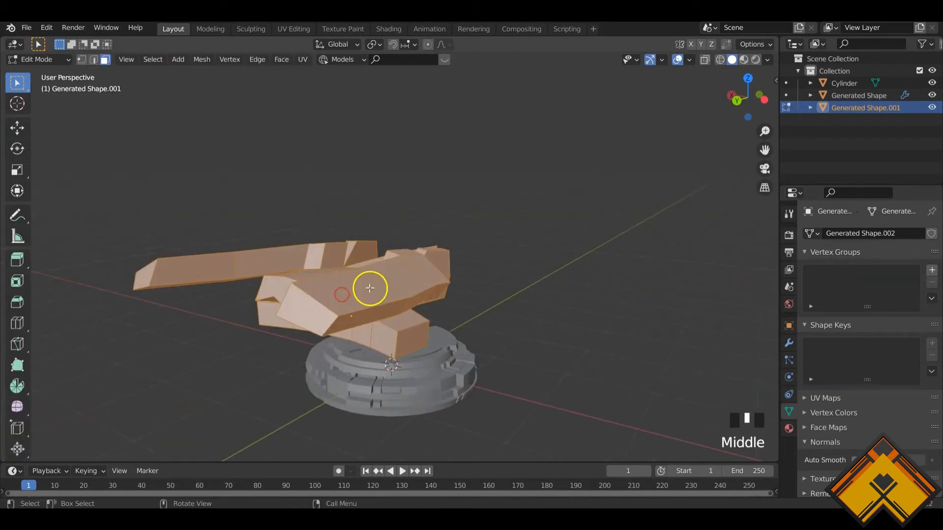
pyautogui.rightClick(330, 269)
pyautogui.click(335, 274)
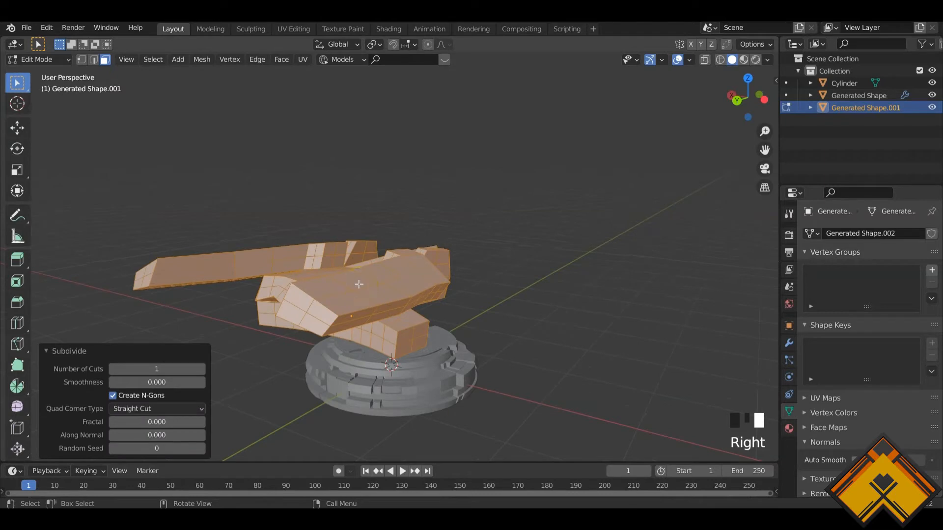
# Select the end faces of both arms and of the centre block, and inset them about 0.048 m
pyautogui.press('Tab')
pyautogui.moveTo(358, 284); pyautogui.dragTo(247, 292, button='middle')
pyautogui.press('Tab')
pyautogui.click(268, 299)
pyautogui.keyDown('shift'); pyautogui.click(286, 291); pyautogui.keyUp('shift')
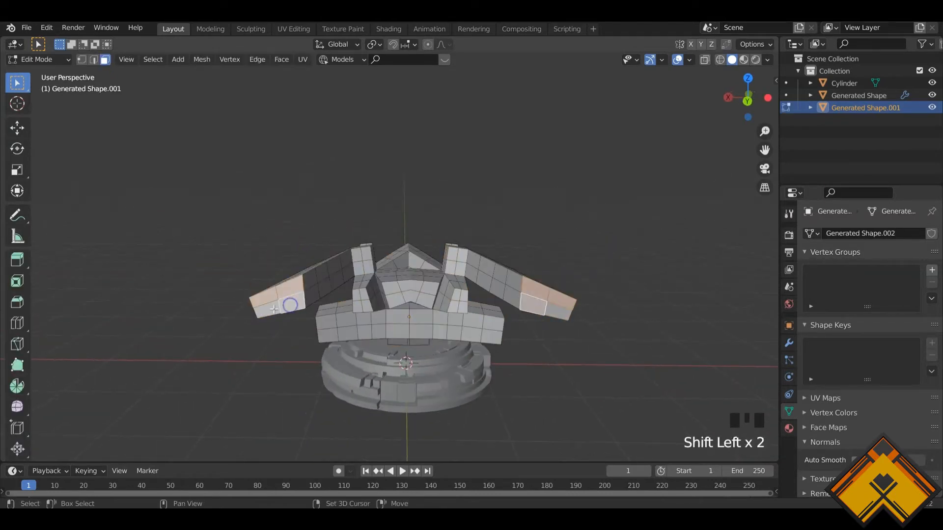
pyautogui.moveTo(396, 322); pyautogui.dragTo(370, 346, button='middle')
pyautogui.scroll(2, 374, 344)
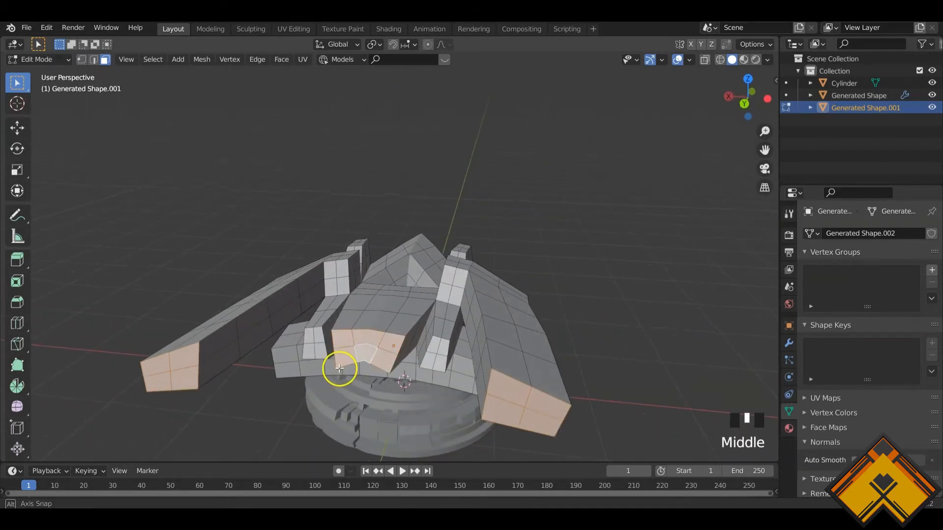
pyautogui.moveTo(339, 368)
pyautogui.mouseDown(button='middle')
pyautogui.moveTo(354, 363)
pyautogui.moveTo(330, 378)
pyautogui.moveTo(301, 370)
pyautogui.moveTo(333, 353)
pyautogui.mouseUp(button='middle')
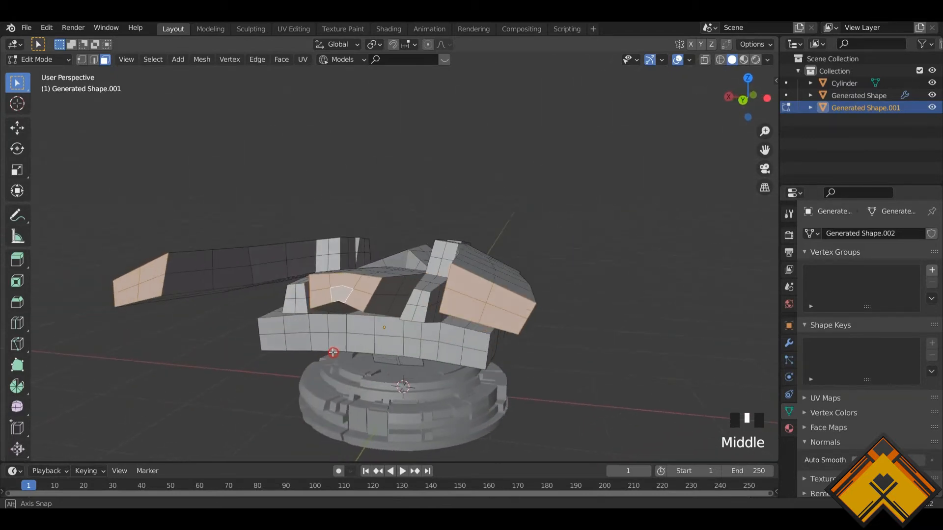
pyautogui.press('i')
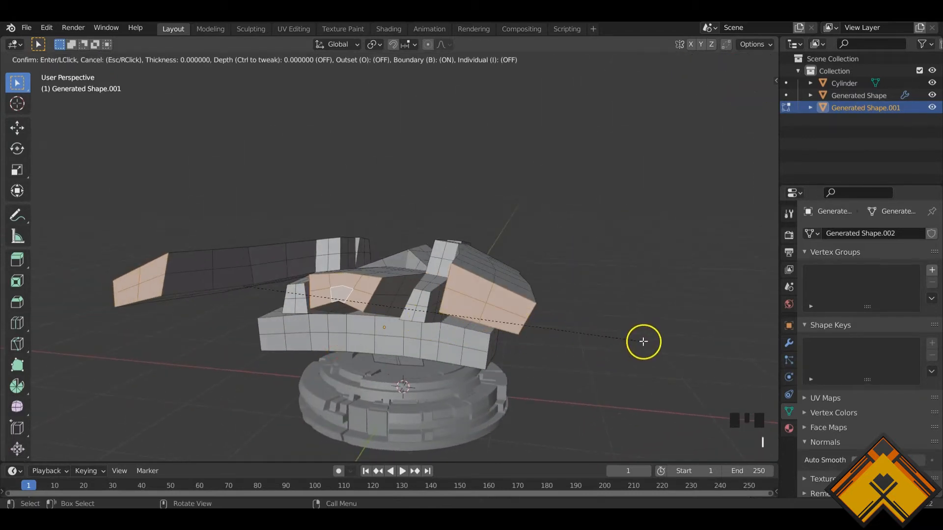
pyautogui.click(585, 337)
# Extrude the inset end faces inward to form recesses, and return to Object Mode
pyautogui.press('e')
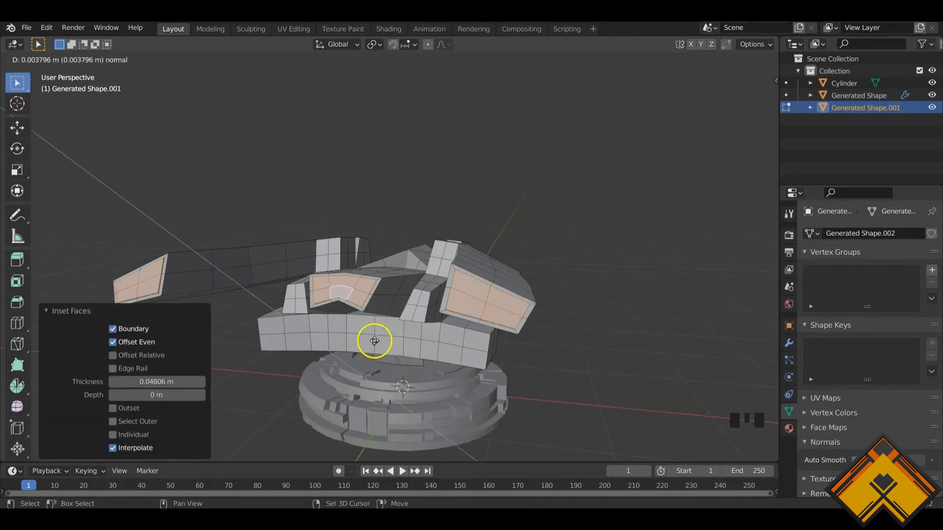
pyautogui.click(402, 352)
pyautogui.press('Tab')
pyautogui.moveTo(362, 343); pyautogui.dragTo(419, 342, button='middle')
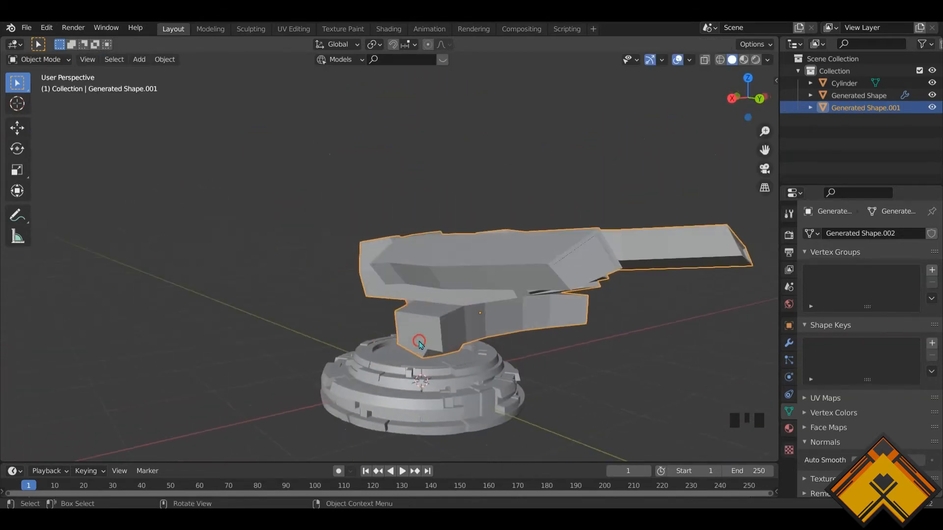
# Try generating plates and greebles on the recessed shape in Object Mode, and undo the operation
pyautogui.press('F3')
pyautogui.press('Return')
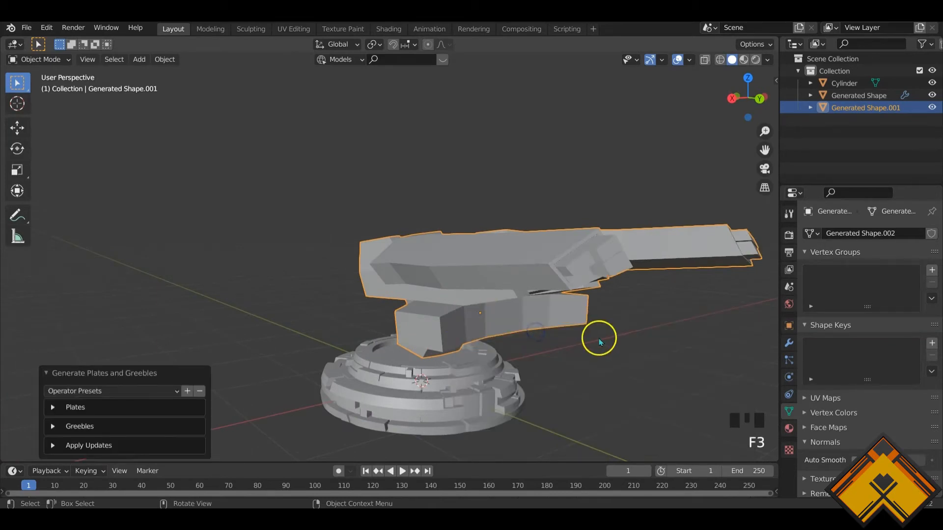
pyautogui.moveTo(599, 338); pyautogui.dragTo(557, 352, button='middle')
pyautogui.hotkey('ctrl', 'z')
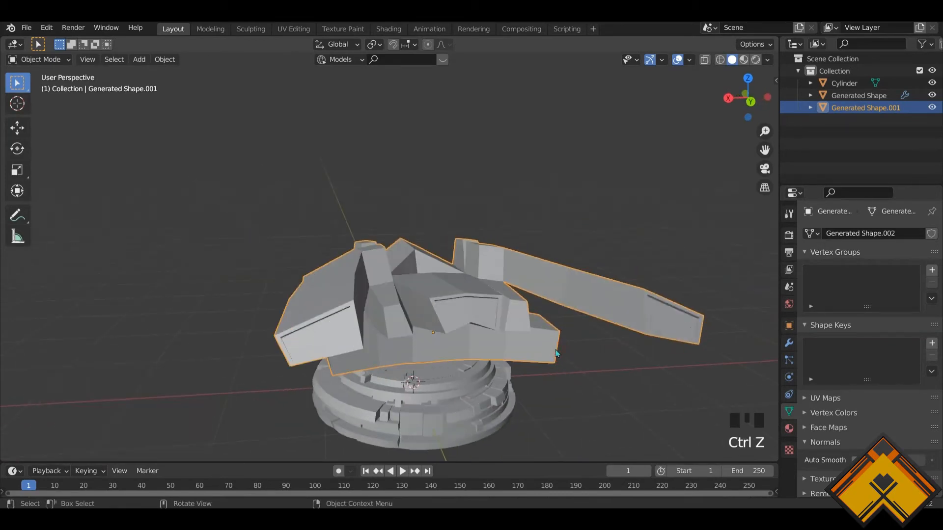
# Select all faces of the turret top except the recessed faces and surrounding rim at the near arm's end
pyautogui.press('Tab')
pyautogui.press('a')
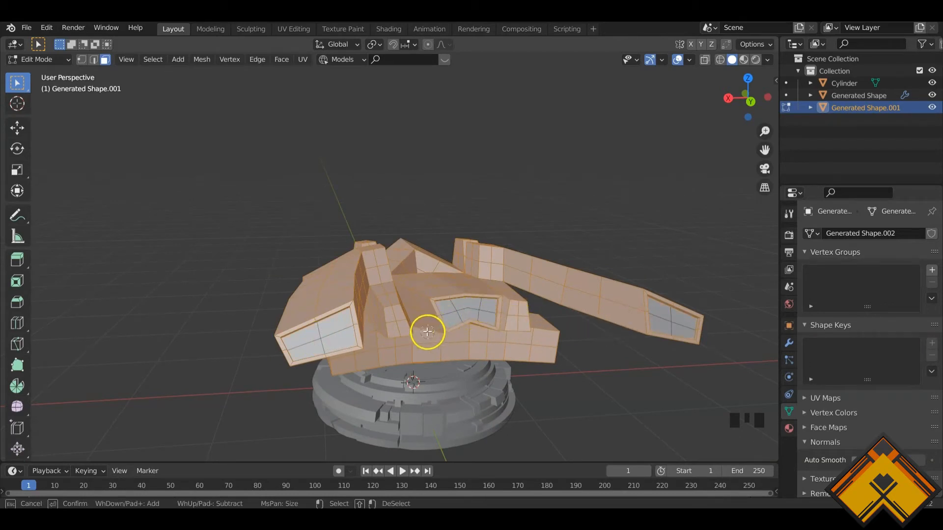
pyautogui.scroll(3, 336, 330)
pyautogui.keyDown('shift'); pyautogui.moveTo(337, 330); pyautogui.dragTo(359, 308, button='middle'); pyautogui.keyUp('shift')
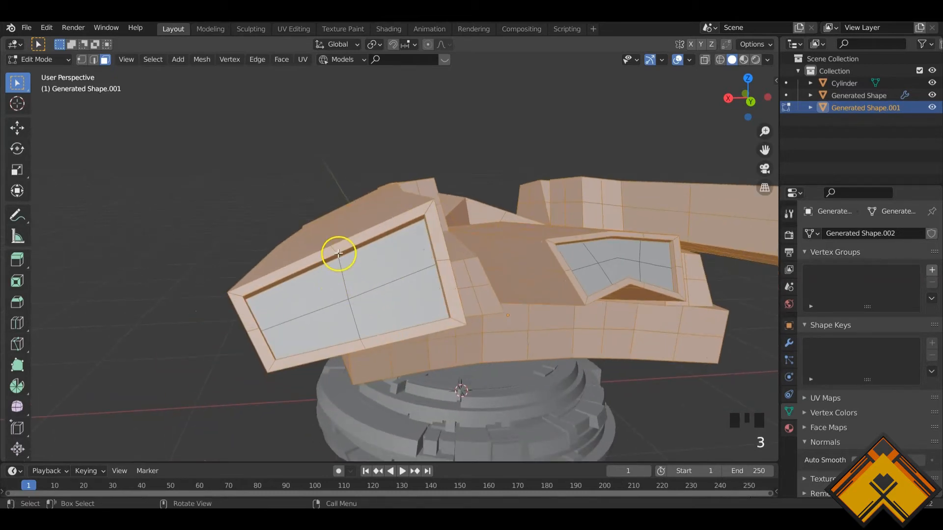
pyautogui.keyDown('alt'); pyautogui.click(335, 252); pyautogui.keyUp('alt')
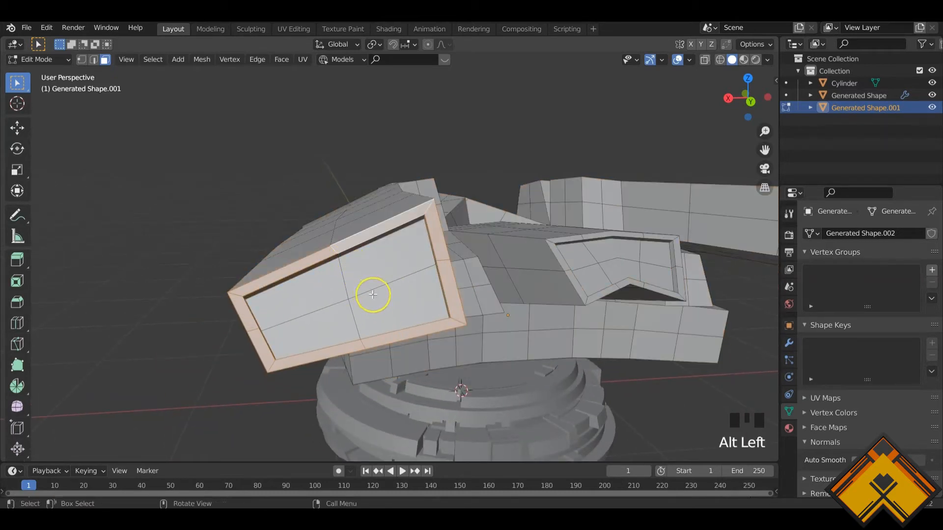
pyautogui.press('a')
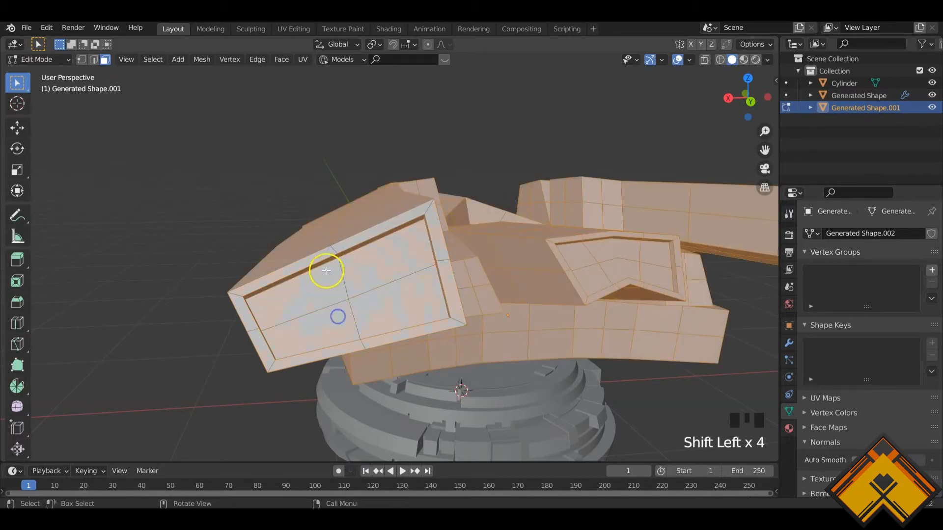
pyautogui.keyDown('alt'); pyautogui.keyDown('shift'); pyautogui.click(338, 256); pyautogui.keyUp('shift'); pyautogui.keyUp('alt')
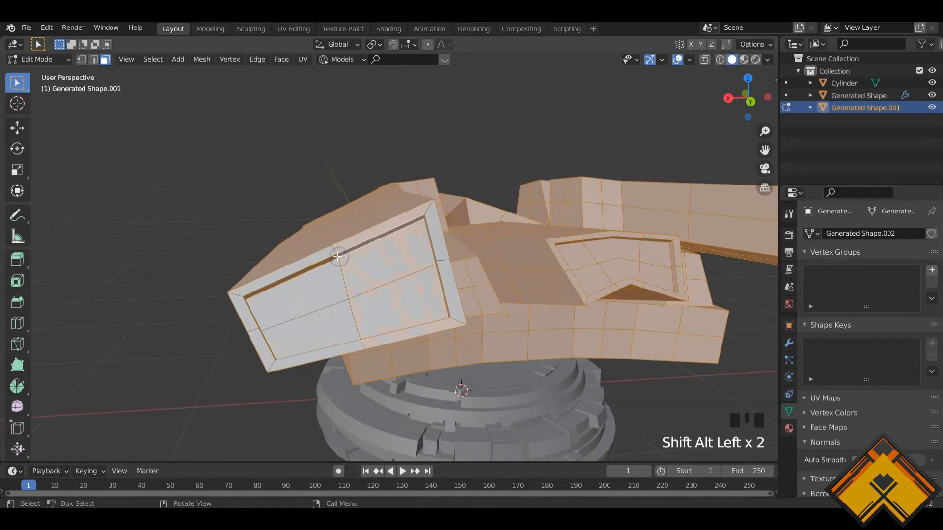
pyautogui.scroll(2, 338, 255)
pyautogui.scroll(-1, 302, 266)
pyautogui.keyDown('alt'); pyautogui.keyDown('shift'); pyautogui.click(255, 253); pyautogui.keyUp('shift'); pyautogui.keyUp('alt')
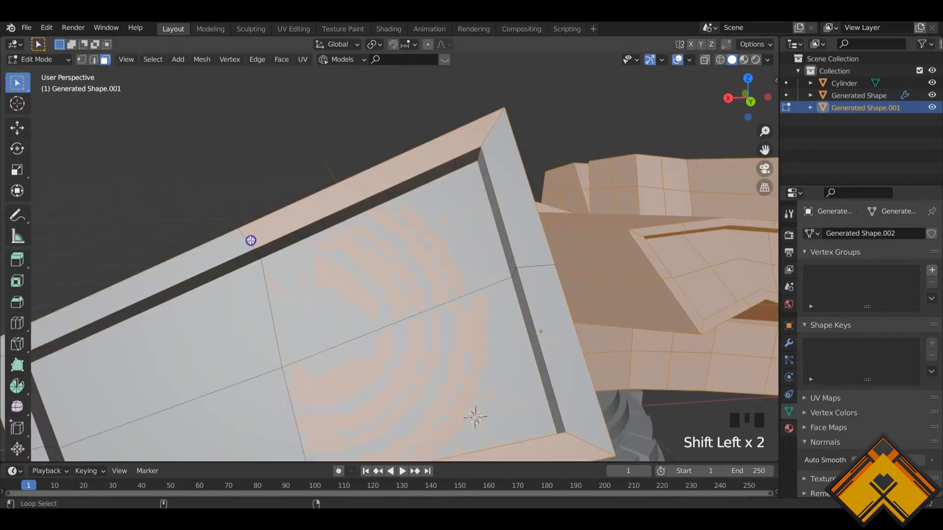
# Exclude the recessed faces and rim at the centre block's end from the face selection
pyautogui.scroll(-2, 341, 292)
pyautogui.keyDown('shift'); pyautogui.moveTo(381, 330); pyautogui.dragTo(253, 277, button='middle'); pyautogui.keyUp('shift')
pyautogui.scroll(3, 363, 312)
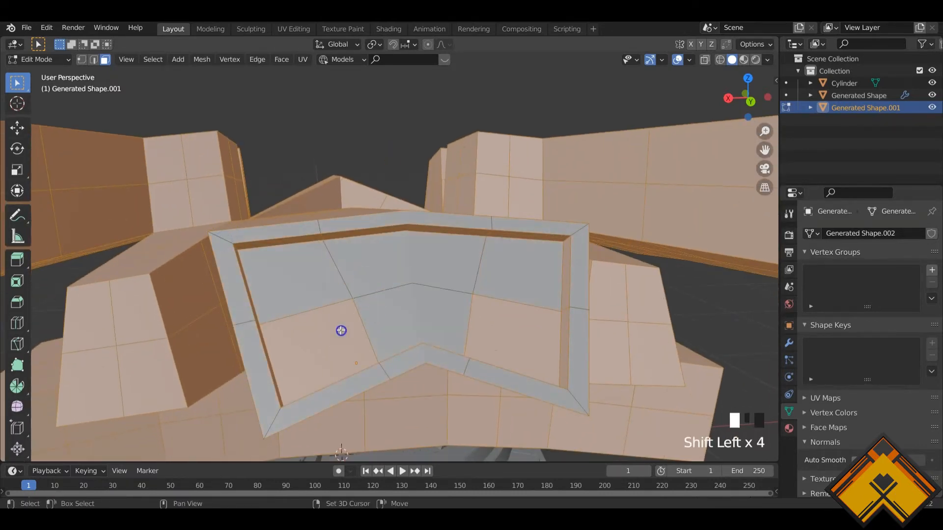
pyautogui.scroll(4, 533, 264)
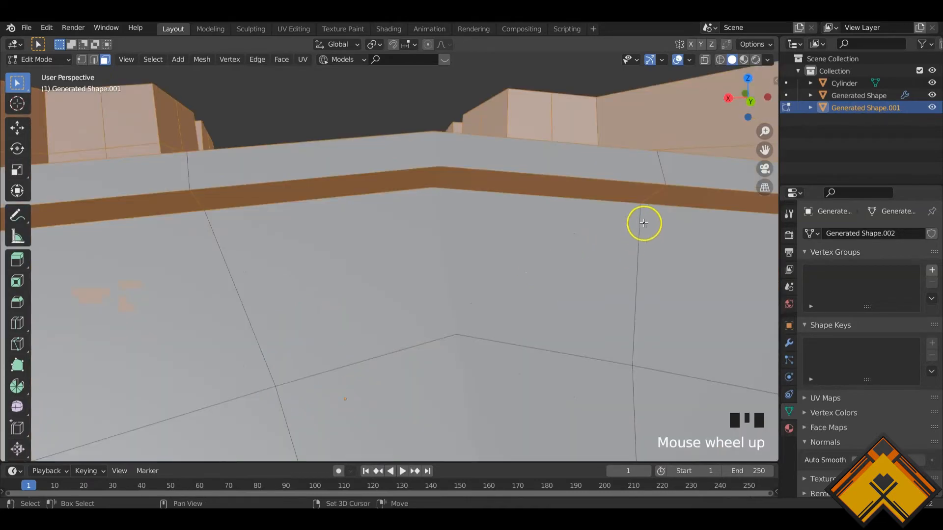
pyautogui.keyDown('alt'); pyautogui.keyDown('shift'); pyautogui.click(645, 196); pyautogui.keyUp('shift'); pyautogui.keyUp('alt')
pyautogui.scroll(-2, 552, 311)
pyautogui.moveTo(551, 311); pyautogui.dragTo(396, 301, button='middle')
pyautogui.scroll(-2, 451, 341)
pyautogui.scroll(-2, 455, 346)
# Try generating plates and greebles on the turret top in Object Mode, with the plating pattern amount set to 100
pyautogui.press('Tab')
pyautogui.press('F3')
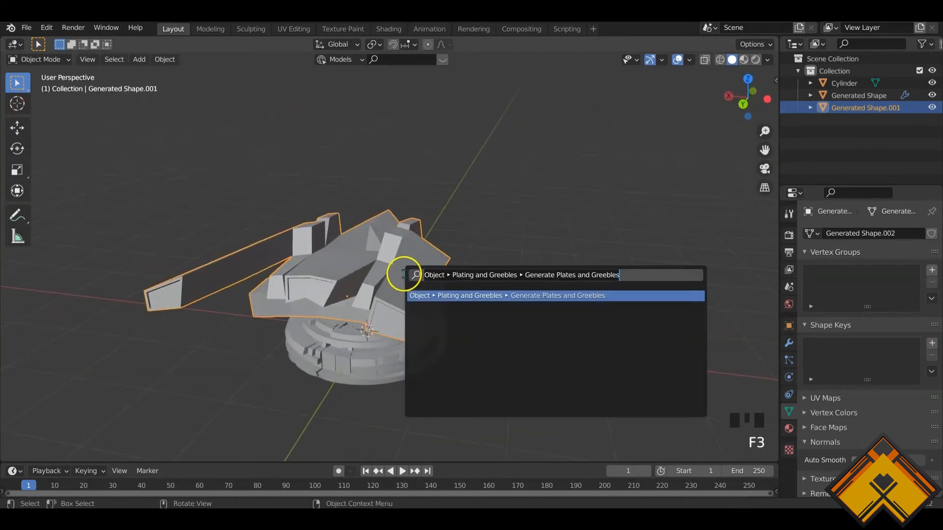
pyautogui.click(495, 295)
pyautogui.moveTo(371, 349); pyautogui.dragTo(538, 318, button='middle')
pyautogui.scroll(1, 475, 298)
pyautogui.click(53, 407)
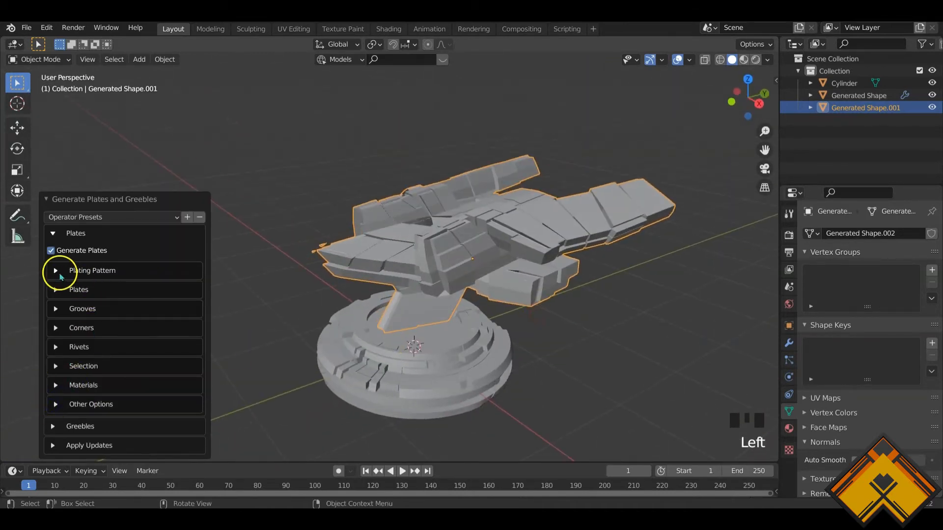
pyautogui.click(58, 273)
pyautogui.click(132, 244)
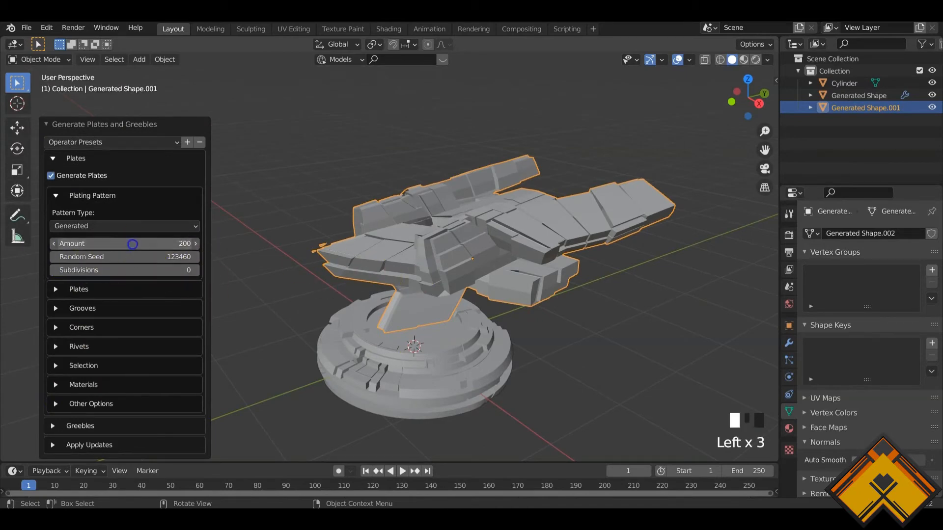
pyautogui.press('Return')
# Undo the plating, the selection changes, and the recesses and insets on the end faces of the turret top
pyautogui.moveTo(454, 281); pyautogui.dragTo(556, 305, button='middle')
pyautogui.moveTo(353, 290); pyautogui.dragTo(482, 256, button='middle')
pyautogui.scroll(-2, 273, 264)
pyautogui.moveTo(274, 263); pyautogui.dragTo(418, 350, button='middle')
pyautogui.scroll(2, 366, 324)
pyautogui.scroll(-2, 413, 328)
pyautogui.click(277, 317)
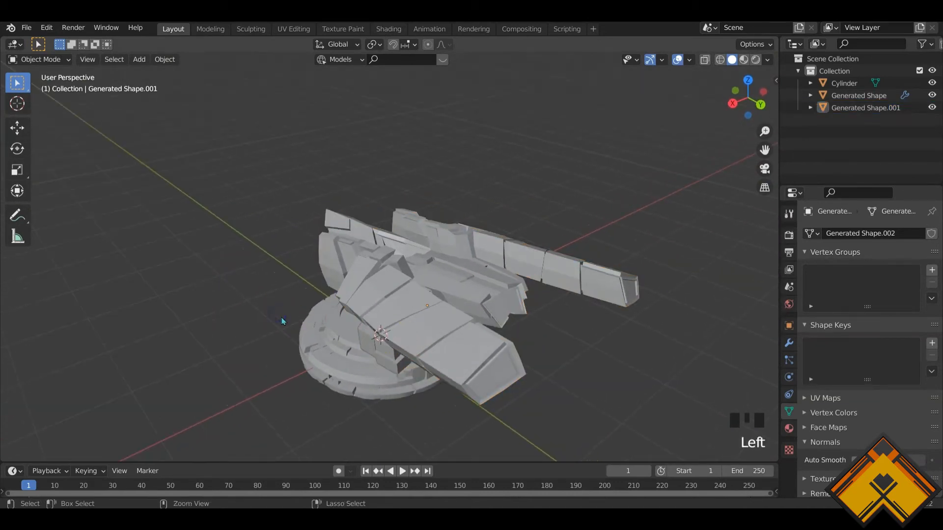
pyautogui.hotkey('ctrl', 'z')
pyautogui.hotkey('ctrl', 'z')
pyautogui.hotkey('ctrl', 'z')
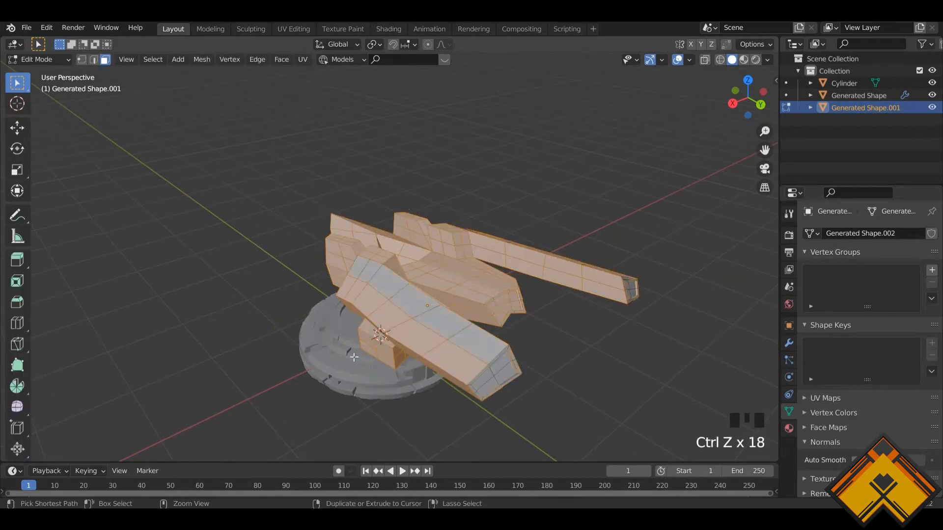
pyautogui.hotkey('ctrl', 'z')
pyautogui.hotkey('ctrl', 'z')
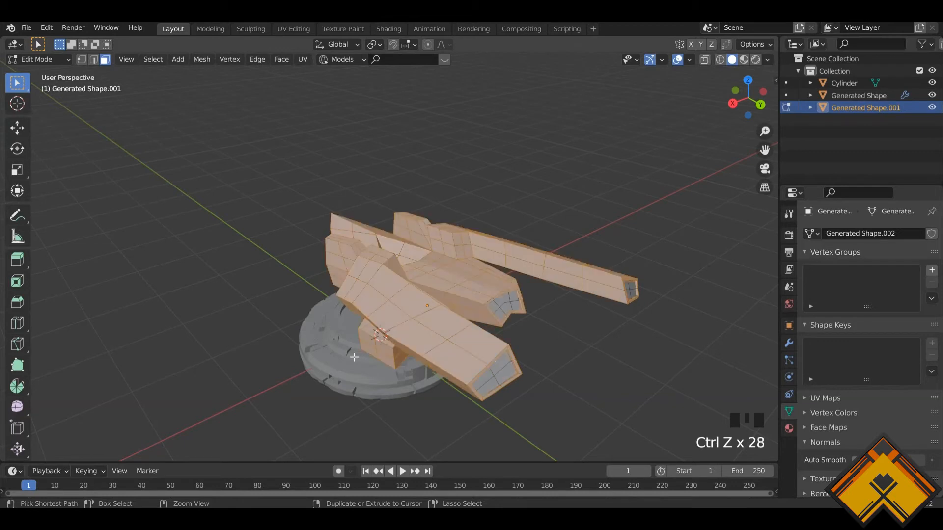
pyautogui.hotkey('ctrl', 'z')
pyautogui.hotkey('ctrl', 'z')
pyautogui.hotkey('ctrl', 'z')
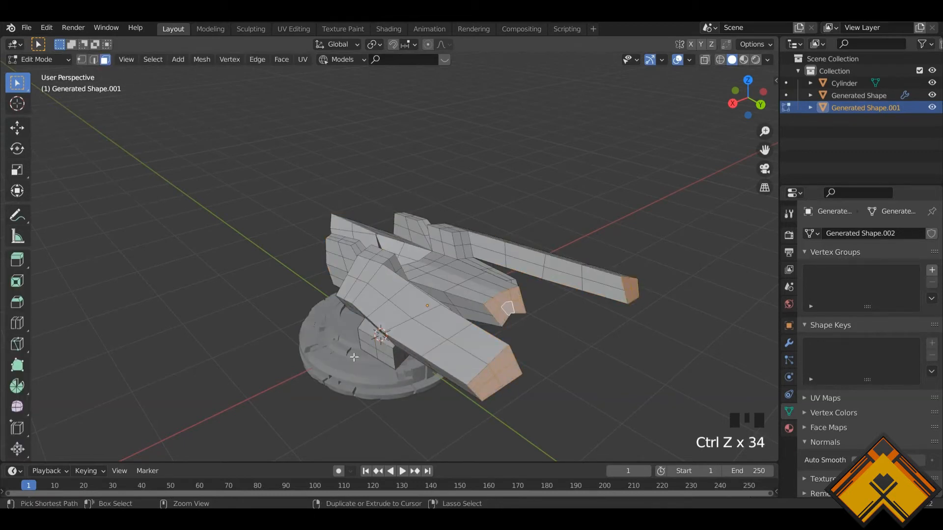
# Select all faces of the turret top and generate plates and greebles on it in Object Mode
pyautogui.press('Tab')
pyautogui.press('Tab')
pyautogui.press('a')
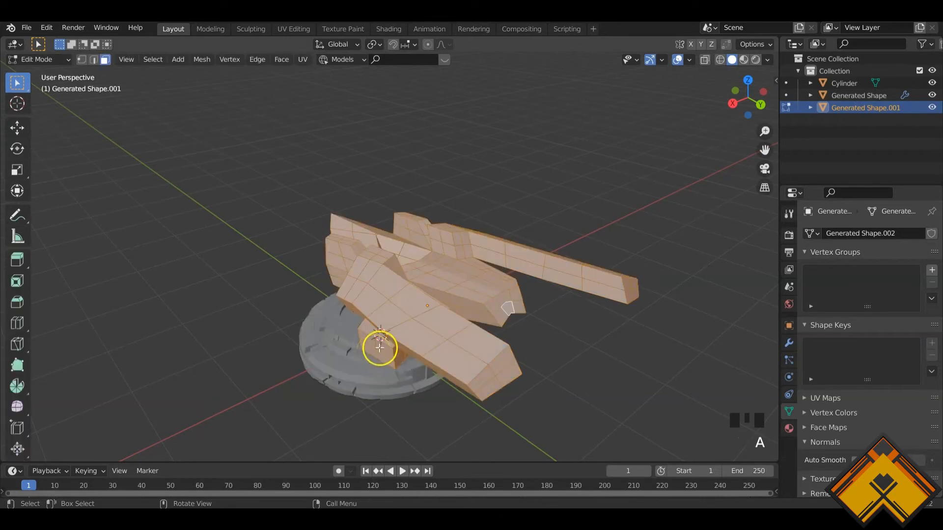
pyautogui.press('Tab')
pyautogui.press('F3')
pyautogui.click(486, 365)
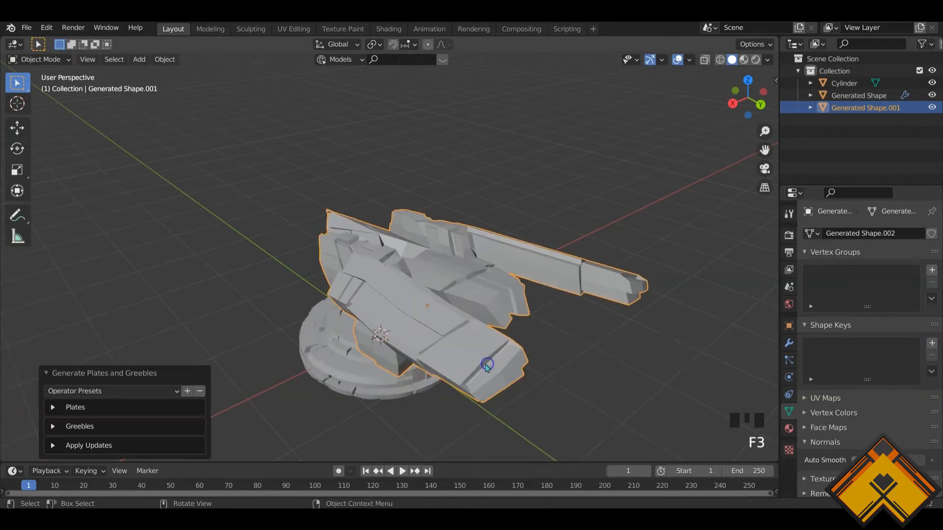
# Set the plating pattern amount to 200 for the turret top
pyautogui.moveTo(545, 400); pyautogui.dragTo(204, 341, button='middle')
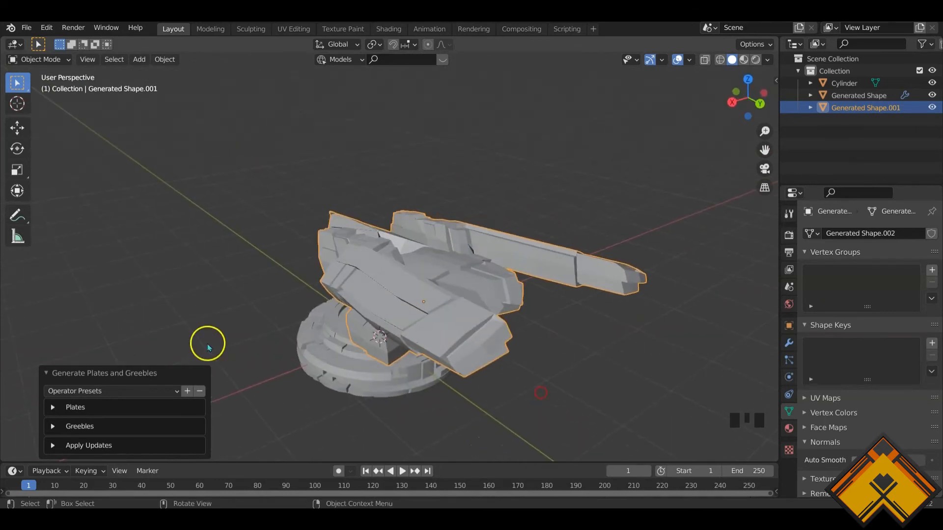
pyautogui.click(53, 407)
pyautogui.click(71, 271)
pyautogui.click(161, 245)
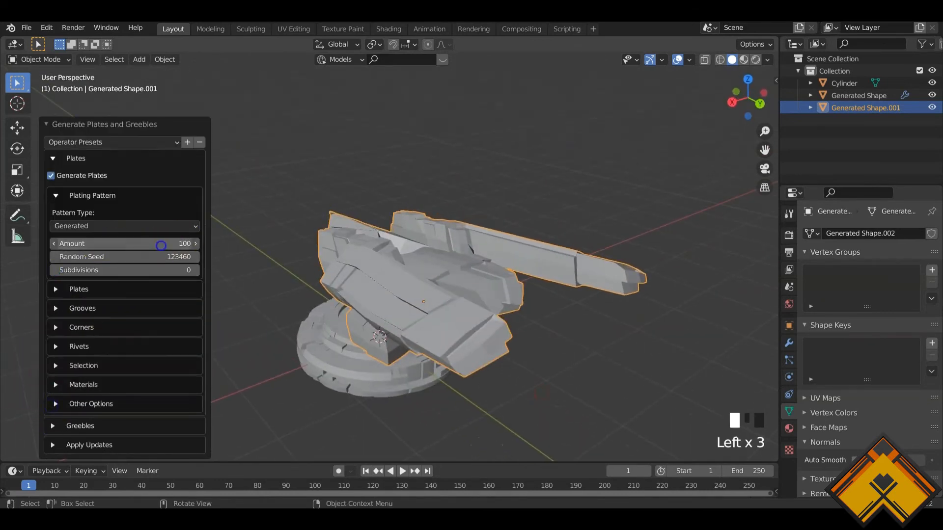
pyautogui.press('Return')
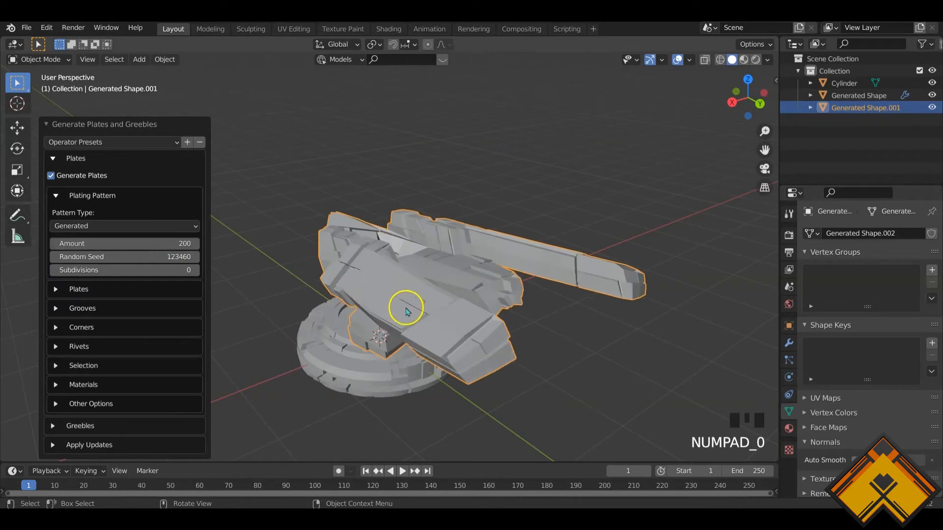
# Set the plating pattern's random seed to 123462 and check the turret top from several sides
pyautogui.scroll(1, 406, 338)
pyautogui.moveTo(407, 340); pyautogui.dragTo(356, 329, button='middle')
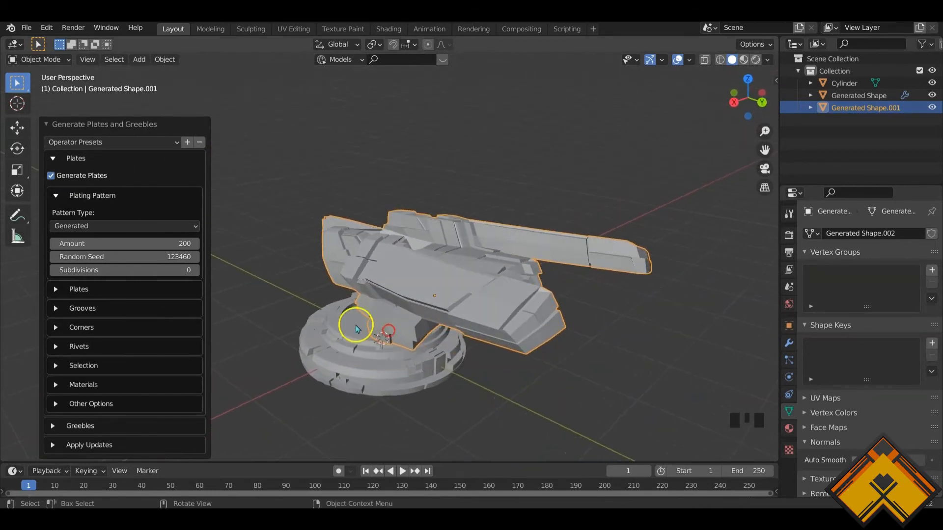
pyautogui.click(196, 257)
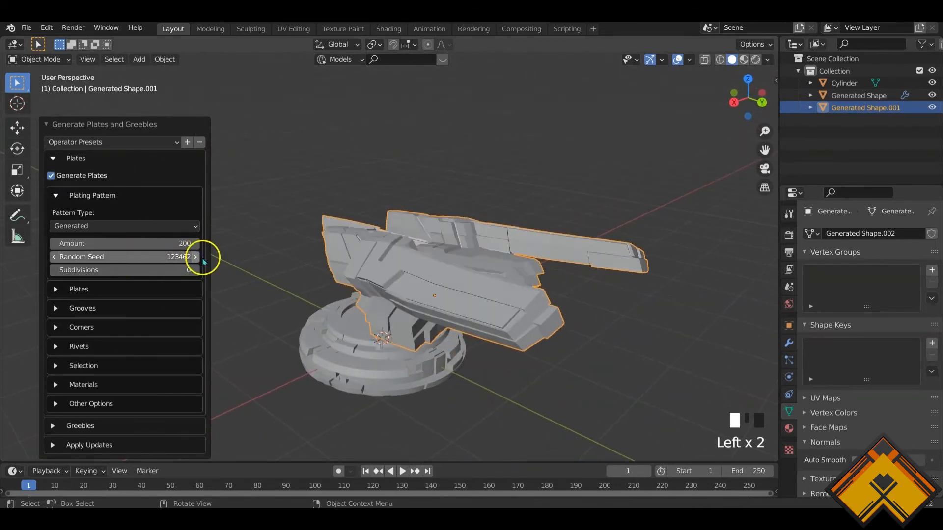
pyautogui.moveTo(393, 304); pyautogui.dragTo(185, 286, button='middle')
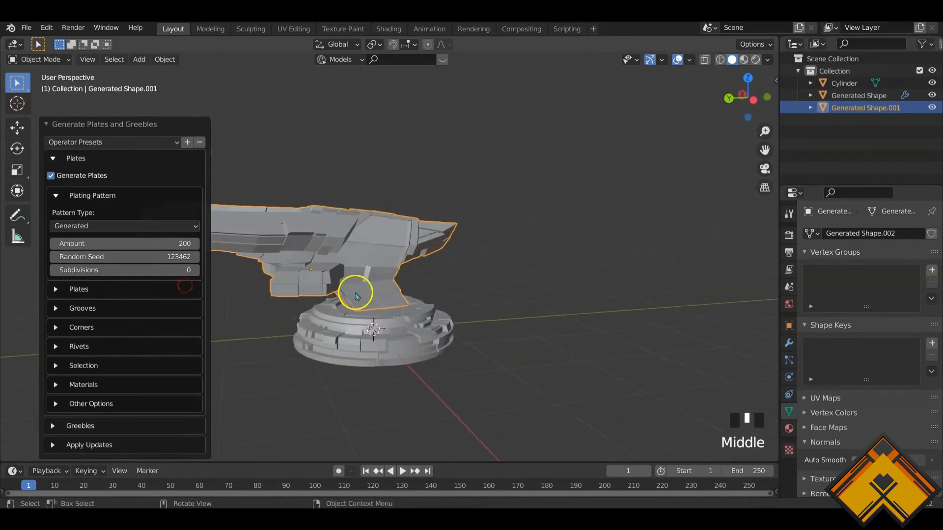
pyautogui.keyDown('shift'); pyautogui.moveTo(355, 292); pyautogui.dragTo(460, 288, button='middle'); pyautogui.keyUp('shift')
pyautogui.scroll(1, 459, 280)
pyautogui.moveTo(373, 275); pyautogui.dragTo(319, 255, button='middle')
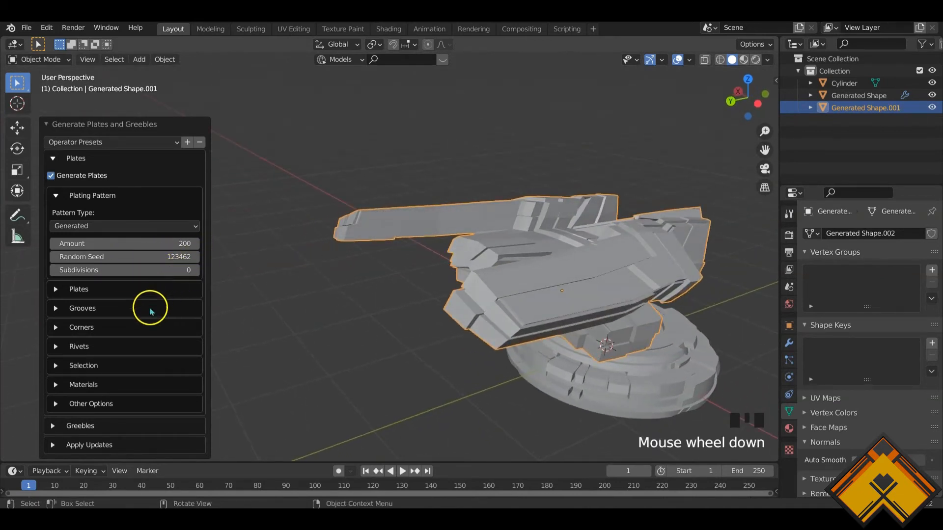
# Apply the generated greebles to the plates of the turret top
pyautogui.click(49, 431)
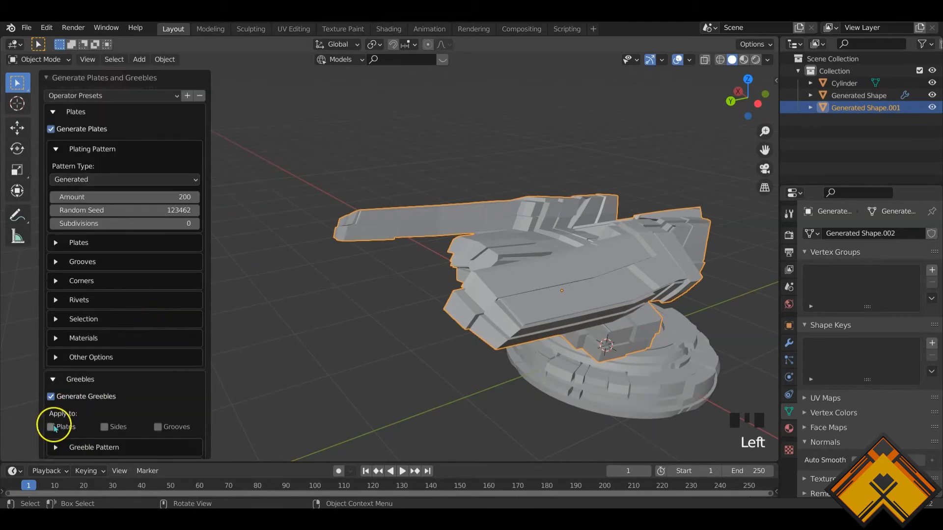
pyautogui.moveTo(385, 298); pyautogui.dragTo(608, 278, button='middle')
pyautogui.scroll(5, 421, 278)
pyautogui.moveTo(470, 284); pyautogui.dragTo(538, 330, button='middle')
pyautogui.scroll(-2, 337, 256)
pyautogui.scroll(-2, 475, 246)
pyautogui.scroll(-2, 490, 271)
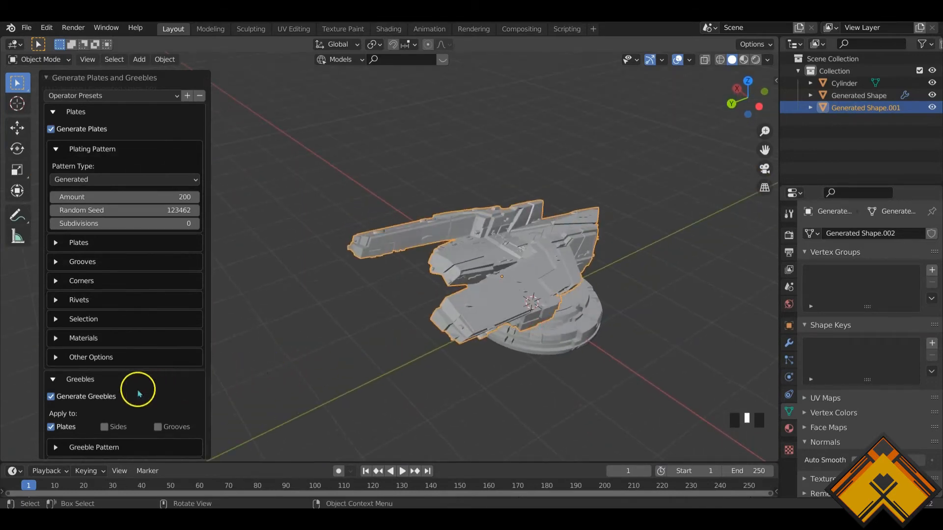
# Try different greeble random seeds, settle on 123457, and deselect the turret top
pyautogui.scroll(-4, 132, 402)
pyautogui.click(56, 371)
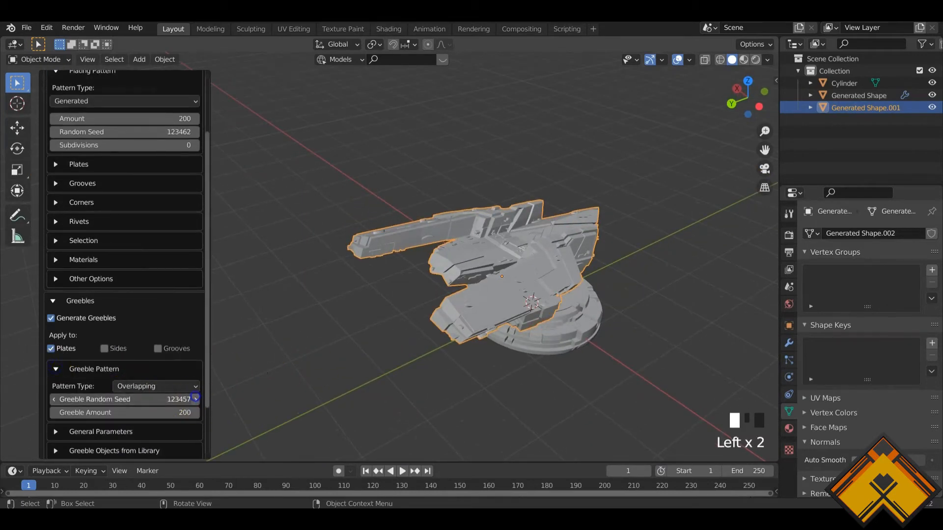
pyautogui.scroll(2, 435, 316)
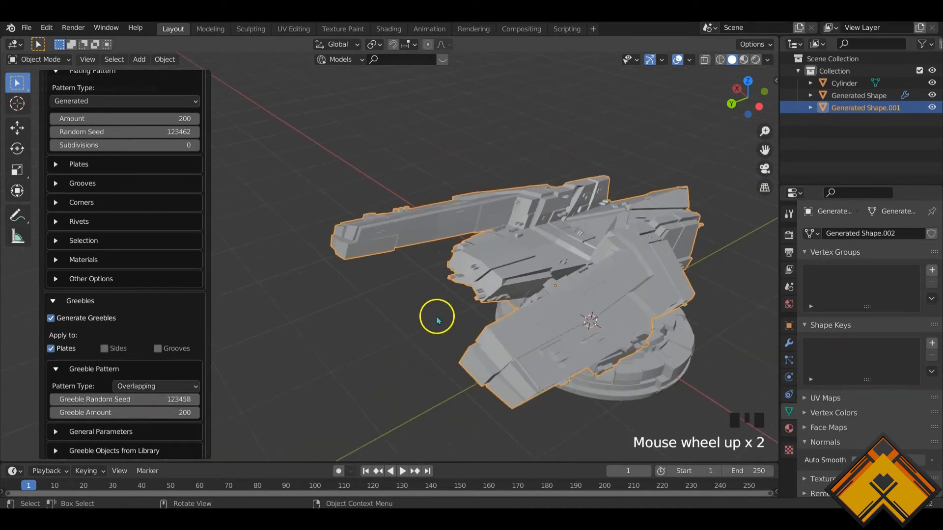
pyautogui.moveTo(436, 316); pyautogui.dragTo(280, 368, button='middle')
pyautogui.click(196, 400)
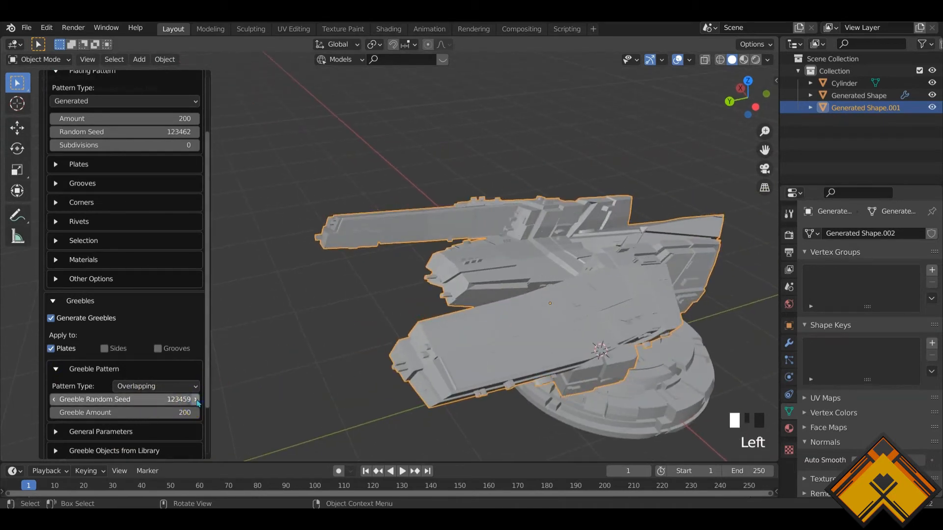
pyautogui.click(54, 400)
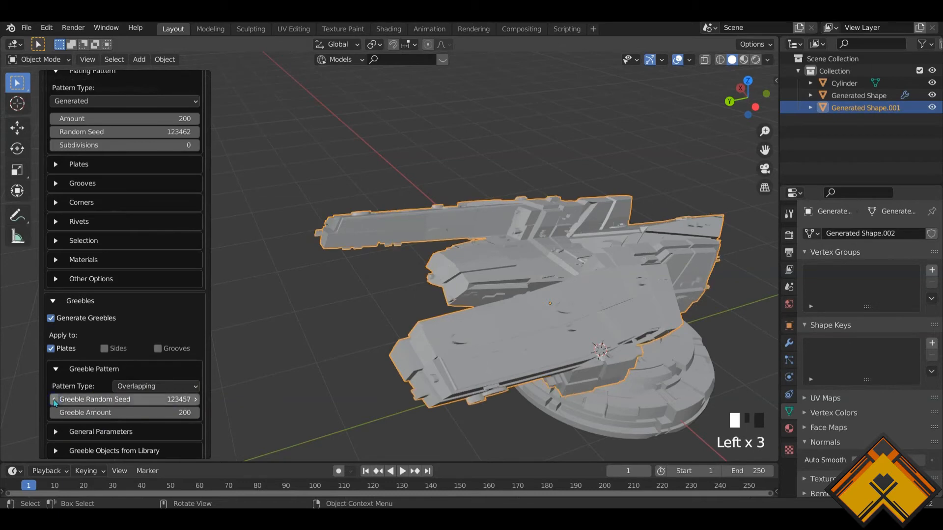
pyautogui.moveTo(337, 315); pyautogui.dragTo(388, 306, button='middle')
pyautogui.moveTo(446, 313); pyautogui.dragTo(340, 308, button='middle')
pyautogui.click(314, 397)
# Select the spaceship and scale it up uniformly to about 2.4 times its size
pyautogui.scroll(-3, 316, 385)
pyautogui.scroll(-3, 253, 364)
pyautogui.scroll(-4, 325, 363)
pyautogui.scroll(3, 201, 362)
pyautogui.click(157, 310)
pyautogui.scroll(3, 572, 193)
pyautogui.keyDown('shift'); pyautogui.moveTo(572, 194); pyautogui.dragTo(397, 344, button='middle'); pyautogui.keyUp('shift')
pyautogui.scroll(-4, 373, 343)
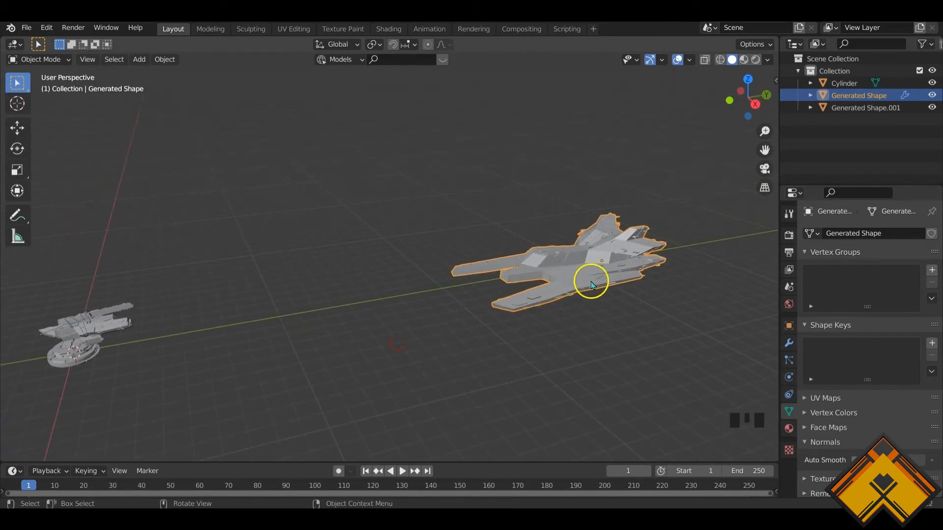
pyautogui.press('s')
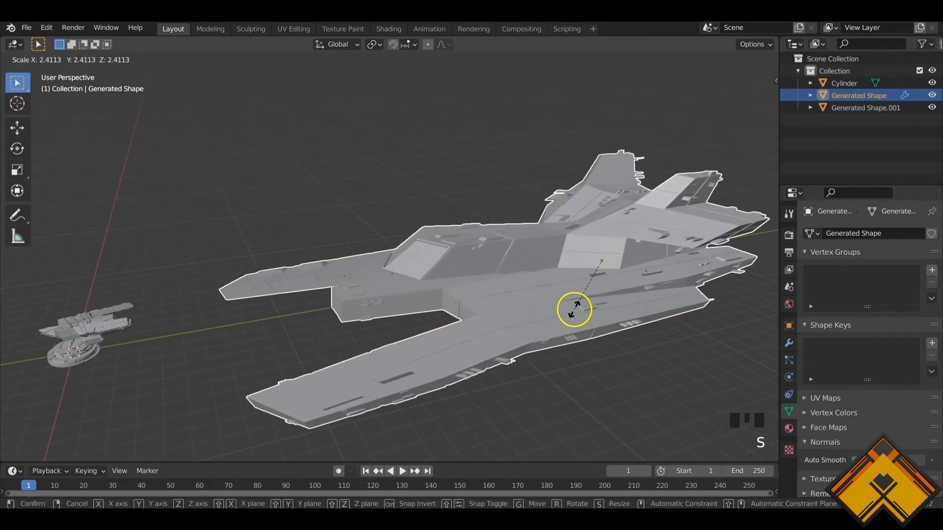
pyautogui.click(572, 312)
# Examine the enlarged spaceship and compare its size with the gun turret
pyautogui.keyDown('shift'); pyautogui.moveTo(511, 337); pyautogui.dragTo(278, 340, button='middle'); pyautogui.keyUp('shift')
pyautogui.click(332, 273)
pyautogui.scroll(-3, 278, 340)
pyautogui.moveTo(385, 331); pyautogui.dragTo(174, 348, button='middle')
pyautogui.scroll(6, 366, 312)
pyautogui.keyDown('shift'); pyautogui.moveTo(46, 373); pyautogui.dragTo(322, 346, button='middle'); pyautogui.keyUp('shift')
pyautogui.scroll(3, 176, 358)
pyautogui.scroll(1, 314, 310)
pyautogui.scroll(-3, 320, 316)
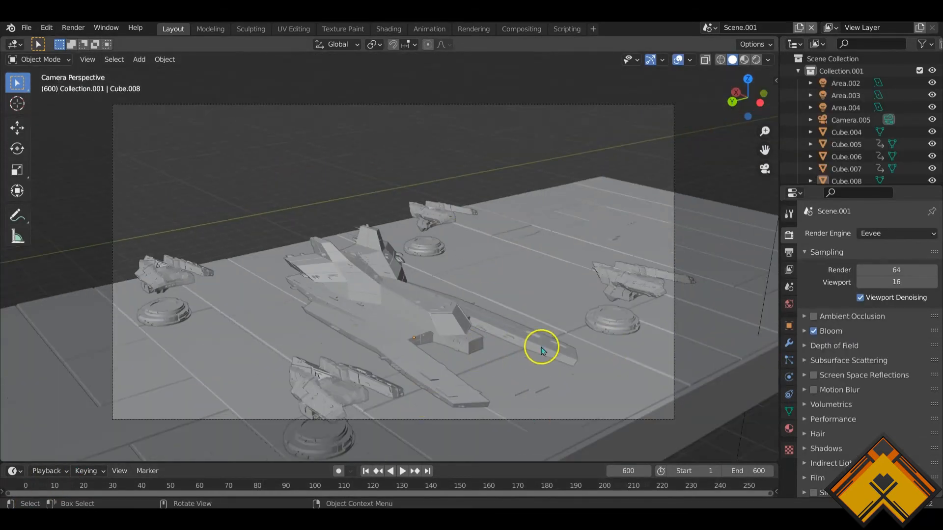
# Start the Shortcut VUr key display, switch the viewport to rendered shading and deselect the ground platform
pyautogui.click(556, 305)
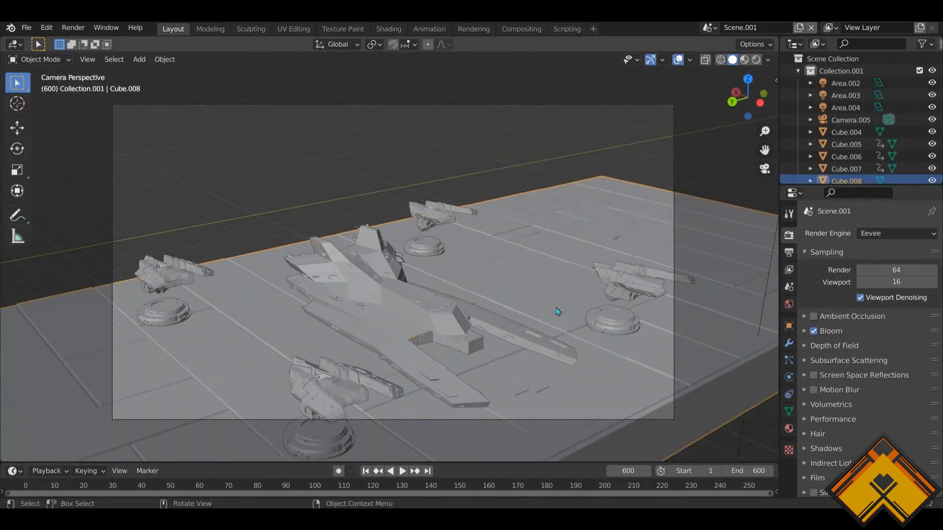
pyautogui.press('n')
pyautogui.click(770, 177)
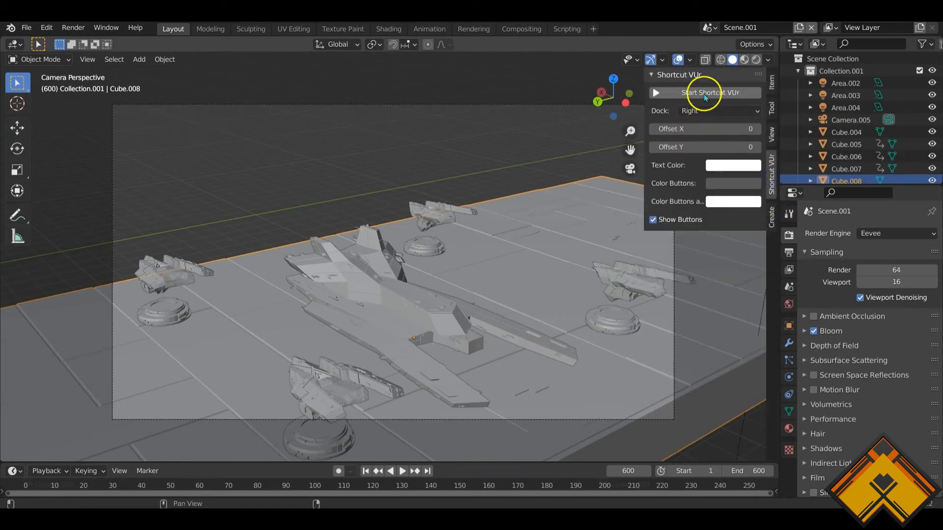
pyautogui.press('n')
pyautogui.press('z')
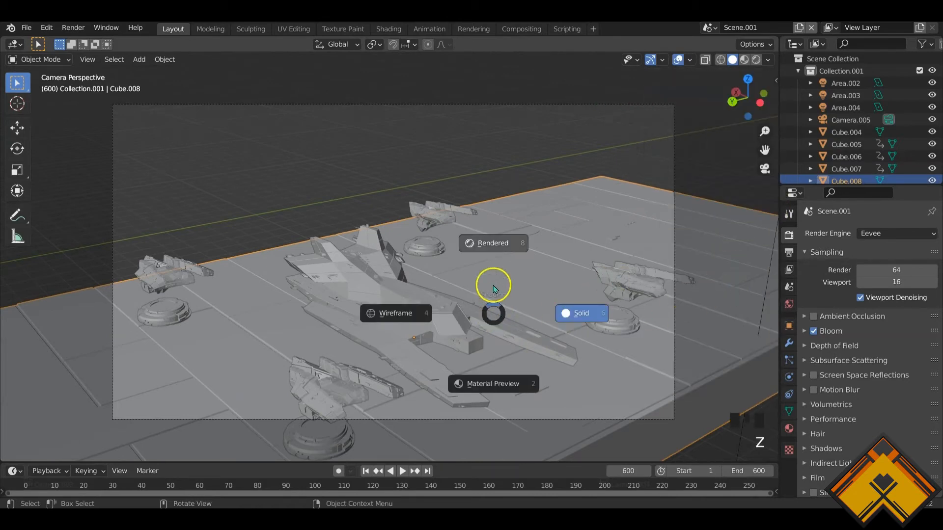
pyautogui.click(493, 244)
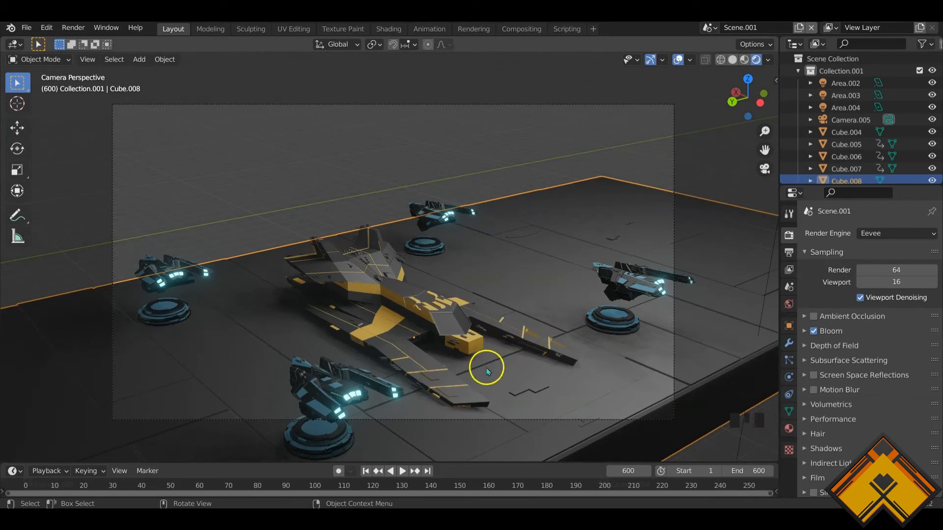
pyautogui.click(240, 196)
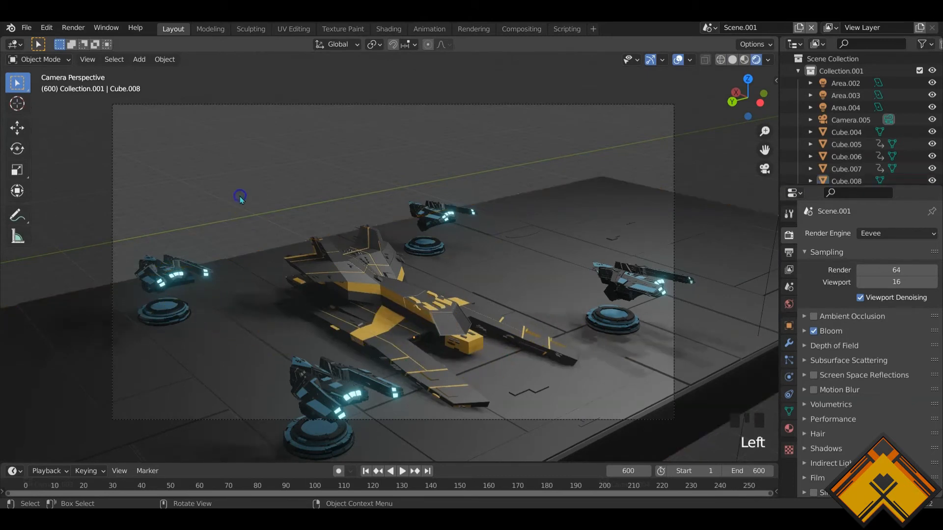
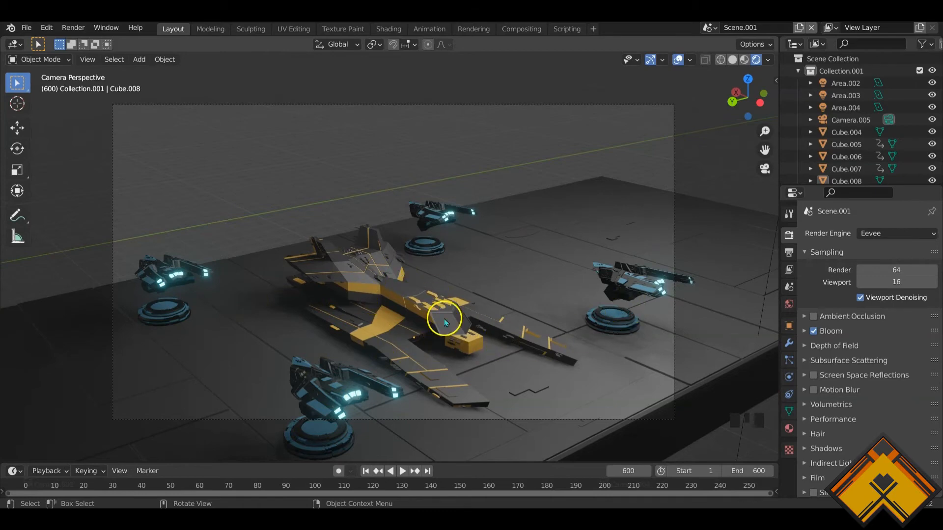
# Leave the camera view, look over the rows of ships and turrets, and select and frame the spaceship standing among four turrets
pyautogui.press('KP_0')
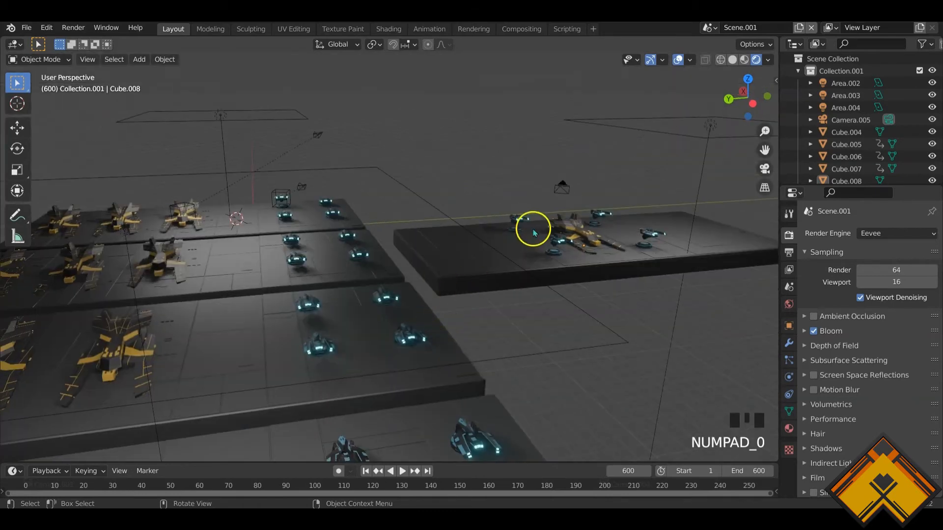
pyautogui.keyDown('shift'); pyautogui.moveTo(367, 308); pyautogui.dragTo(495, 262, button='middle'); pyautogui.keyUp('shift')
pyautogui.scroll(-2, 449, 263)
pyautogui.moveTo(385, 271); pyautogui.dragTo(631, 264, button='middle')
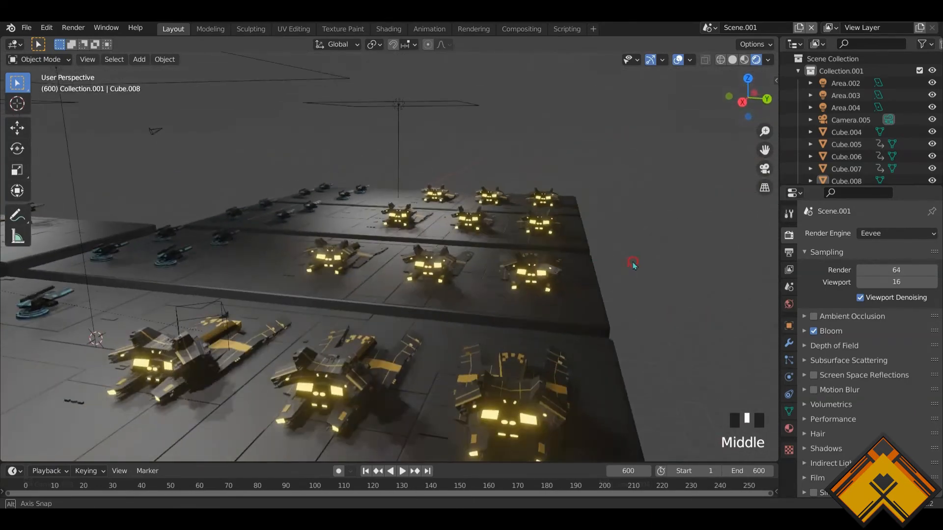
pyautogui.keyDown('shift'); pyautogui.moveTo(458, 276); pyautogui.dragTo(425, 291, button='middle'); pyautogui.keyUp('shift')
pyautogui.scroll(-2, 450, 296)
pyautogui.click(437, 304)
pyautogui.press('KP_Decimal')
pyautogui.scroll(2, 425, 291)
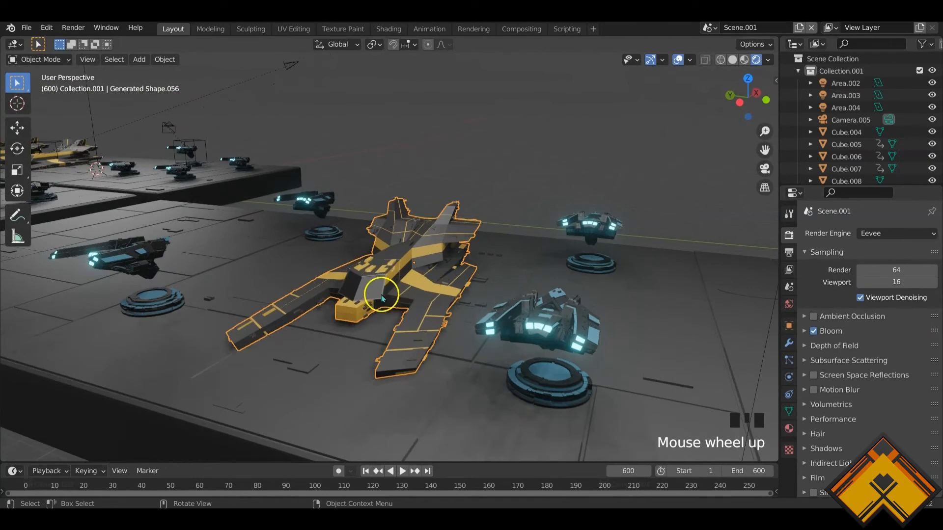
# Enter Edit Mode on the spaceship and select the yellow faces of its nose block
pyautogui.press('Tab')
pyautogui.scroll(3, 388, 292)
pyautogui.keyDown('shift'); pyautogui.moveTo(388, 292); pyautogui.dragTo(425, 255, button='middle'); pyautogui.keyUp('shift')
pyautogui.scroll(-1, 425, 255)
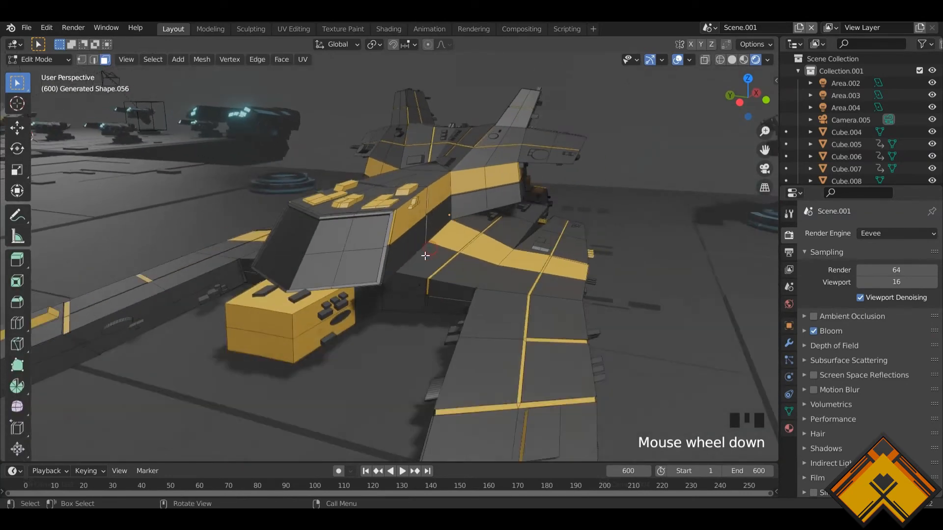
pyautogui.scroll(-1, 446, 305)
pyautogui.moveTo(446, 305); pyautogui.dragTo(432, 305, button='middle')
pyautogui.scroll(-1, 406, 322)
pyautogui.scroll(2, 392, 328)
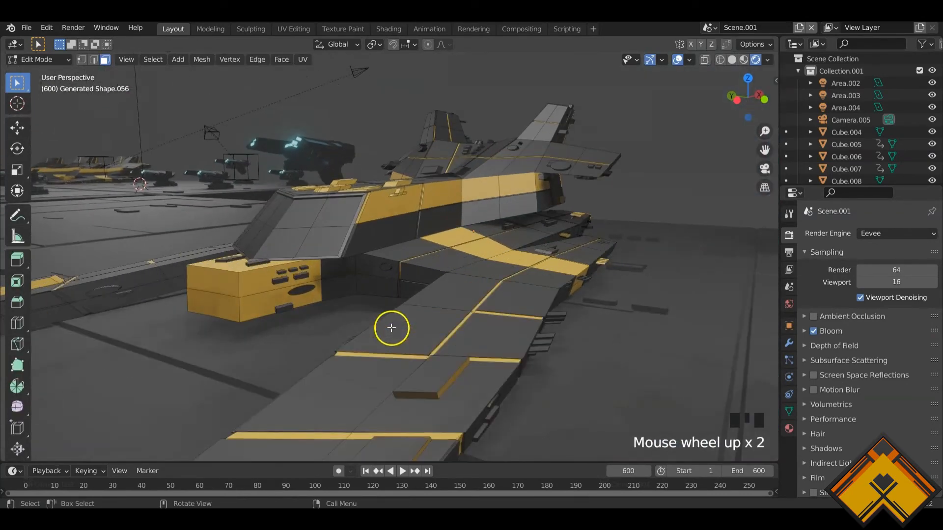
pyautogui.scroll(1, 391, 327)
pyautogui.keyDown('shift'); pyautogui.click(176, 277); pyautogui.keyUp('shift')
pyautogui.keyDown('shift'); pyautogui.click(185, 273); pyautogui.keyUp('shift')
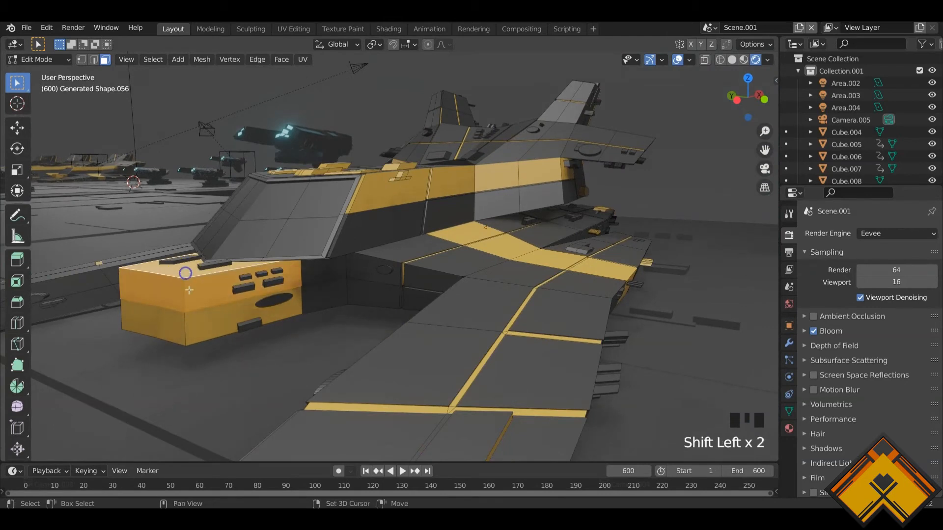
pyautogui.keyDown('shift'); pyautogui.click(196, 324); pyautogui.keyUp('shift')
# Add the yellow band along the upper hull to the selection as a face loop, excluding the cockpit window and frame faces
pyautogui.keyDown('shift'); pyautogui.click(409, 192); pyautogui.keyUp('shift')
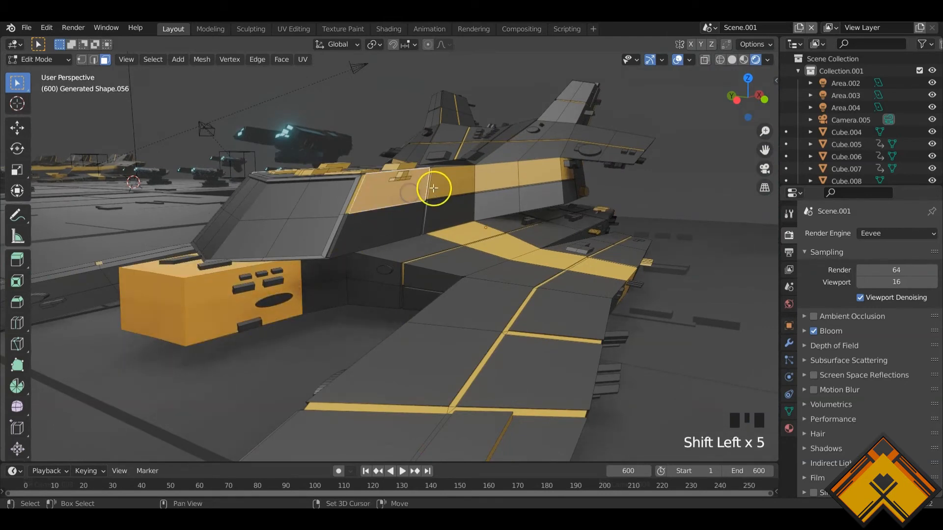
pyautogui.keyDown('alt'); pyautogui.keyDown('shift'); pyautogui.click(429, 188); pyautogui.keyUp('shift'); pyautogui.keyUp('alt')
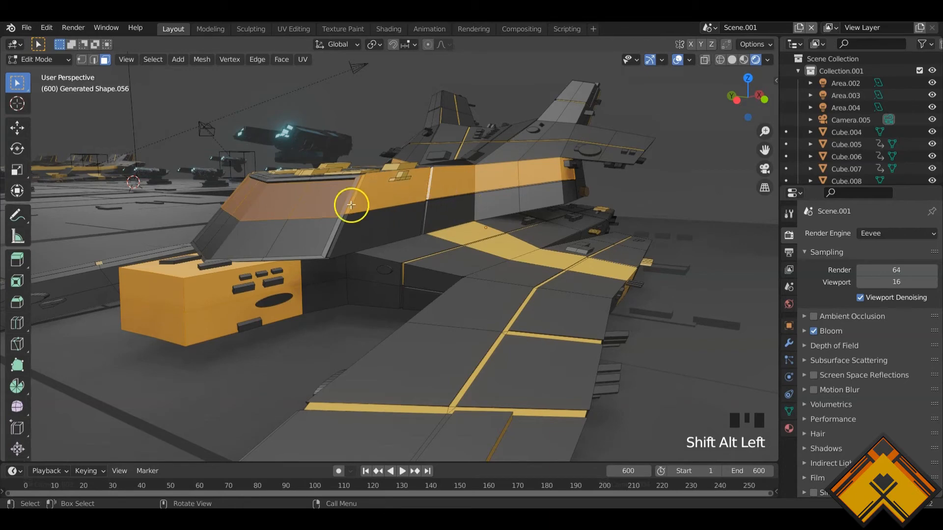
pyautogui.moveTo(238, 197); pyautogui.dragTo(344, 216, button='middle')
pyautogui.moveTo(343, 216); pyautogui.dragTo(381, 219, button='middle')
pyautogui.scroll(4, 381, 219)
pyautogui.keyDown('shift'); pyautogui.click(412, 159); pyautogui.keyUp('shift')
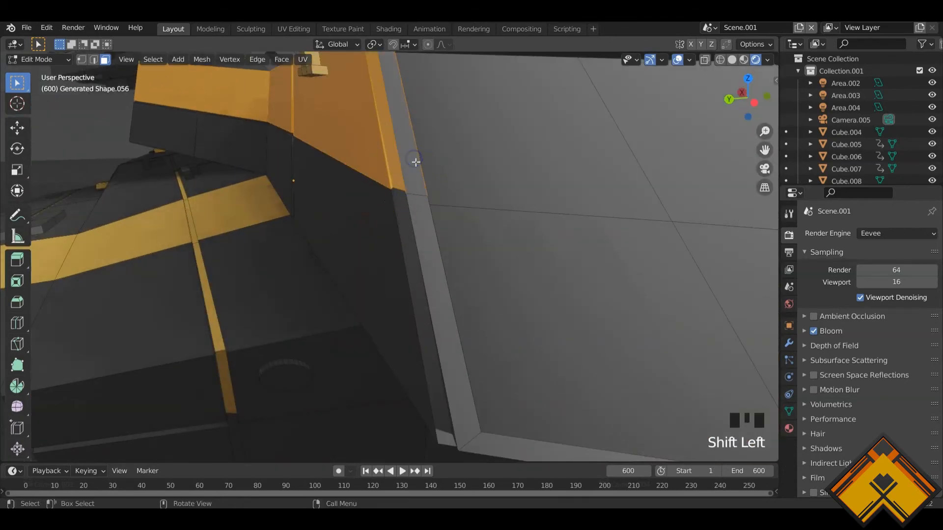
pyautogui.moveTo(413, 159); pyautogui.dragTo(328, 219, button='middle')
pyautogui.keyDown('shift'); pyautogui.click(293, 222); pyautogui.keyUp('shift')
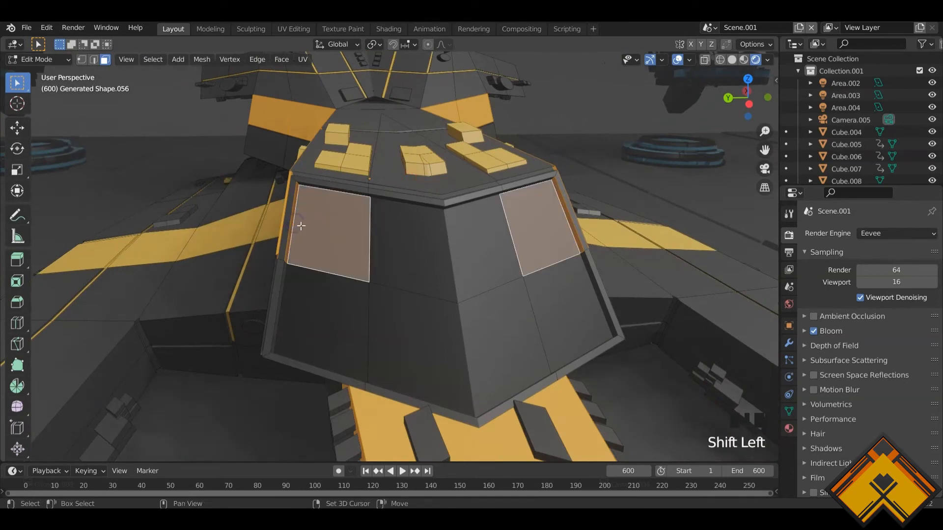
pyautogui.keyDown('shift'); pyautogui.click(298, 223); pyautogui.keyUp('shift')
pyautogui.keyDown('shift'); pyautogui.click(291, 222); pyautogui.keyUp('shift')
# Add the wide yellow stripe across the wing, including its outer edge faces, to the selection
pyautogui.moveTo(564, 217); pyautogui.dragTo(486, 228, button='middle')
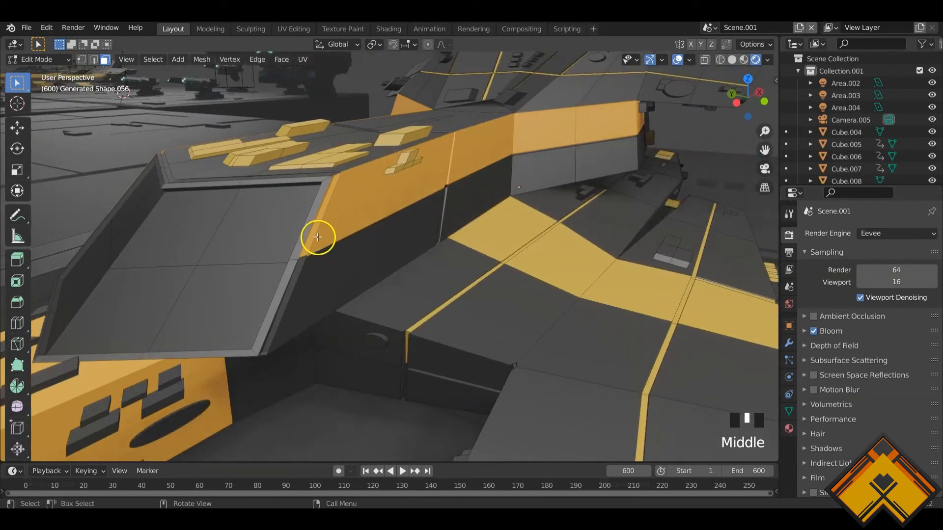
pyautogui.scroll(3, 315, 231)
pyautogui.keyDown('shift'); pyautogui.moveTo(316, 232); pyautogui.dragTo(154, 248, button='middle'); pyautogui.keyUp('shift')
pyautogui.scroll(-4, 272, 234)
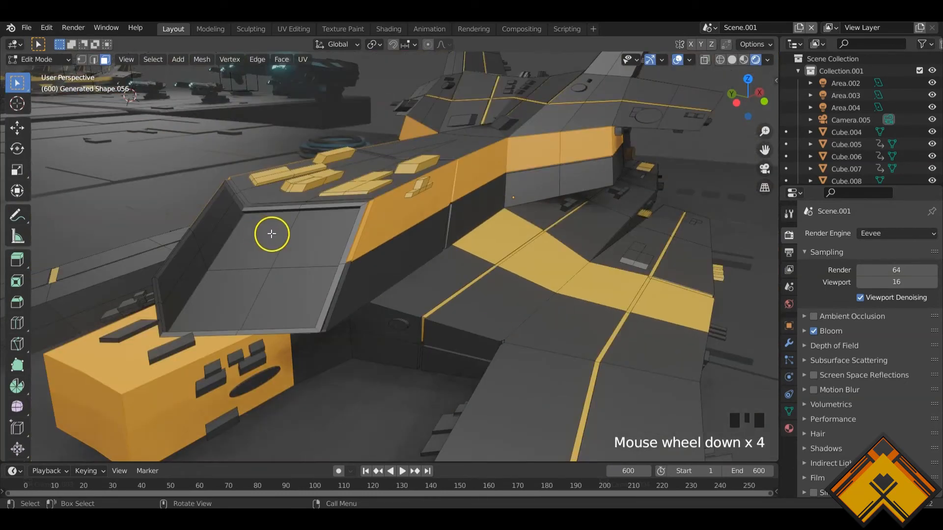
pyautogui.moveTo(272, 233); pyautogui.dragTo(467, 244, button='middle')
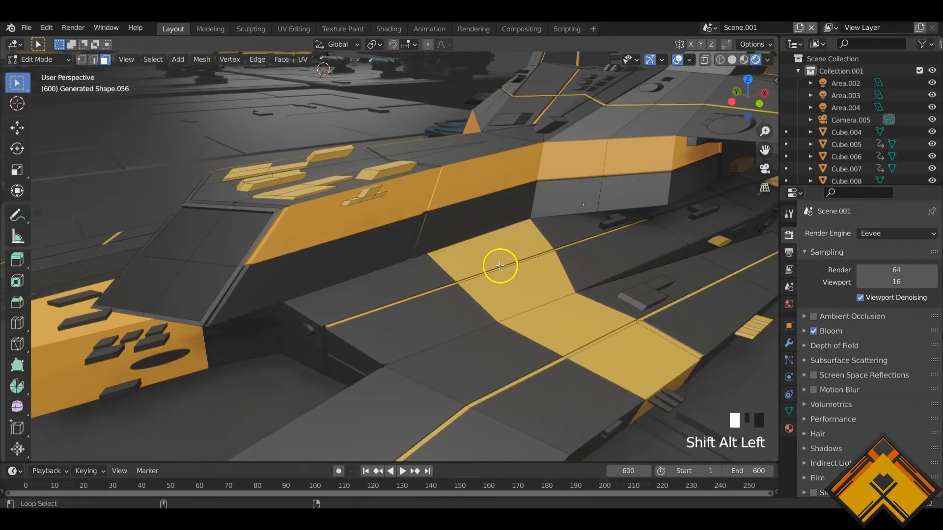
pyautogui.moveTo(637, 378); pyautogui.dragTo(606, 373, button='middle')
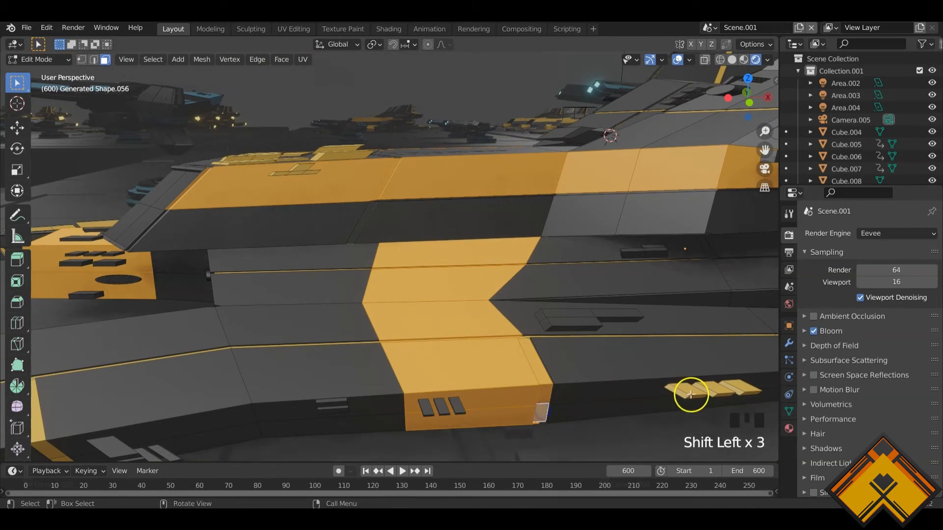
# Add the linked yellow greebles along the edges and top of the wings to the selection
pyautogui.scroll(-3, 620, 391)
pyautogui.moveTo(453, 320); pyautogui.dragTo(570, 354, button='middle')
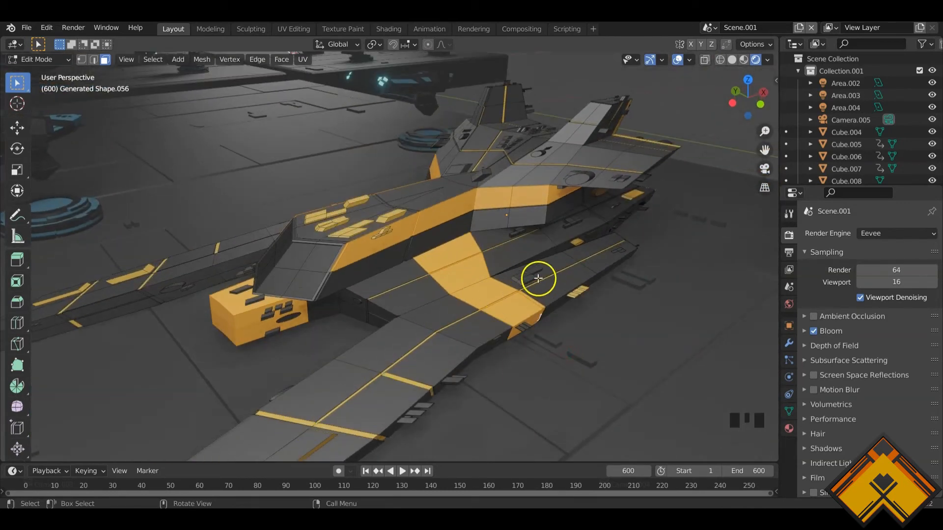
pyautogui.scroll(5, 406, 330)
pyautogui.keyDown('shift'); pyautogui.moveTo(446, 337); pyautogui.dragTo(316, 247, button='middle'); pyautogui.keyUp('shift')
pyautogui.scroll(-1, 530, 288)
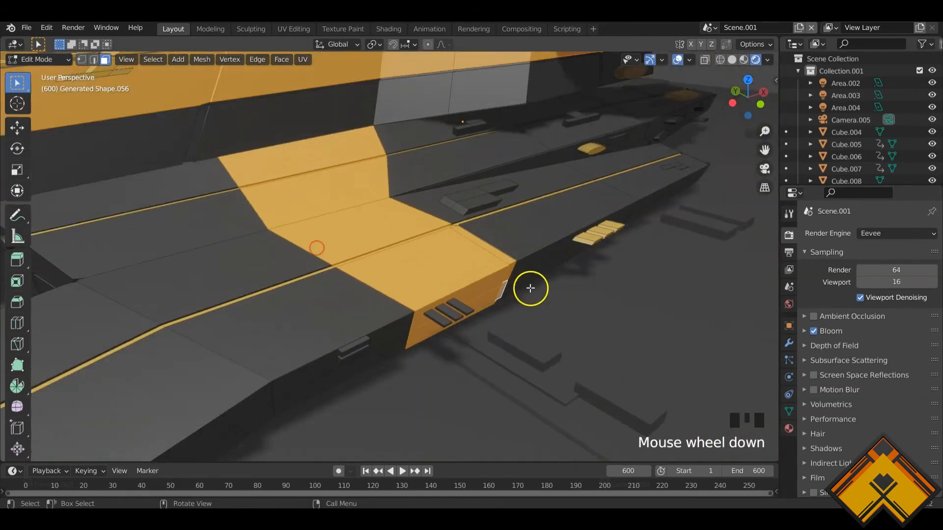
pyautogui.keyDown('shift'); pyautogui.moveTo(530, 288); pyautogui.dragTo(531, 314, button='middle'); pyautogui.keyUp('shift')
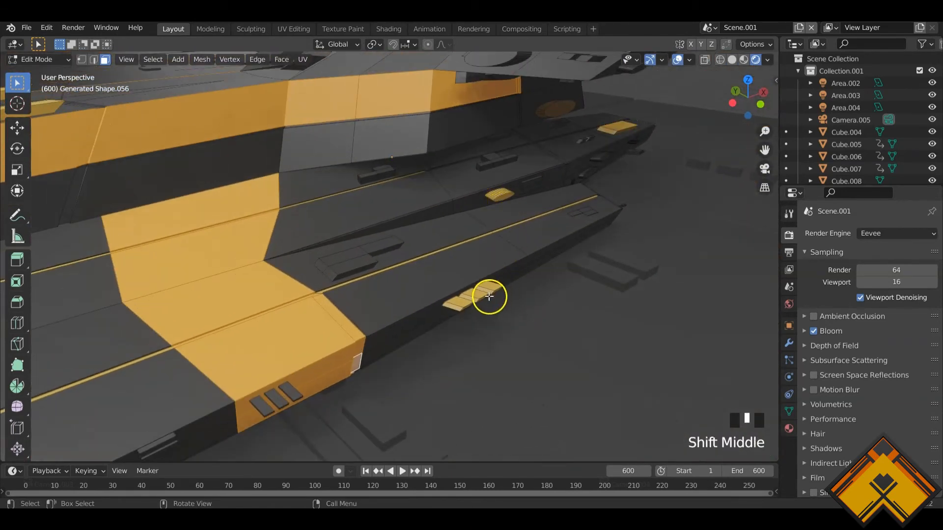
pyautogui.press('l')
pyautogui.press('l')
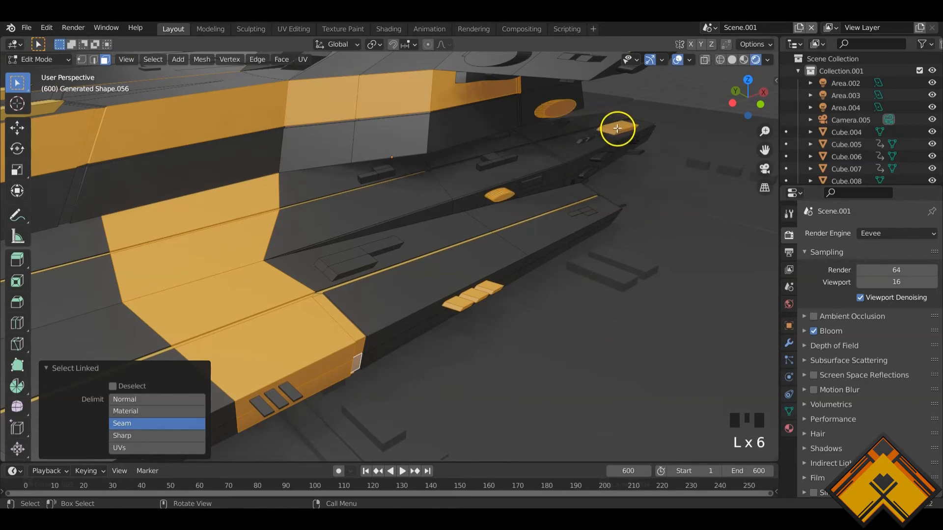
# Show the ship's rear and choose the yellow emission material Material.008 in its material slots
pyautogui.moveTo(617, 128); pyautogui.dragTo(536, 249, button='middle')
pyautogui.scroll(-5, 589, 227)
pyautogui.scroll(2, 491, 235)
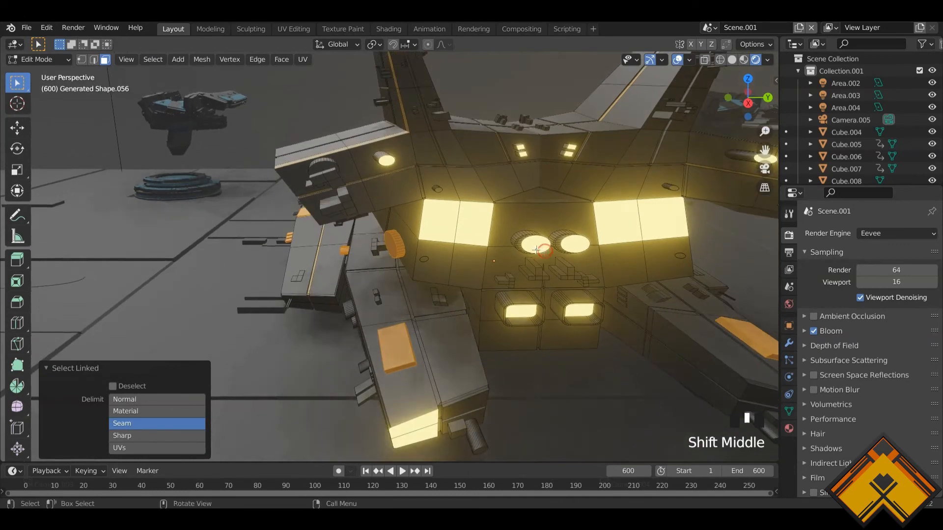
pyautogui.scroll(-1, 592, 169)
pyautogui.moveTo(591, 168); pyautogui.dragTo(447, 227, button='middle')
pyautogui.scroll(2, 446, 227)
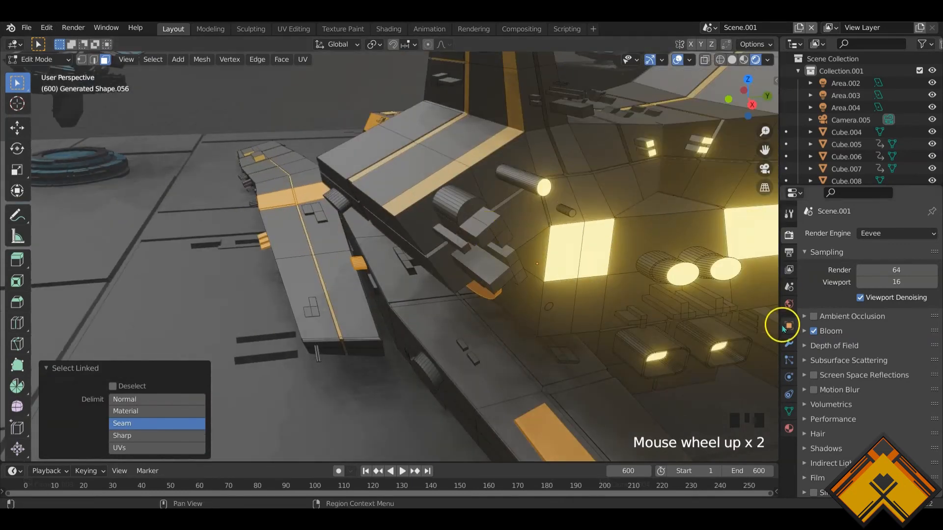
pyautogui.click(789, 428)
pyautogui.click(829, 273)
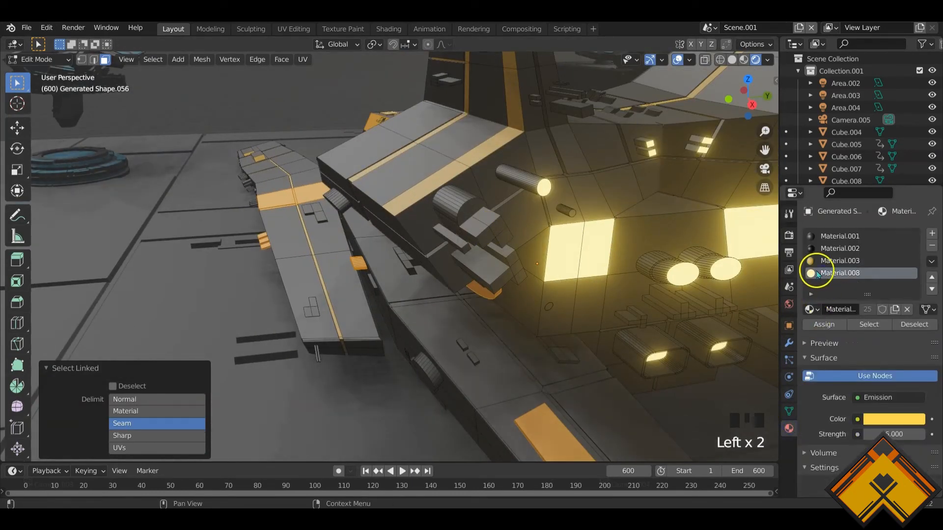
# Add the glowing faces of the small upper lights, wing thrusters and large rear engine panels to the selection
pyautogui.moveTo(543, 188); pyautogui.dragTo(597, 150, button='middle')
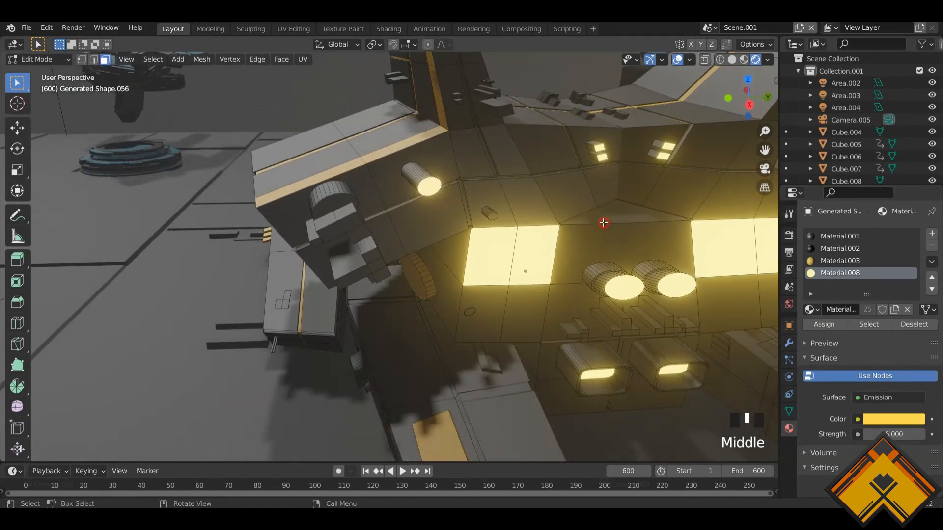
pyautogui.keyDown('shift'); pyautogui.click(604, 158); pyautogui.keyUp('shift')
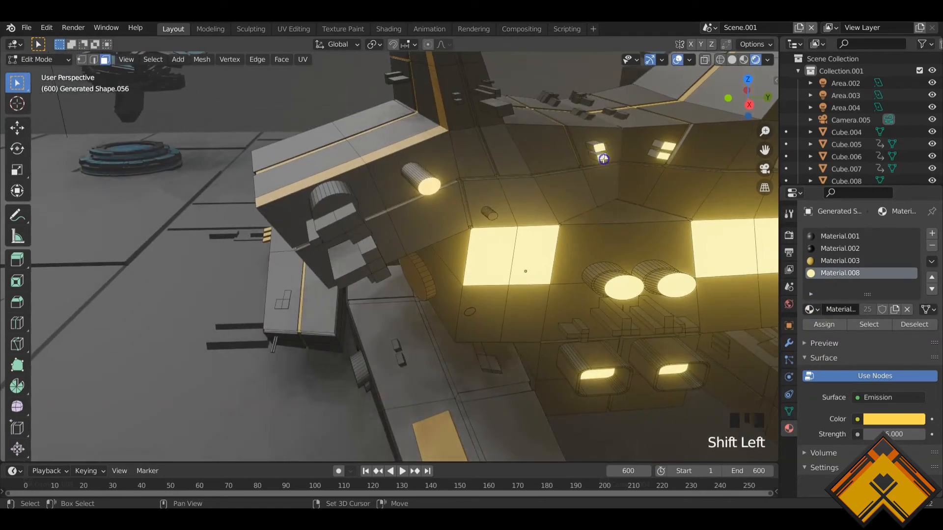
pyautogui.keyDown('shift'); pyautogui.click(667, 145); pyautogui.keyUp('shift')
pyautogui.keyDown('shift'); pyautogui.click(663, 155); pyautogui.keyUp('shift')
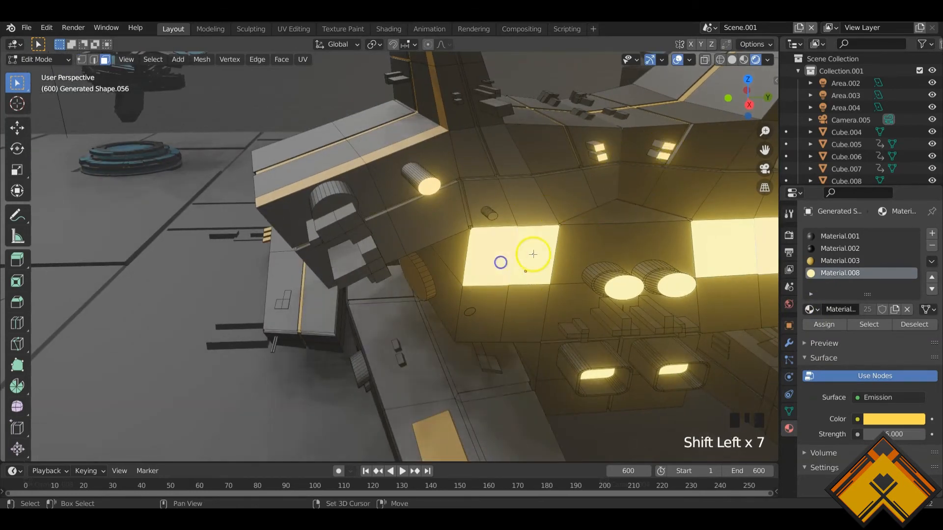
# Add a new material slot with a new default material and assign it to the selected faces
pyautogui.scroll(-2, 591, 293)
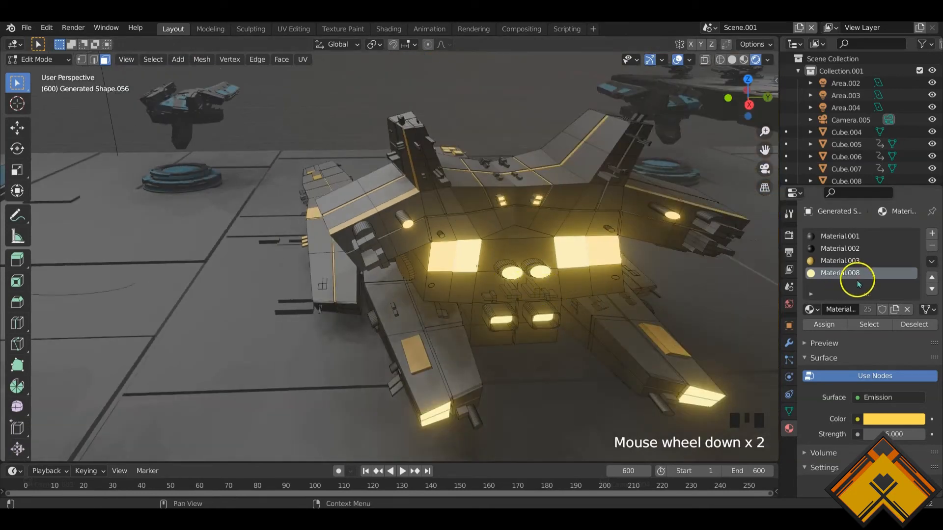
pyautogui.click(931, 234)
pyautogui.click(849, 309)
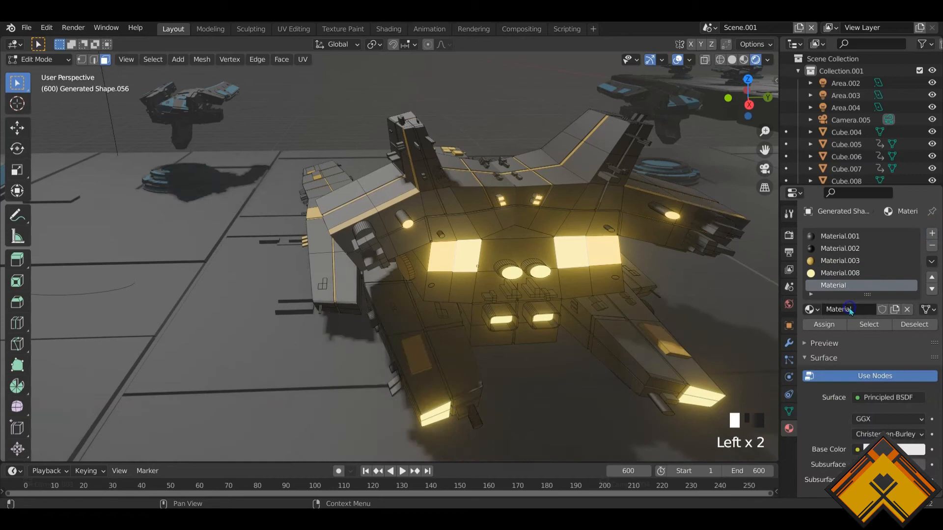
pyautogui.click(824, 325)
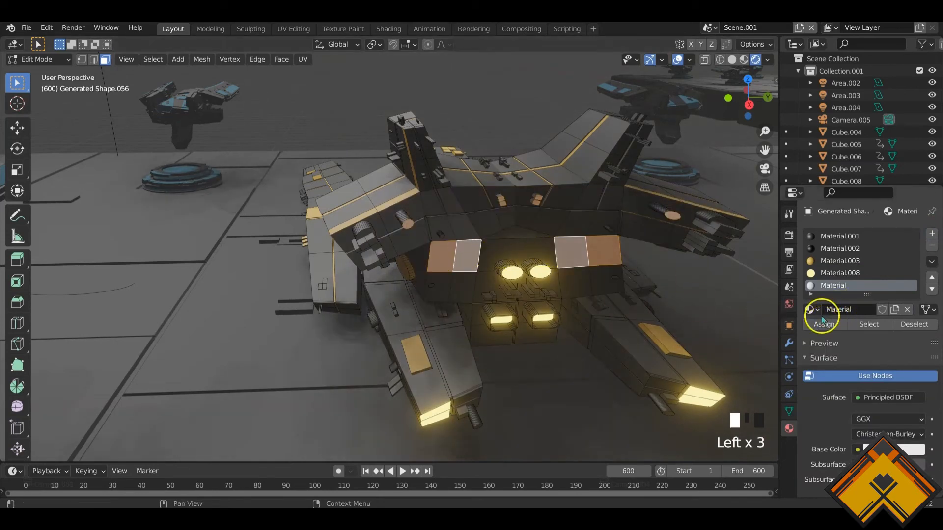
# Reassign Material.008 to the selected faces and try to remove the new default material's slot
pyautogui.click(831, 273)
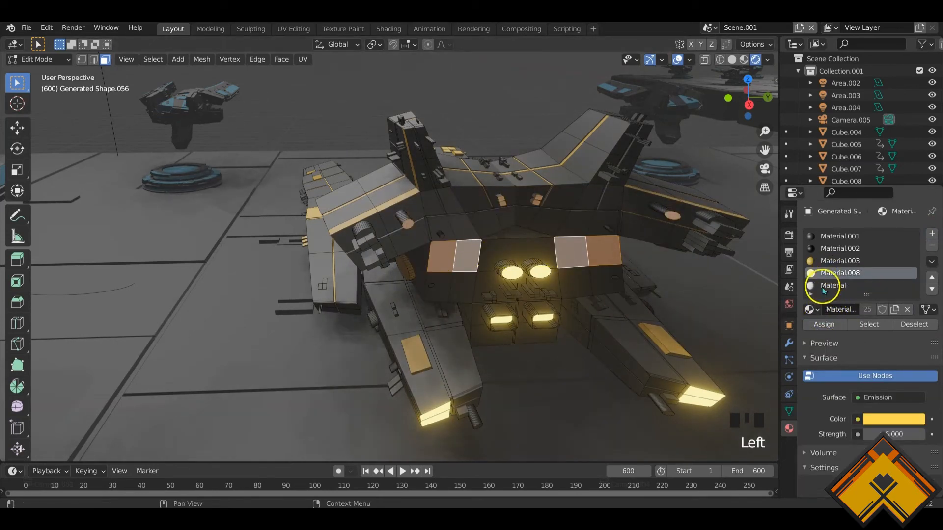
pyautogui.click(824, 325)
pyautogui.moveTo(562, 342); pyautogui.dragTo(568, 330, button='middle')
pyautogui.click(833, 285)
pyautogui.click(932, 246)
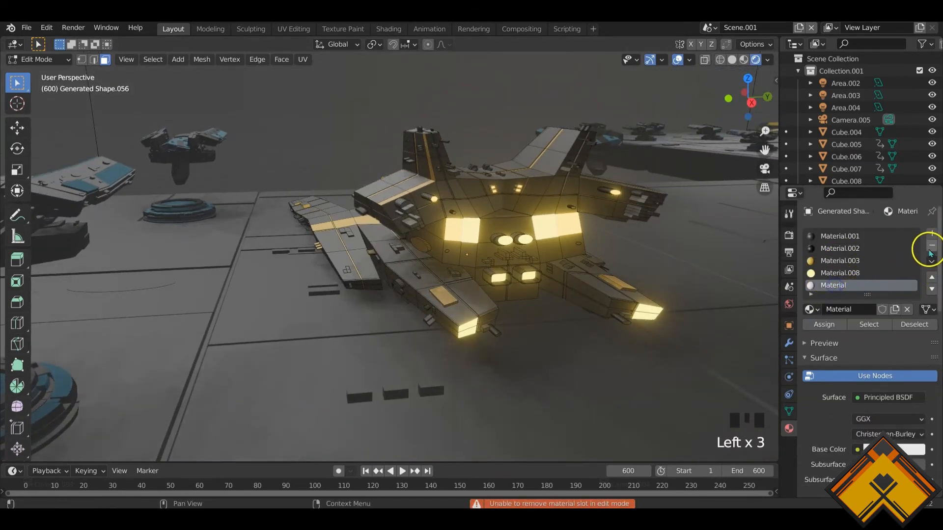
# Remove the unused default material's slot from the ship in Object Mode, and resume editing its mesh
pyautogui.scroll(1, 875, 287)
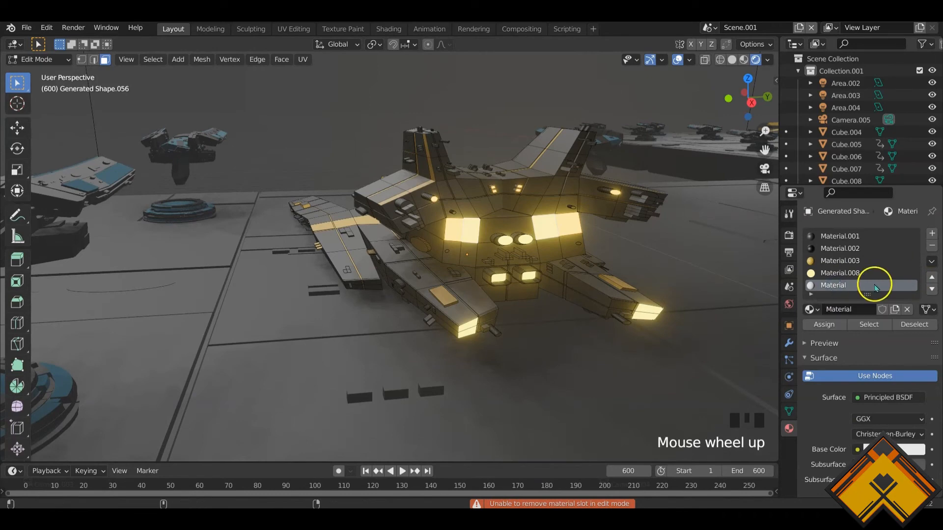
pyautogui.click(930, 248)
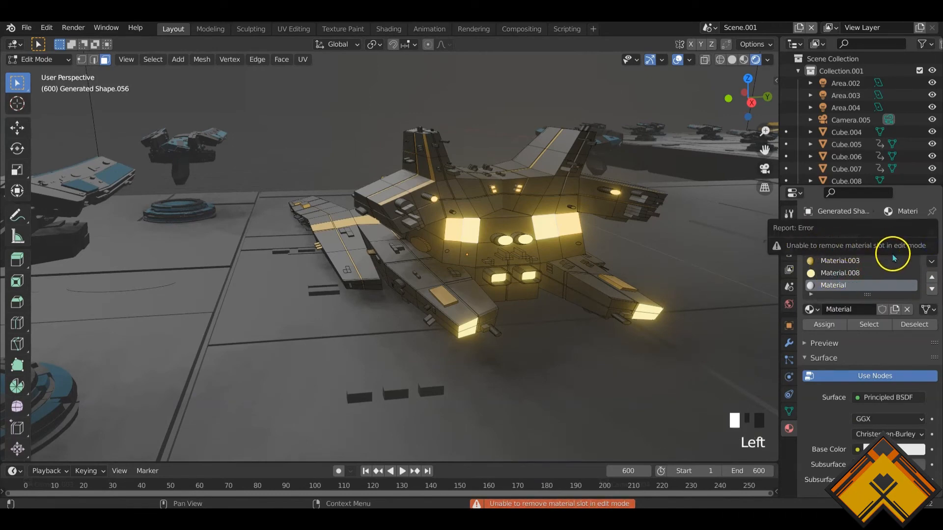
pyautogui.press('Tab')
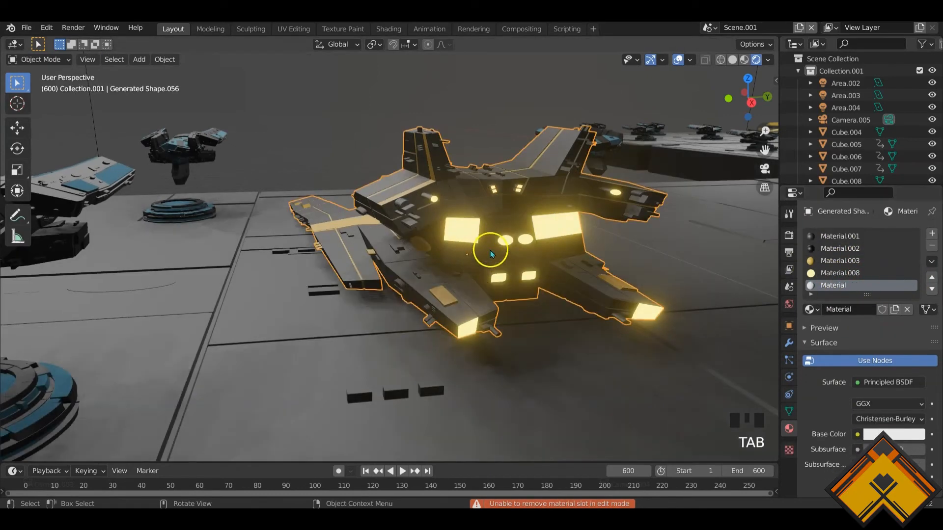
pyautogui.click(932, 248)
pyautogui.press('Tab')
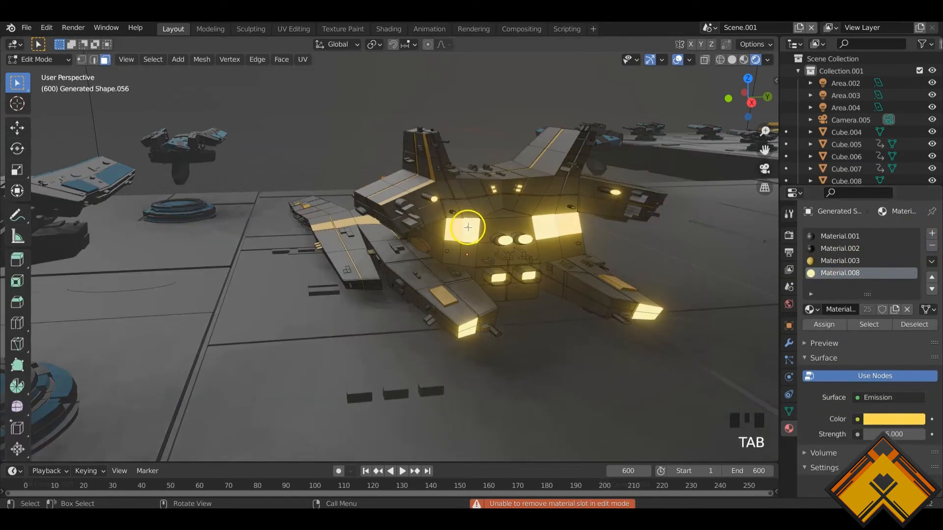
# Switch to the Shading workspace and frame the ship in its viewport
pyautogui.moveTo(467, 227); pyautogui.dragTo(491, 241, button='middle')
pyautogui.moveTo(393, 204); pyautogui.dragTo(459, 258, button='middle')
pyautogui.click(388, 28)
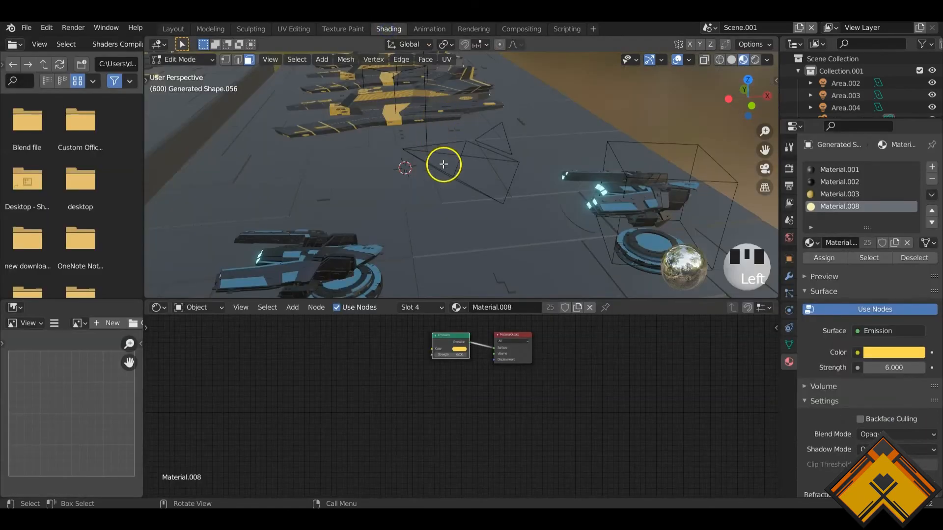
pyautogui.press('KP_Decimal')
pyautogui.scroll(-2, 449, 186)
pyautogui.scroll(-4, 448, 187)
pyautogui.keyDown('shift'); pyautogui.moveTo(360, 202); pyautogui.dragTo(560, 176, button='middle'); pyautogui.keyUp('shift')
pyautogui.scroll(4, 449, 345)
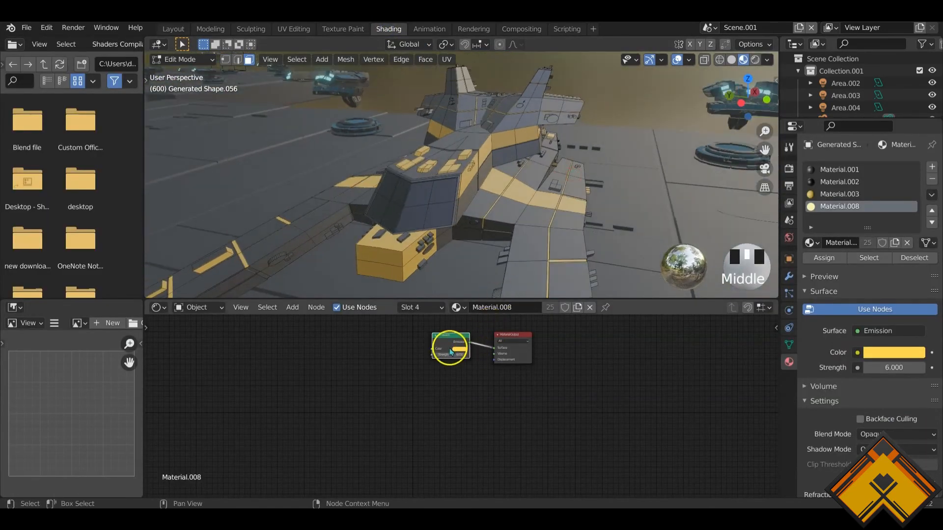
# Examine the Emission node of Material.008 and the hex code of its colour beside the ship's glowing rear
pyautogui.moveTo(456, 426); pyautogui.dragTo(443, 484, button='middle')
pyautogui.scroll(1, 455, 415)
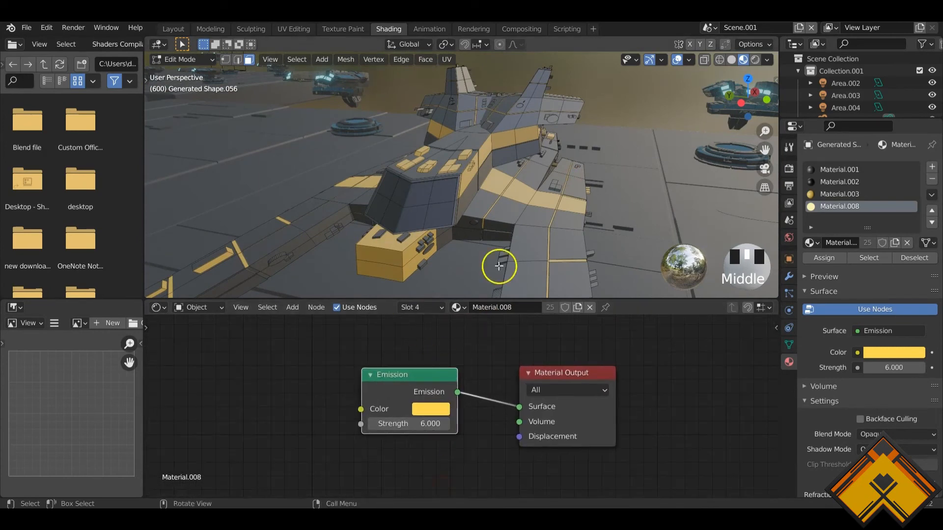
pyautogui.moveTo(500, 265); pyautogui.dragTo(313, 197, button='middle')
pyautogui.click(429, 409)
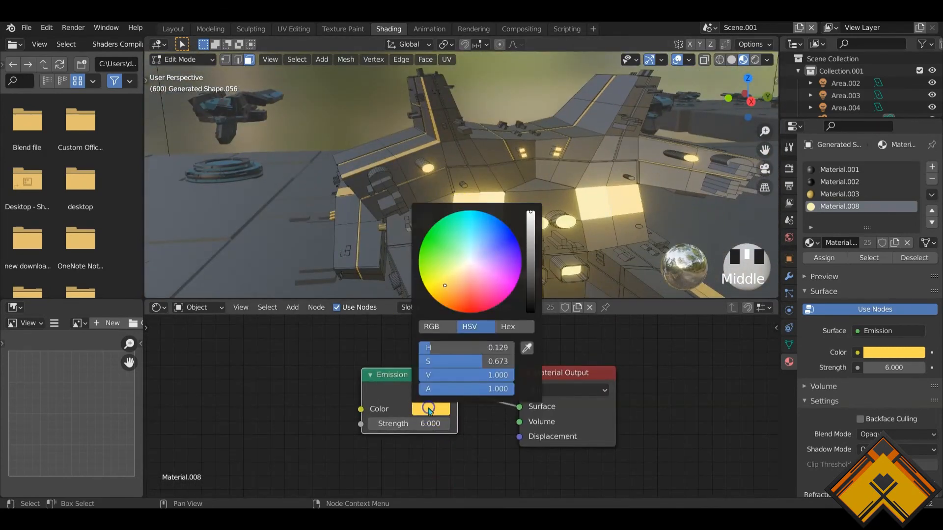
pyautogui.click(511, 327)
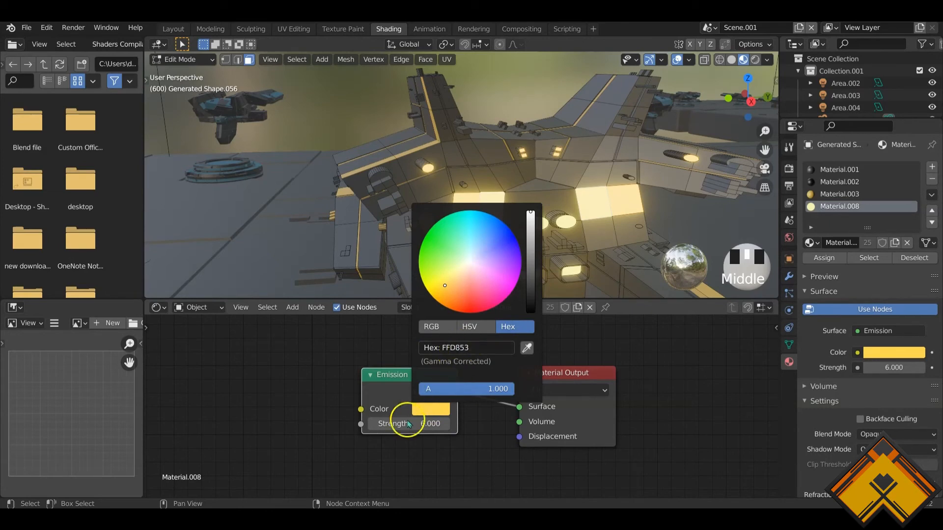
# Examine the base-colour hex code and the remaining Principled BSDF settings of the ship's Material.003
pyautogui.click(837, 194)
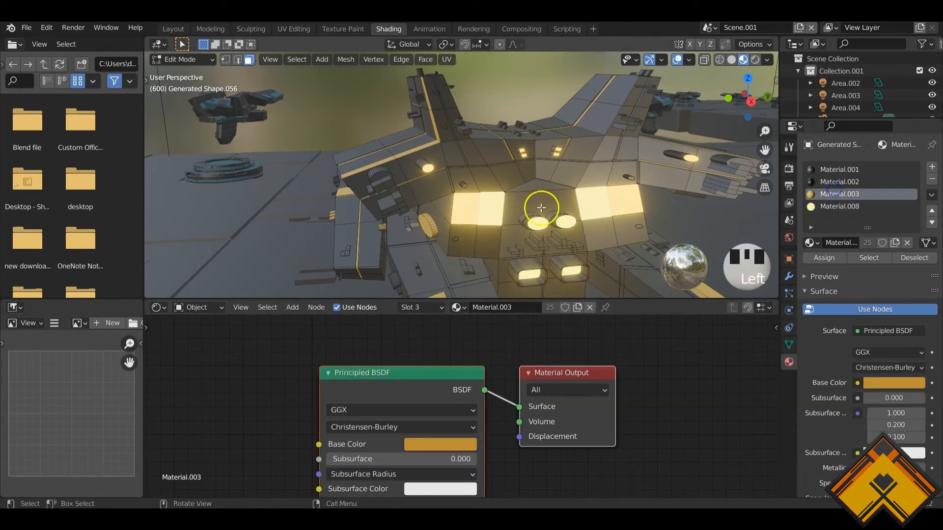
pyautogui.moveTo(543, 210); pyautogui.dragTo(492, 227, button='middle')
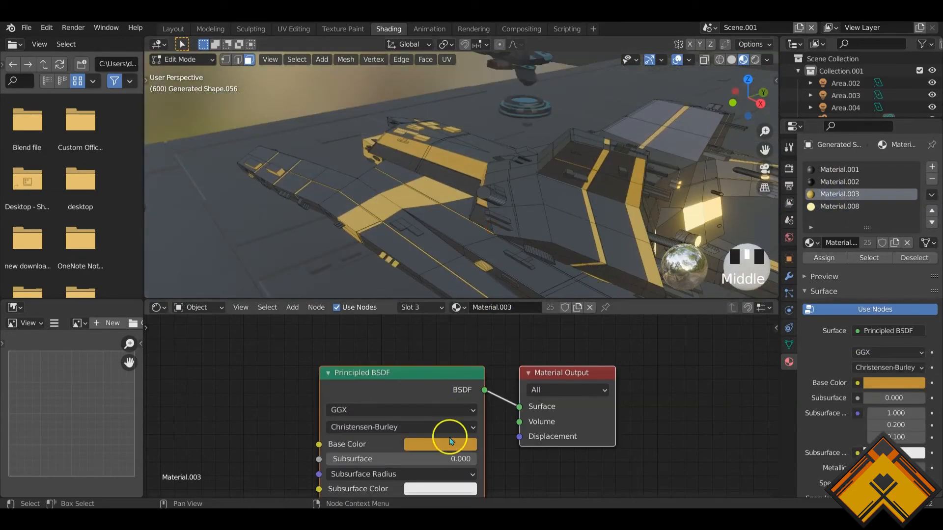
pyautogui.click(432, 444)
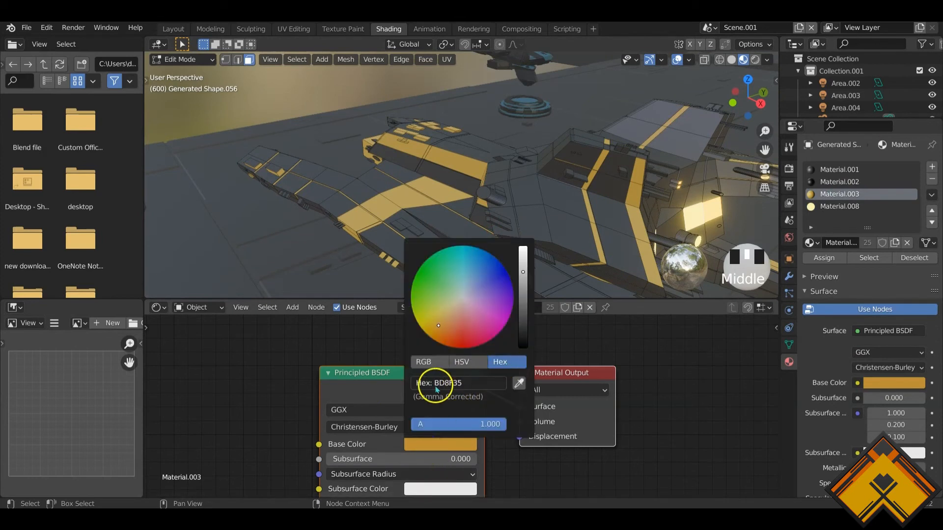
pyautogui.keyDown('shift'); pyautogui.moveTo(391, 434); pyautogui.dragTo(412, 311, button='middle'); pyautogui.keyUp('shift')
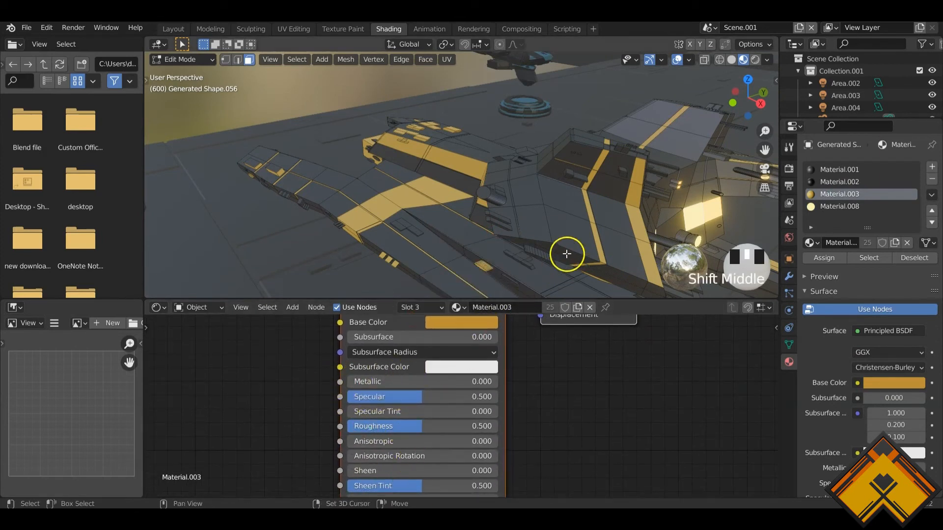
pyautogui.keyDown('shift'); pyautogui.moveTo(588, 263); pyautogui.dragTo(495, 261, button='middle'); pyautogui.keyUp('shift')
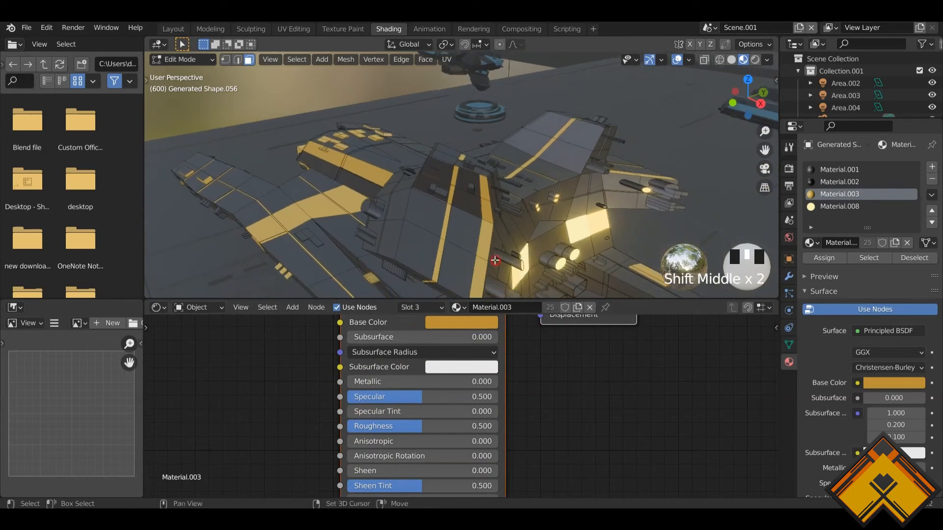
# Examine the cockpit window faces and the base-colour hex code of Material.002
pyautogui.click(831, 182)
pyautogui.moveTo(624, 216); pyautogui.dragTo(451, 194, button='middle')
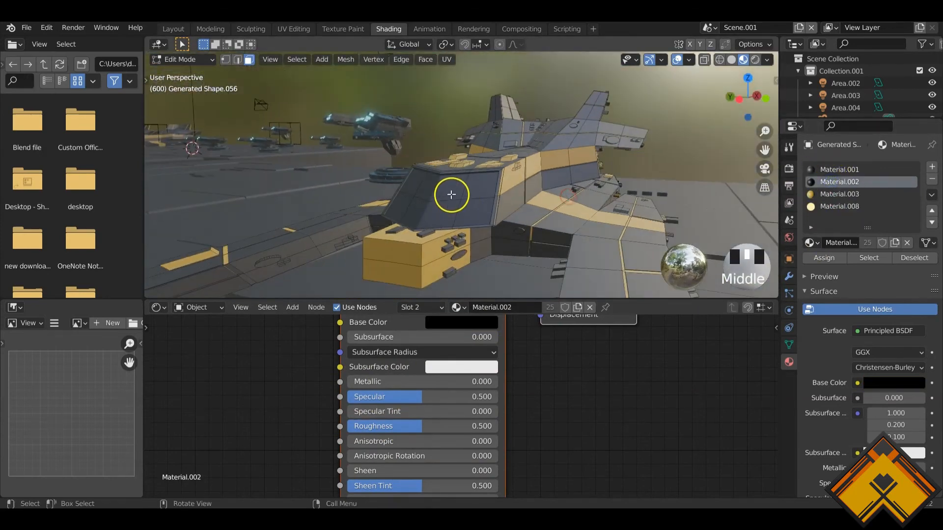
pyautogui.moveTo(454, 326); pyautogui.dragTo(412, 403, button='middle')
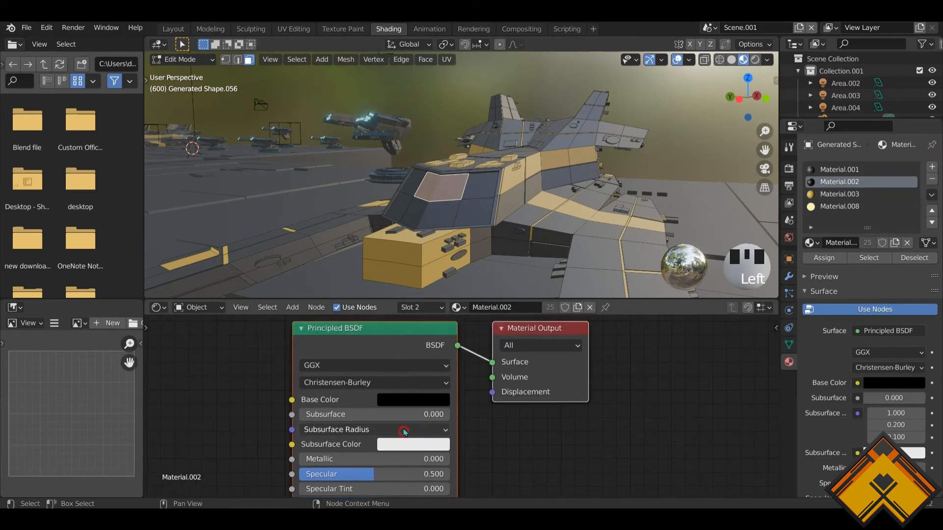
pyautogui.click(414, 403)
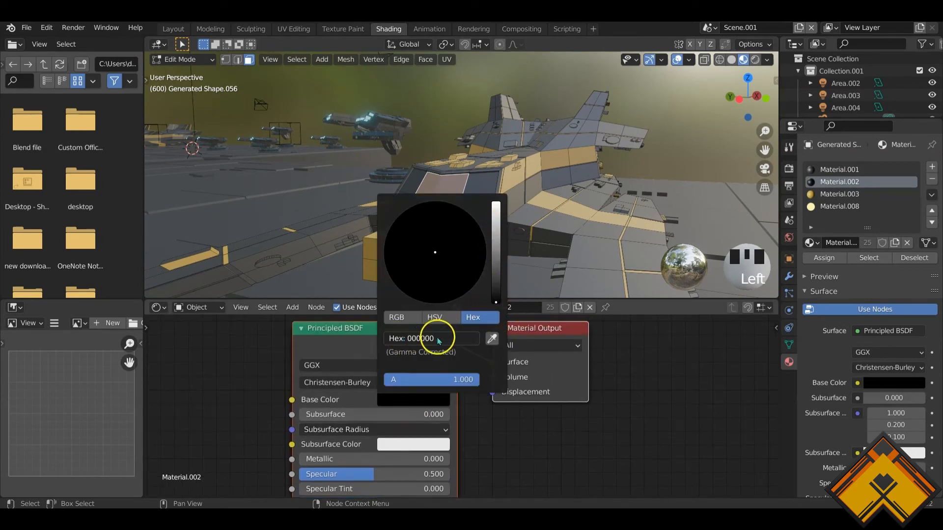
# Examine the Principled BSDF settings of Material.001 and the hull plating that uses it
pyautogui.click(837, 169)
pyautogui.moveTo(510, 231); pyautogui.dragTo(545, 245, button='middle')
pyautogui.scroll(-3, 468, 270)
pyautogui.scroll(2, 544, 244)
pyautogui.moveTo(551, 212); pyautogui.dragTo(566, 219, button='middle')
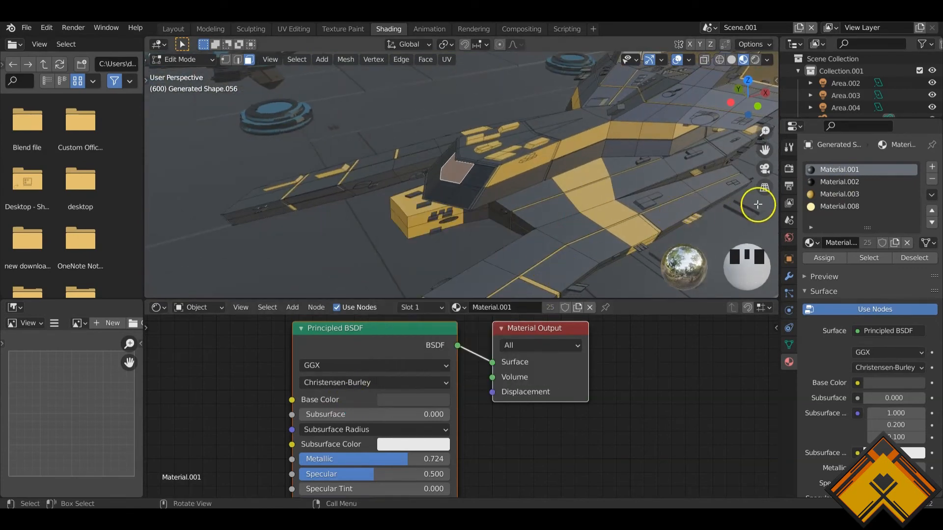
# Leave the ship's Edit Mode, select the nearby blue gun turret and start editing its mesh
pyautogui.scroll(-5, 551, 216)
pyautogui.press('Tab')
pyautogui.moveTo(500, 189); pyautogui.dragTo(565, 200, button='middle')
pyautogui.scroll(2, 519, 202)
pyautogui.scroll(-1, 537, 157)
pyautogui.click(516, 169)
pyautogui.keyDown('shift'); pyautogui.moveTo(637, 203); pyautogui.dragTo(583, 197, button='middle'); pyautogui.keyUp('shift')
pyautogui.scroll(2, 593, 201)
pyautogui.press('Tab')
# Pick out the blue Material.006 faces along the turret's side arm to examine how they are distributed
pyautogui.click(613, 223)
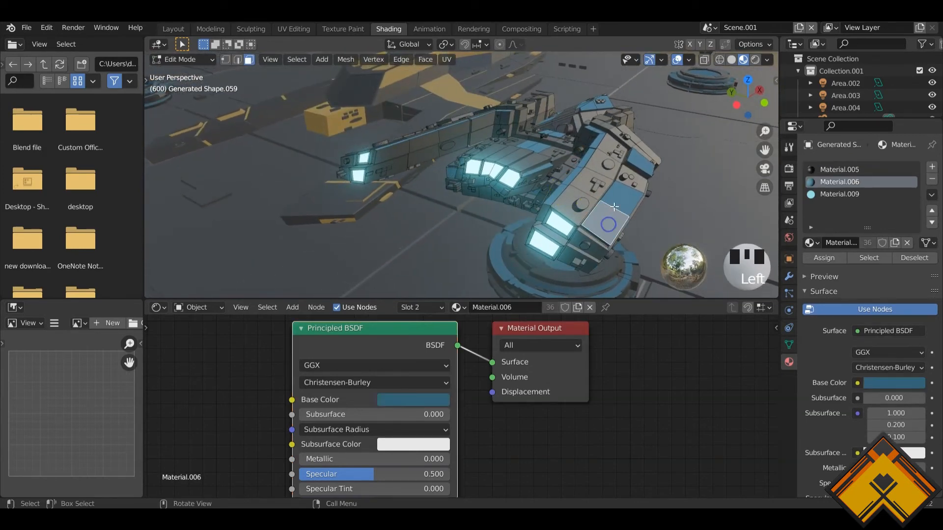
pyautogui.keyDown('shift'); pyautogui.click(635, 165); pyautogui.keyUp('shift')
pyautogui.keyDown('shift'); pyautogui.click(552, 192); pyautogui.keyUp('shift')
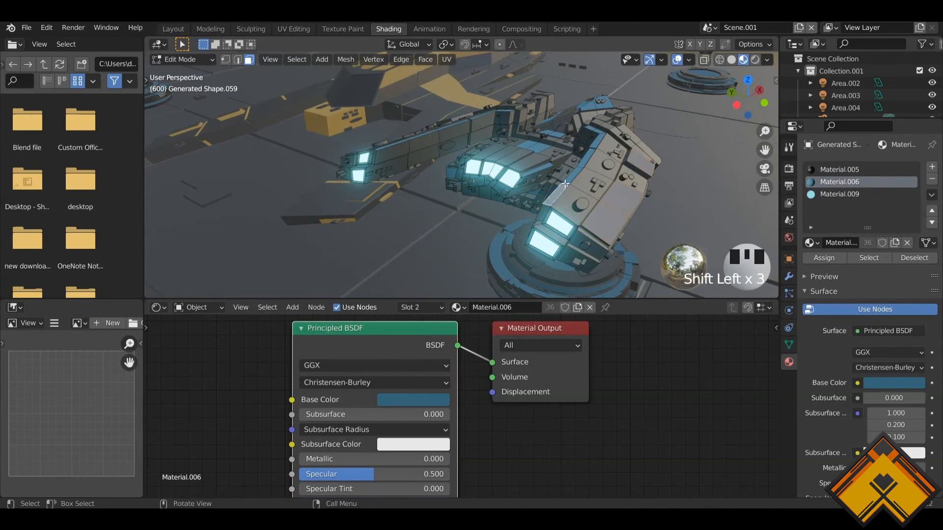
pyautogui.keyDown('alt'); pyautogui.keyDown('shift'); pyautogui.click(566, 184); pyautogui.keyUp('shift'); pyautogui.keyUp('alt')
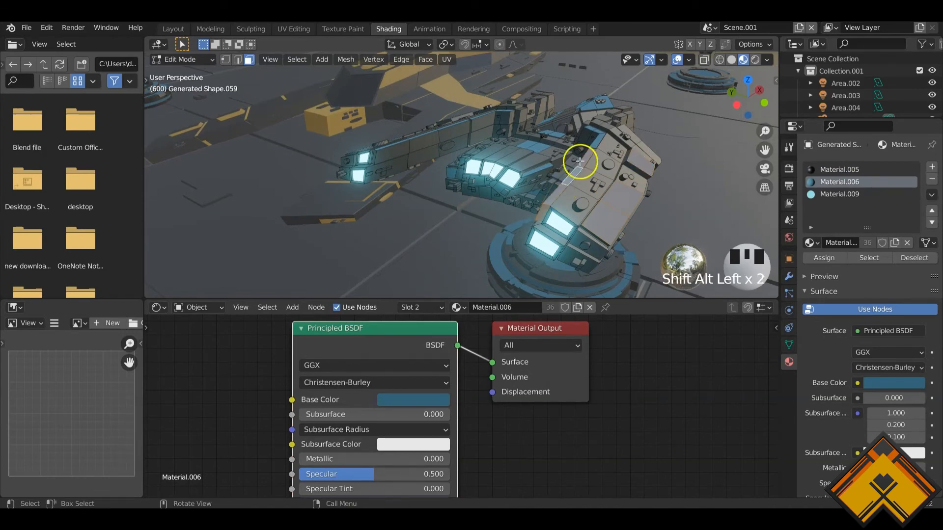
pyautogui.moveTo(599, 134); pyautogui.dragTo(552, 179, button='middle')
pyautogui.scroll(3, 580, 157)
pyautogui.moveTo(433, 170); pyautogui.dragTo(443, 178, button='middle')
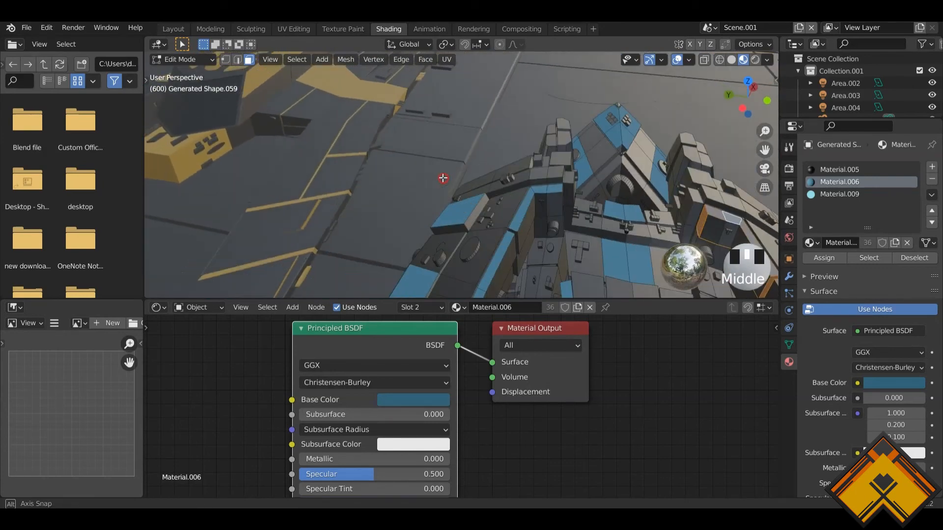
pyautogui.keyDown('shift'); pyautogui.click(700, 210); pyautogui.keyUp('shift')
# Select the blue panel faces at the turret's pointed end above its round base
pyautogui.moveTo(699, 211); pyautogui.dragTo(305, 237, button='middle')
pyautogui.scroll(-3, 393, 240)
pyautogui.click(280, 211)
pyautogui.press('KP_Decimal')
pyautogui.scroll(-2, 357, 185)
pyautogui.moveTo(358, 185); pyautogui.dragTo(469, 153, button='middle')
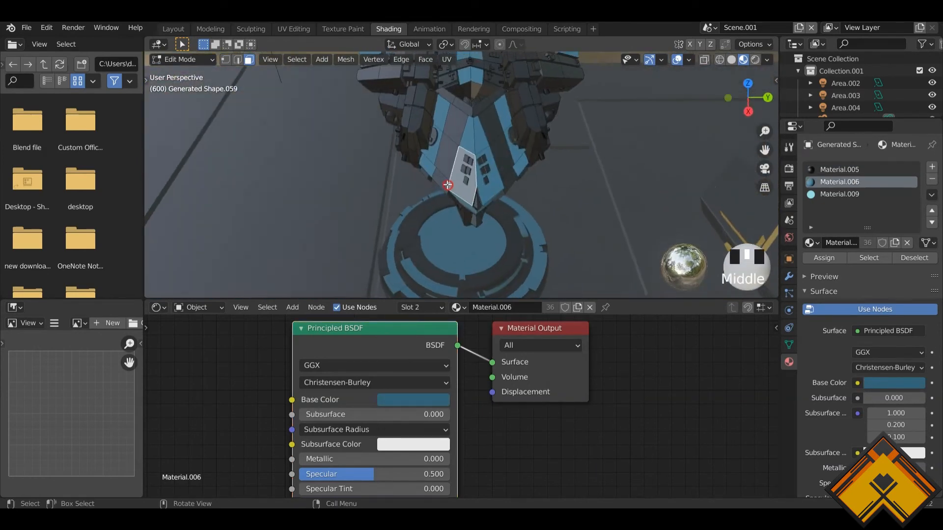
pyautogui.scroll(-2, 469, 153)
pyautogui.keyDown('shift'); pyautogui.click(467, 151); pyautogui.keyUp('shift')
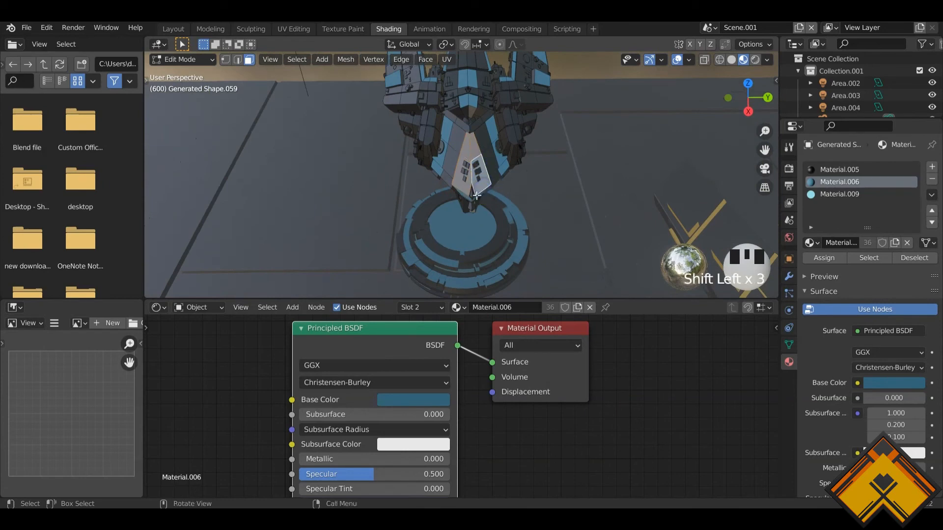
# Return to Object Mode and examine the base-colour hex codes of the turret's Material.005 and Material.006
pyautogui.moveTo(477, 195); pyautogui.dragTo(493, 133, button='middle')
pyautogui.moveTo(483, 187); pyautogui.dragTo(496, 216, button='middle')
pyautogui.moveTo(483, 184); pyautogui.dragTo(531, 174, button='middle')
pyautogui.scroll(-2, 438, 172)
pyautogui.moveTo(422, 178); pyautogui.dragTo(447, 172, button='middle')
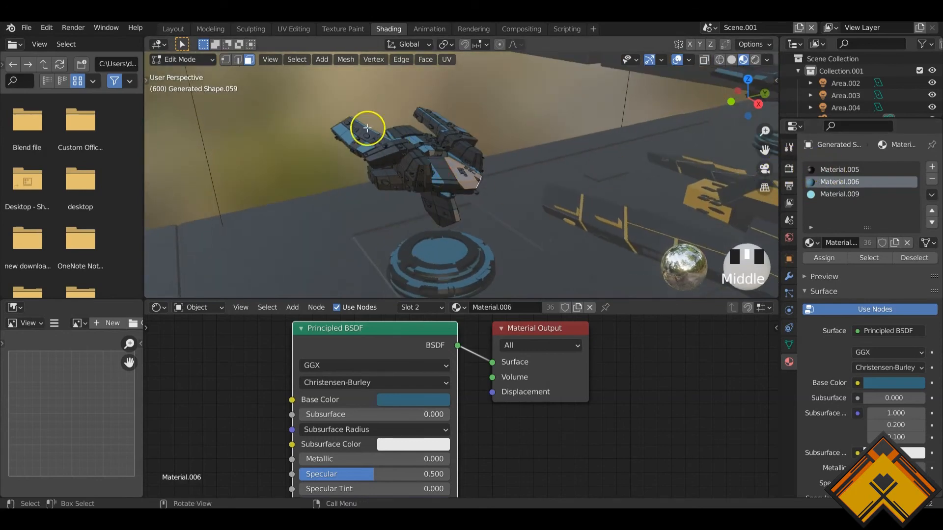
pyautogui.press('Tab')
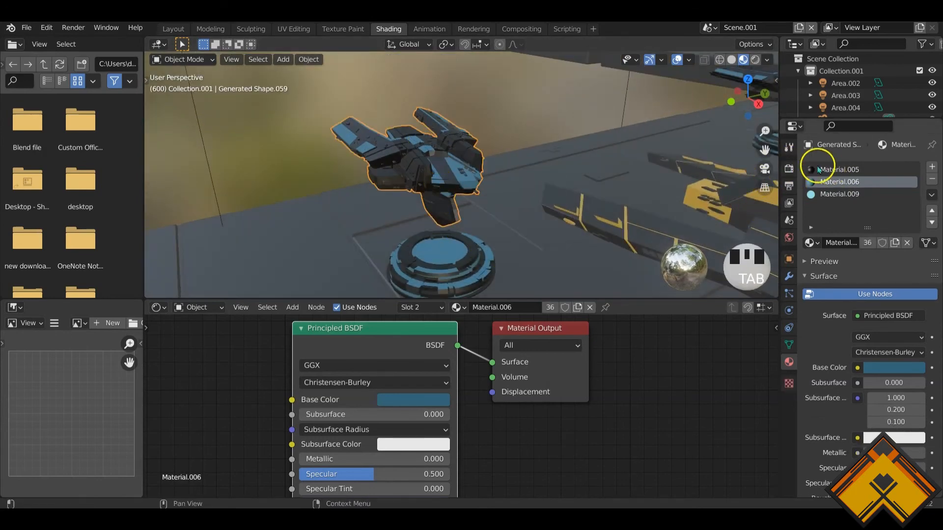
pyautogui.click(829, 169)
pyautogui.click(413, 400)
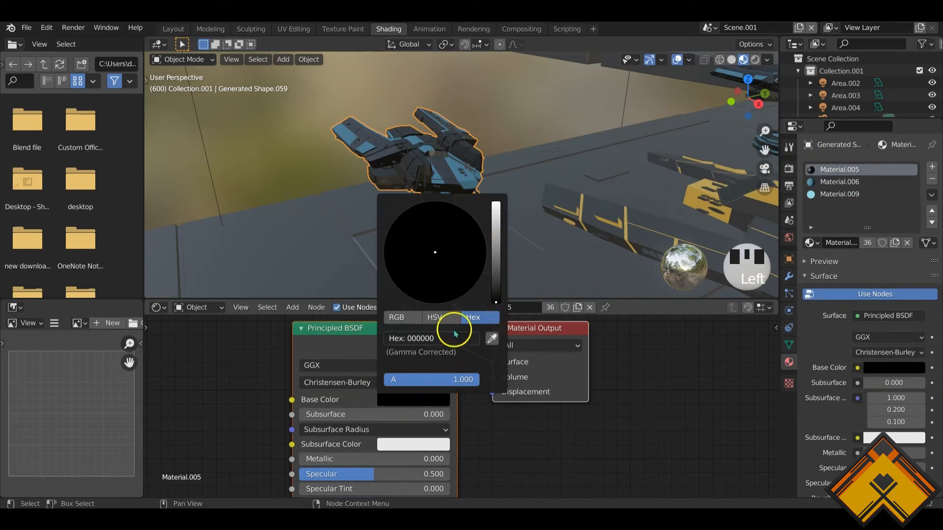
pyautogui.click(837, 181)
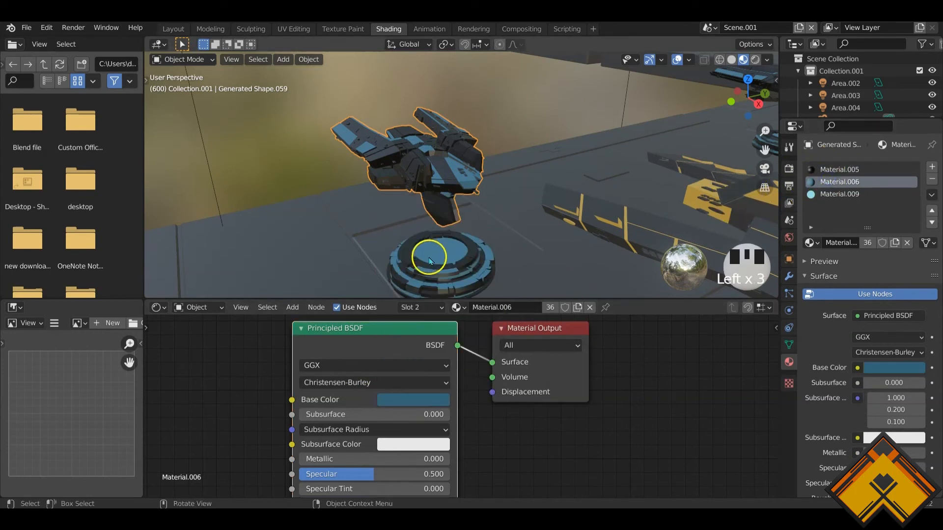
pyautogui.click(407, 397)
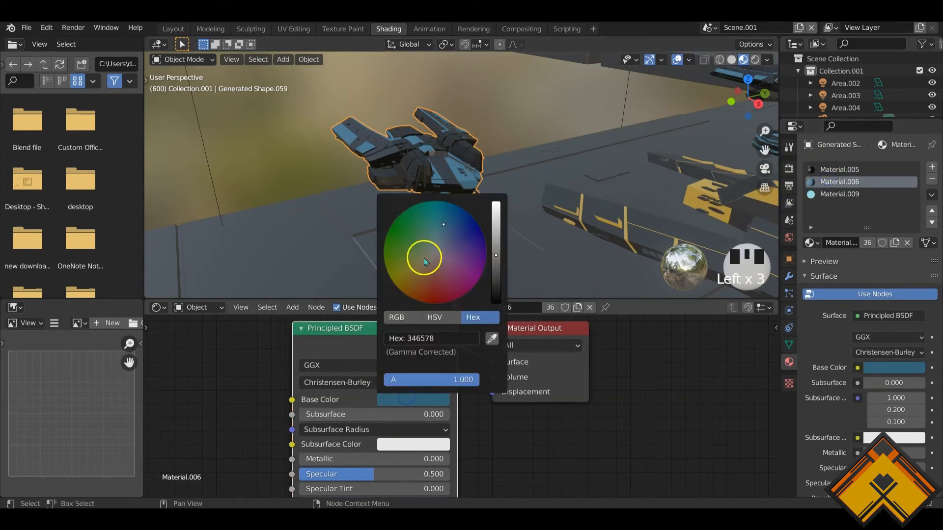
# Examine the two Emission nodes and the Mix Shader factor of Material.009 beside the turret's glowing faces
pyautogui.click(837, 194)
pyautogui.moveTo(362, 213); pyautogui.dragTo(549, 198, button='middle')
pyautogui.scroll(-2, 459, 202)
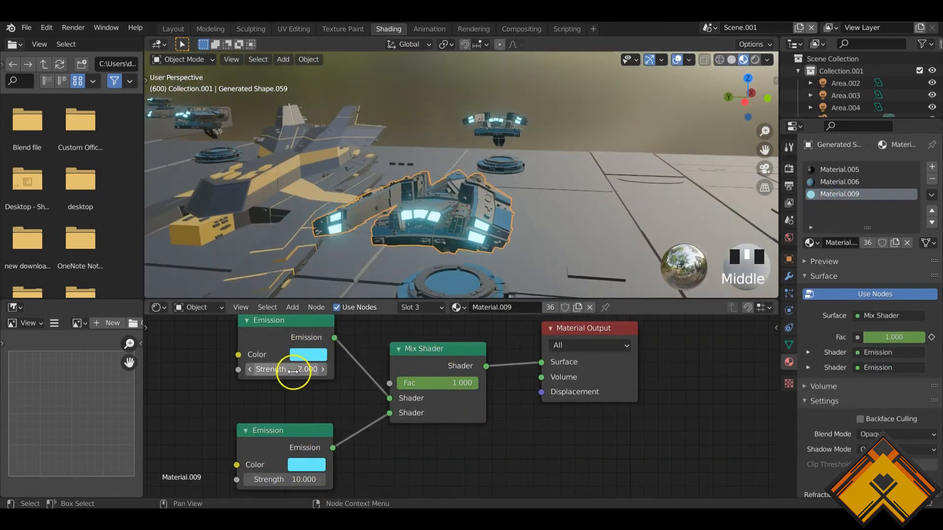
pyautogui.moveTo(467, 383); pyautogui.dragTo(505, 394)
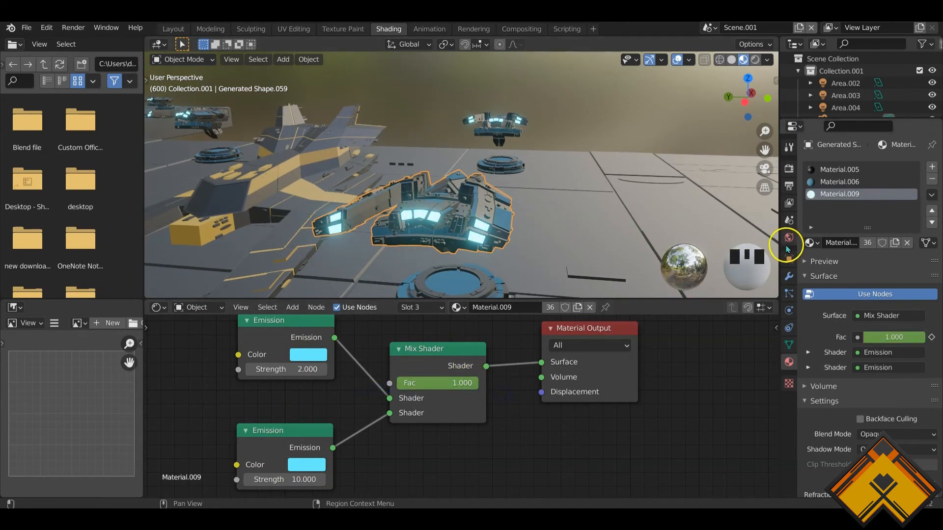
# Turn Bloom off in the Eevee render settings to compare the glow, and turn it back on
pyautogui.click(789, 191)
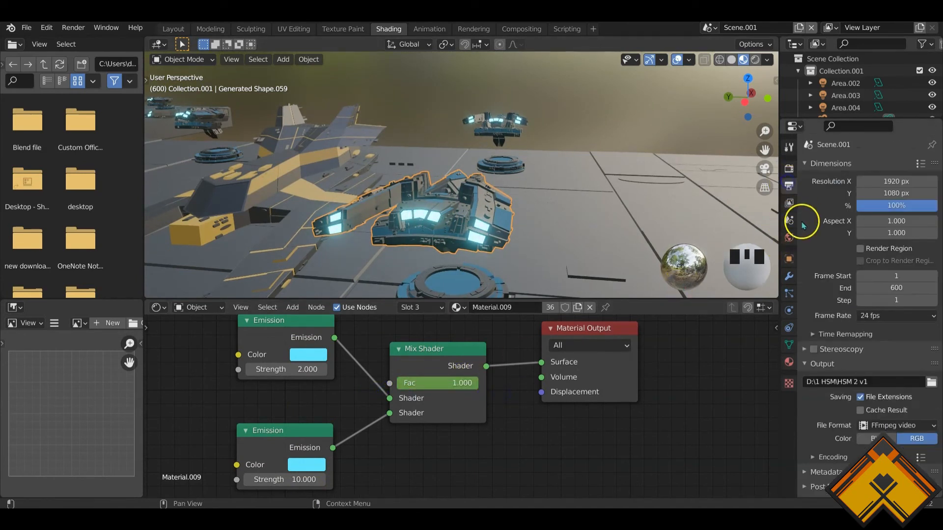
pyautogui.click(788, 168)
pyautogui.click(813, 265)
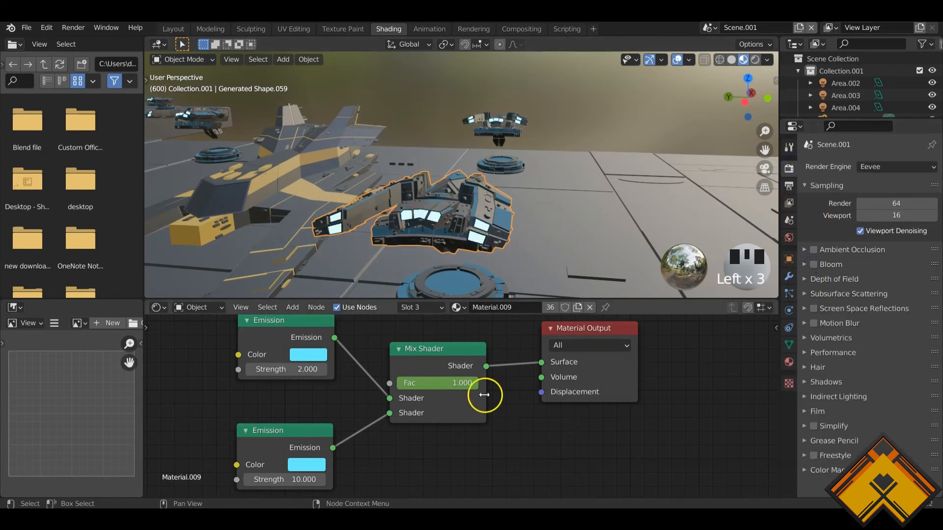
pyautogui.moveTo(484, 393); pyautogui.dragTo(522, 390)
pyautogui.click(813, 264)
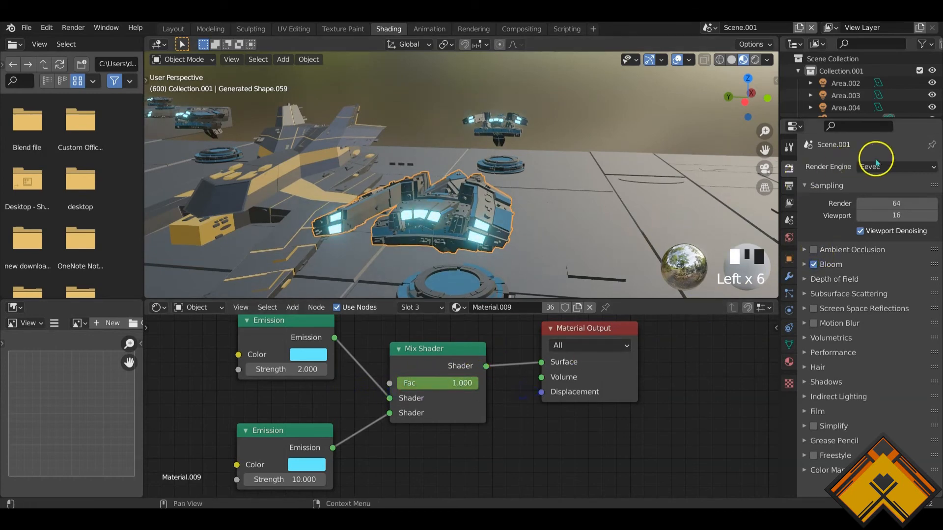
# Select the large floor platform and examine the base colour of its Material.010
pyautogui.scroll(-2, 452, 226)
pyautogui.moveTo(452, 226); pyautogui.dragTo(521, 218, button='middle')
pyautogui.scroll(-4, 435, 246)
pyautogui.click(578, 222)
pyautogui.click(411, 400)
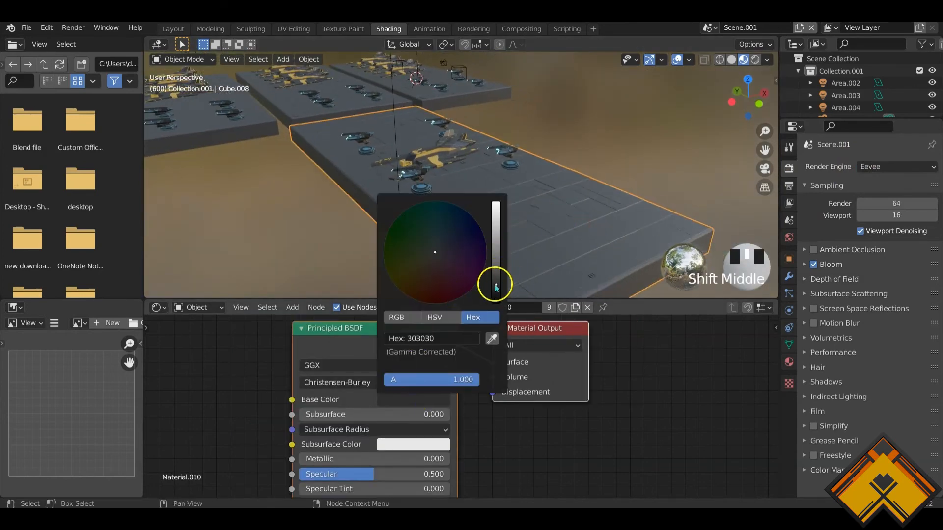
# Place the 3D cursor on the floor platform beside the spaceship and switch to the Layout workspace
pyautogui.moveTo(595, 236); pyautogui.dragTo(560, 237, button='middle')
pyautogui.scroll(-2, 559, 236)
pyautogui.keyDown('shift'); pyautogui.moveTo(562, 226); pyautogui.dragTo(494, 224, button='middle'); pyautogui.keyUp('shift')
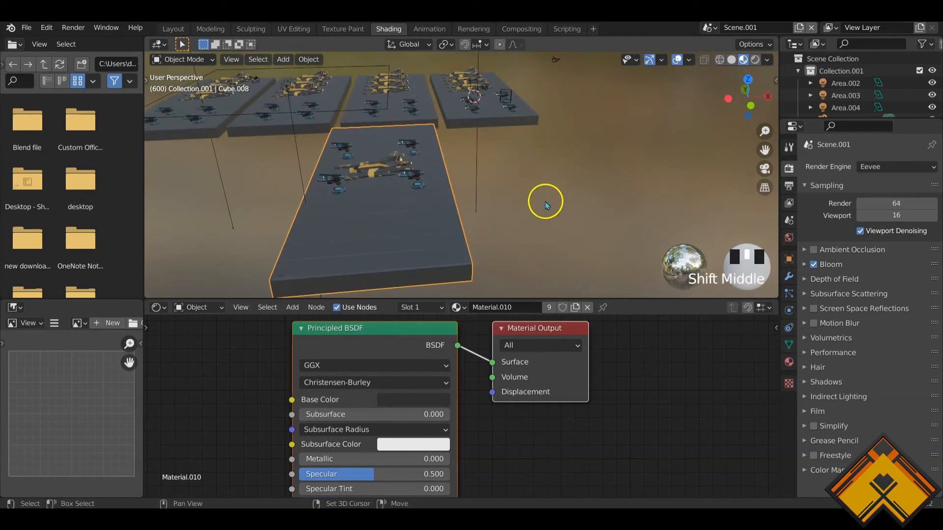
pyautogui.hotkey('shift', 'a')
pyautogui.click(326, 157)
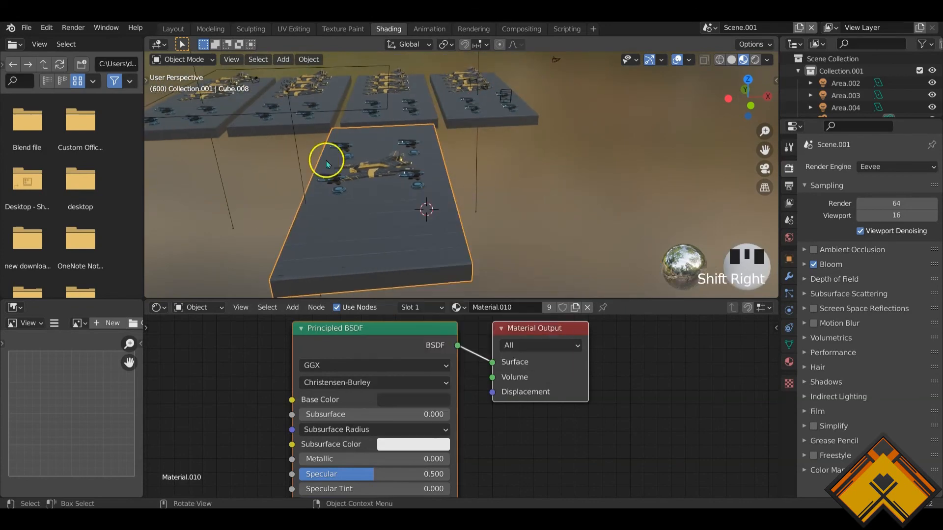
pyautogui.click(173, 28)
pyautogui.scroll(-7, 275, 278)
pyautogui.moveTo(275, 278); pyautogui.dragTo(315, 270, button='middle')
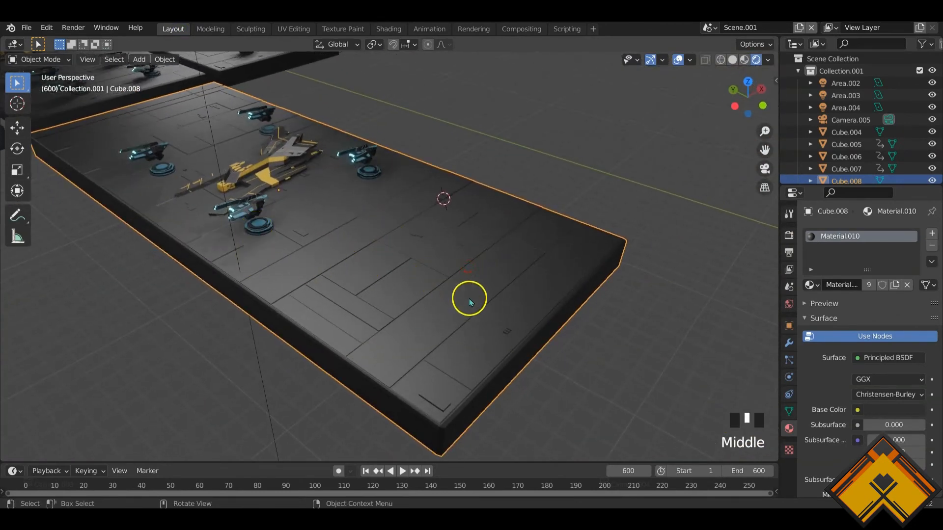
# Add a 2 m cube at the 3D cursor on the platform and raise it about 2.95 m along Z
pyautogui.moveTo(470, 302); pyautogui.dragTo(432, 216, button='middle')
pyautogui.hotkey('shift', 'a')
pyautogui.moveTo(435, 204)
pyautogui.click(485, 215)
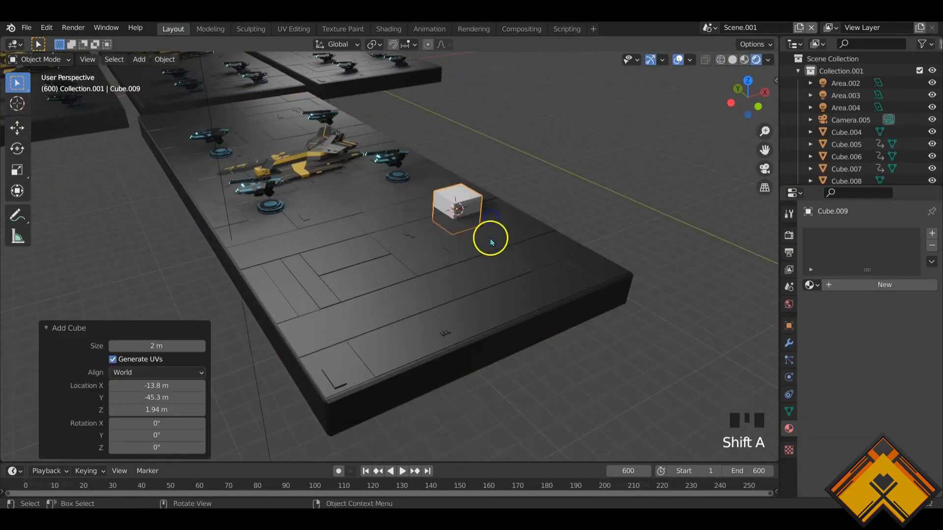
pyautogui.press('g')
pyautogui.press('z')
pyautogui.click(542, 231)
# Scale the cube into a wide flat slab without changing its height and move it about 10.5 m along negative Y
pyautogui.press('s')
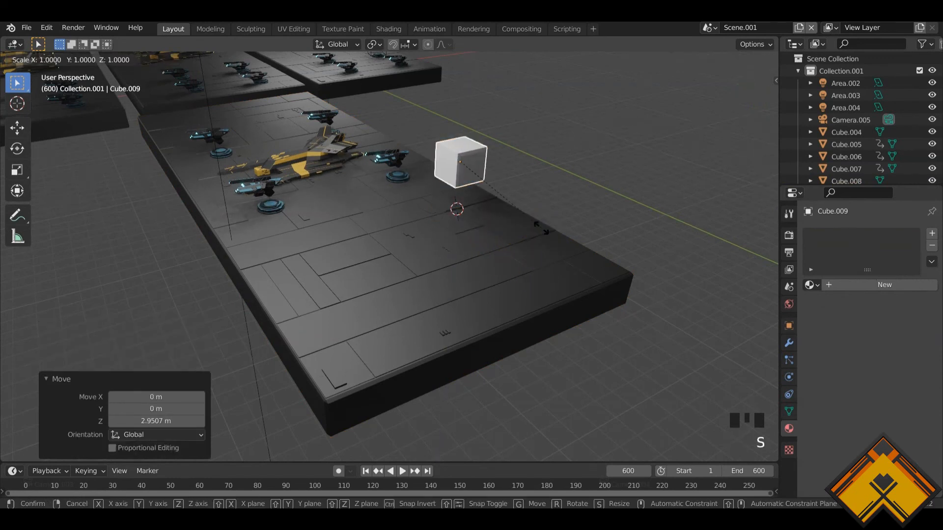
pyautogui.hotkey('shift', 'z')
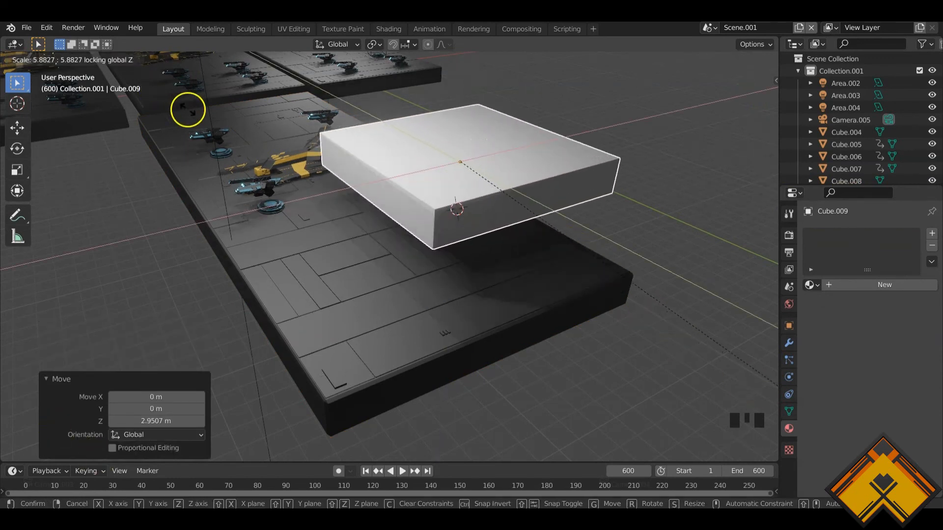
pyautogui.click(476, 239)
pyautogui.press('g')
pyautogui.scroll(-4, 515, 315)
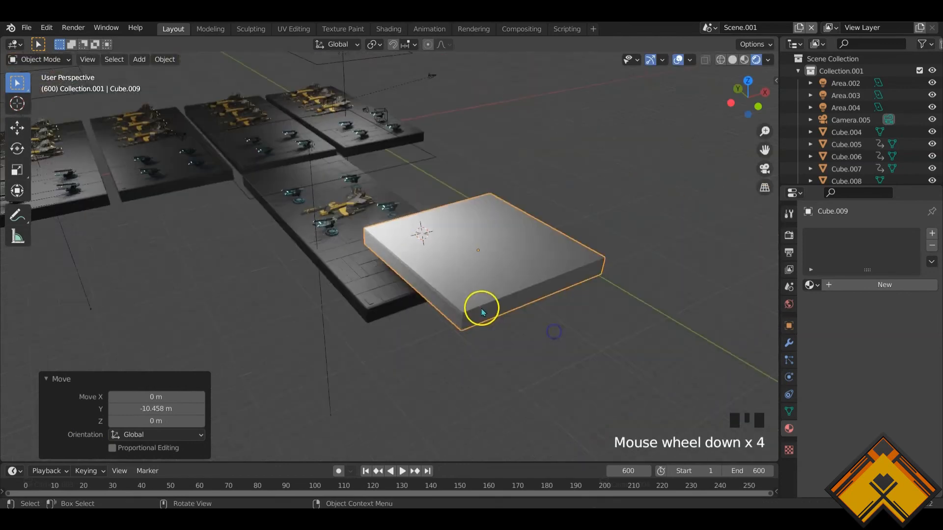
pyautogui.middleClick(482, 305)
pyautogui.click(485, 269)
# Subdivide the slab's top face three times in Edit Mode and return to Object Mode
pyautogui.press('Tab')
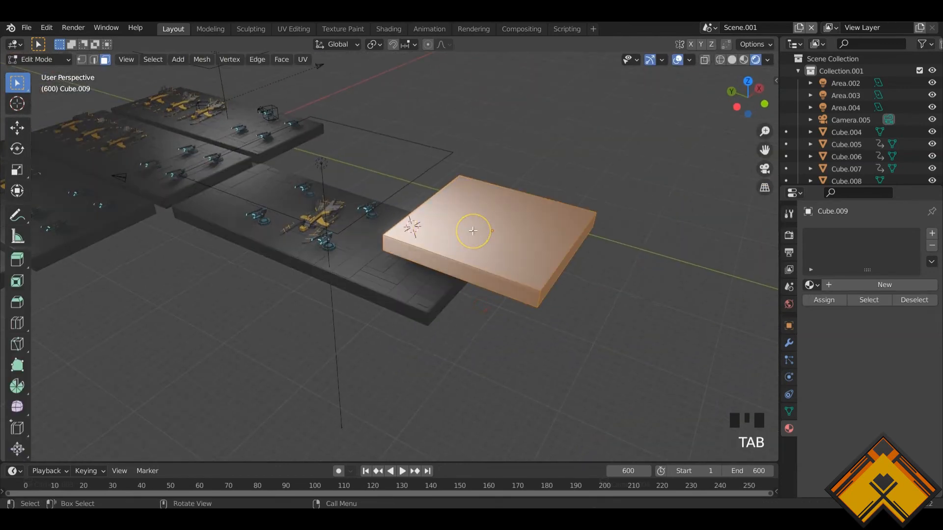
pyautogui.click(584, 236)
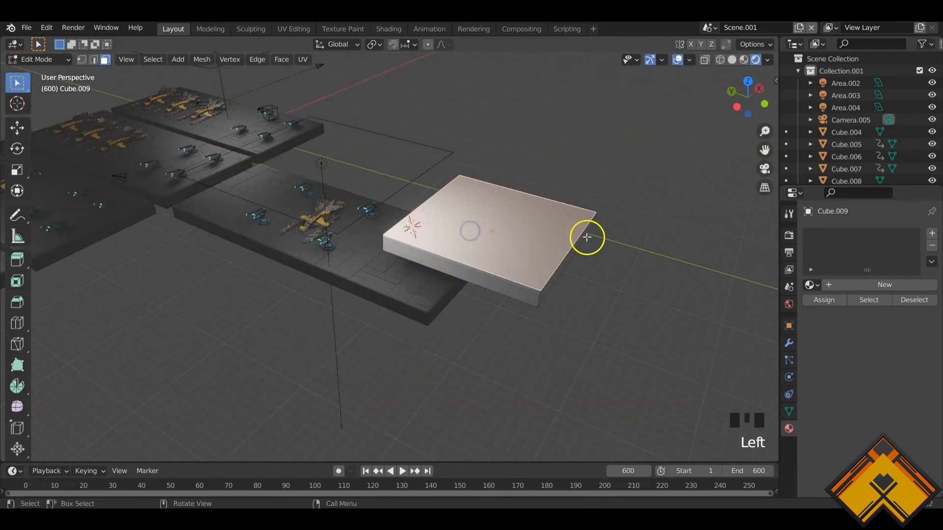
pyautogui.moveTo(585, 236); pyautogui.dragTo(529, 259, button='middle')
pyautogui.scroll(2, 588, 256)
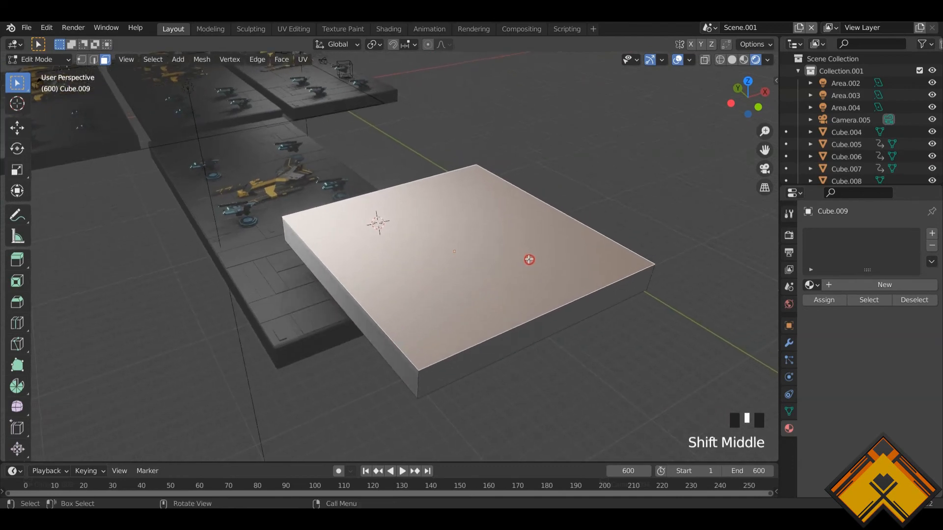
pyautogui.rightClick(465, 258)
pyautogui.click(465, 257)
pyautogui.rightClick(456, 274)
pyautogui.click(456, 274)
pyautogui.rightClick(452, 276)
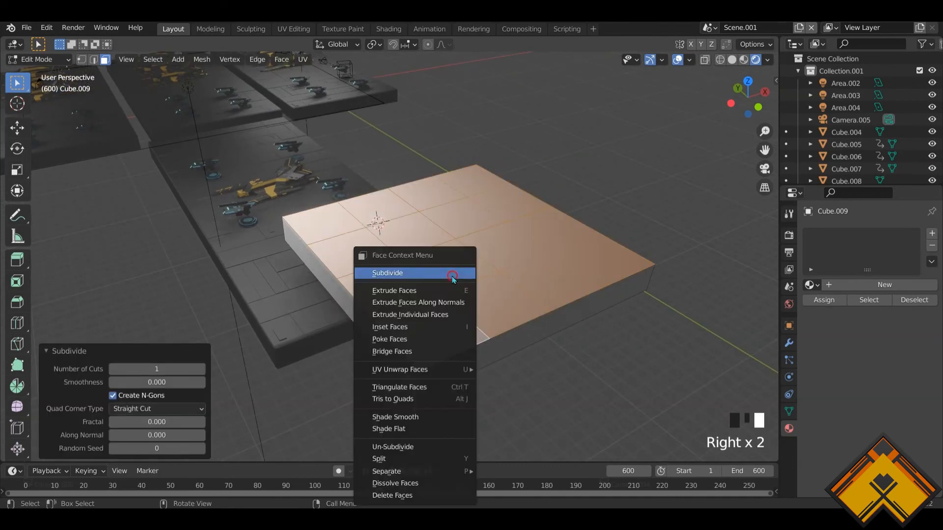
pyautogui.click(452, 276)
pyautogui.press('Tab')
pyautogui.press('Tab')
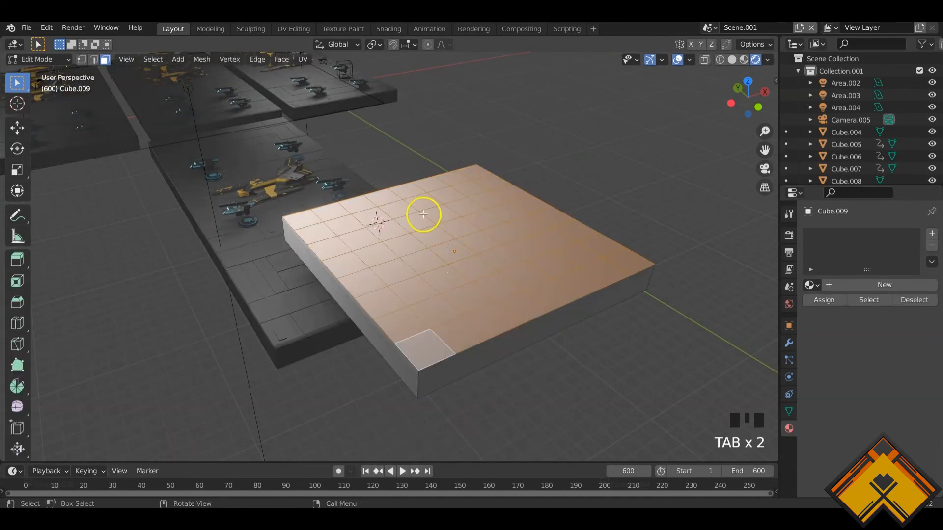
pyautogui.press('Tab')
# Search for "plate" and run Generate Plates and Greebles on the subdivided slab
pyautogui.press('F3')
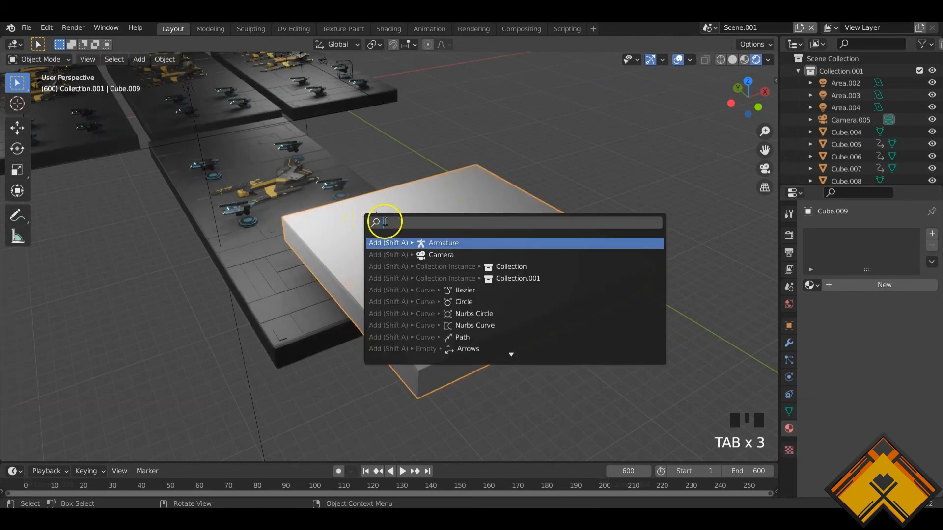
pyautogui.write('pla')
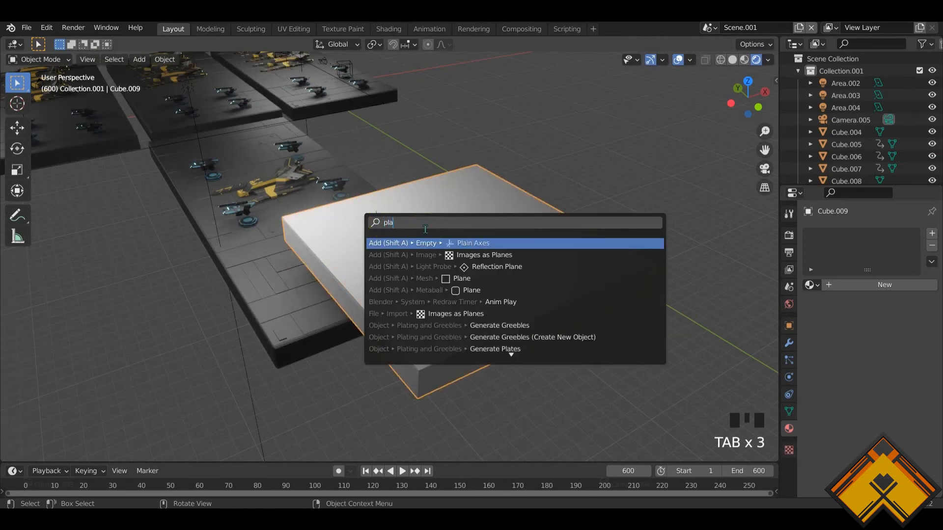
pyautogui.write('te')
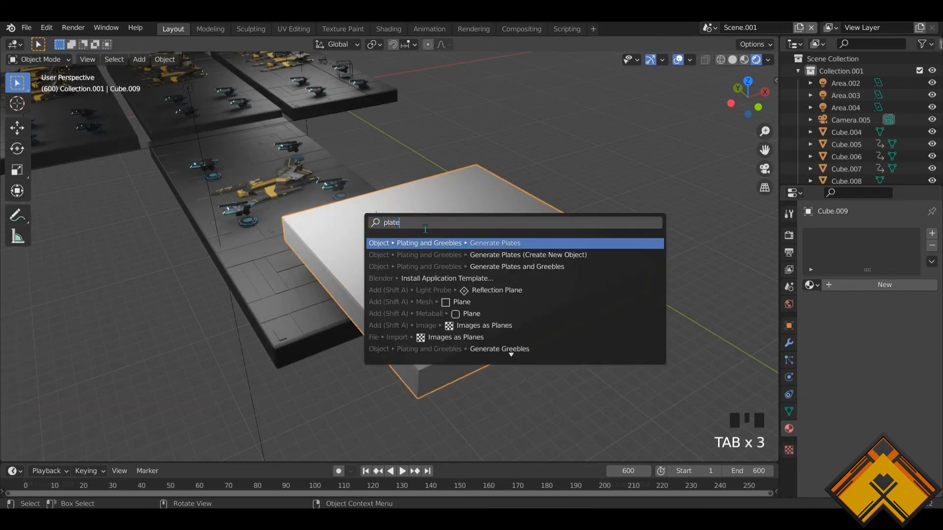
pyautogui.click(499, 267)
pyautogui.moveTo(501, 270); pyautogui.dragTo(445, 286, button='middle')
pyautogui.scroll(3, 412, 264)
# Examine the plating pattern settings and the greeble pattern settings of the operator applied to the slab
pyautogui.click(52, 408)
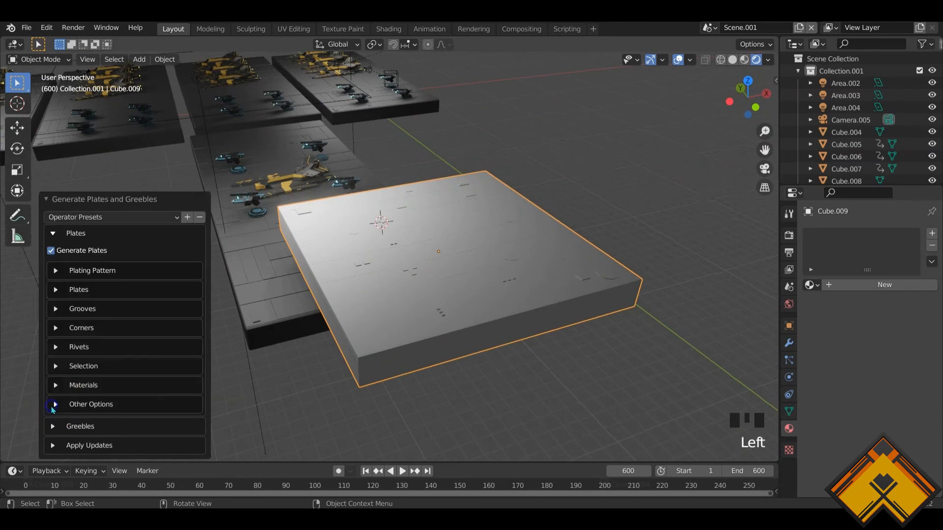
pyautogui.click(55, 271)
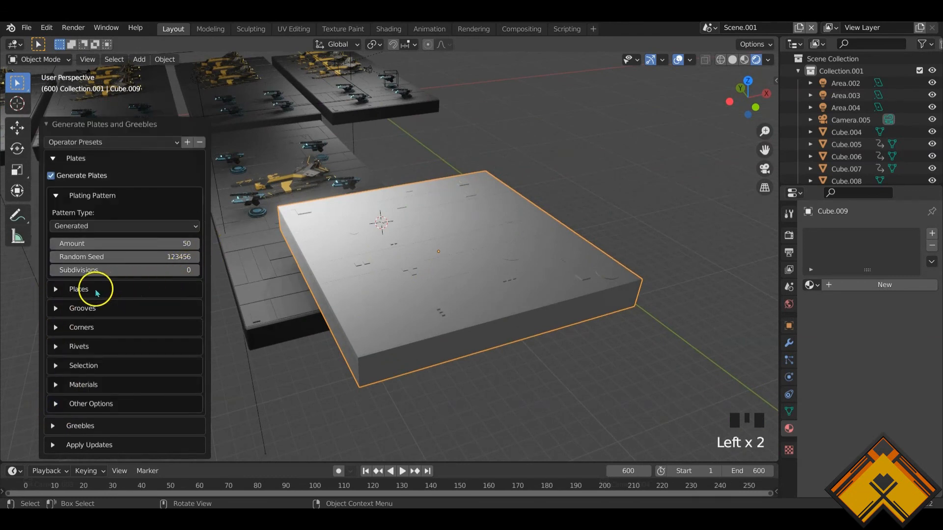
pyautogui.click(53, 158)
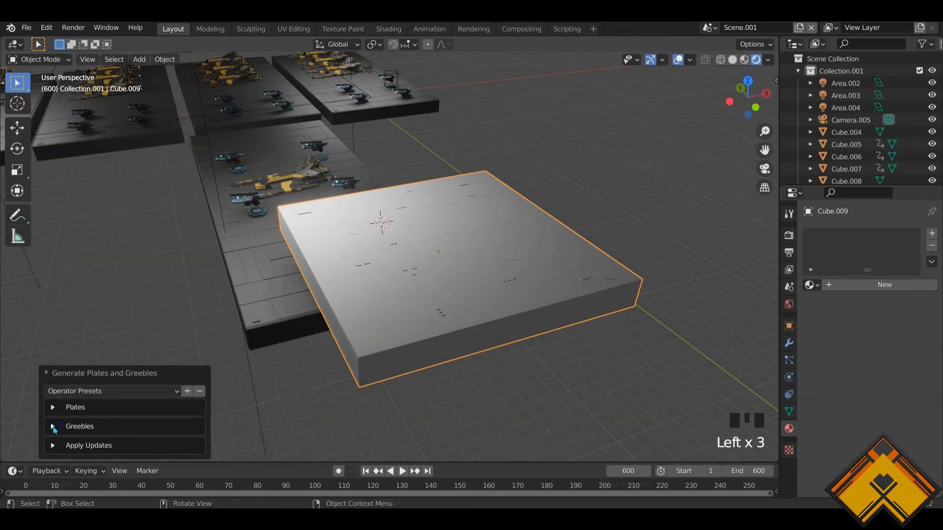
pyautogui.click(54, 427)
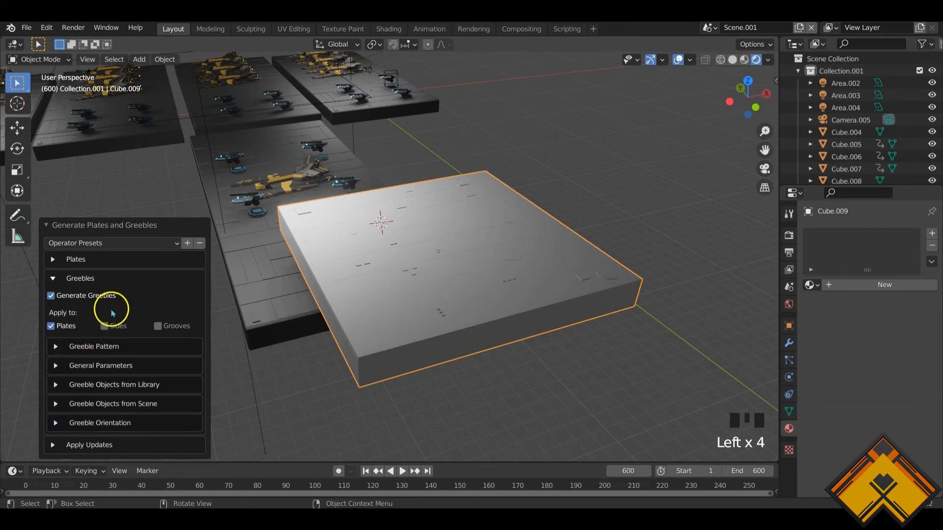
pyautogui.click(55, 346)
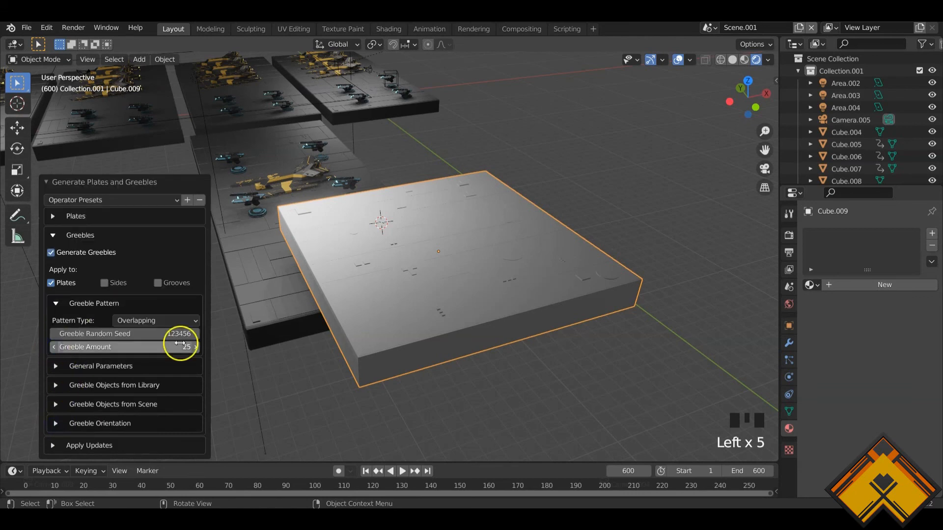
pyautogui.click(54, 237)
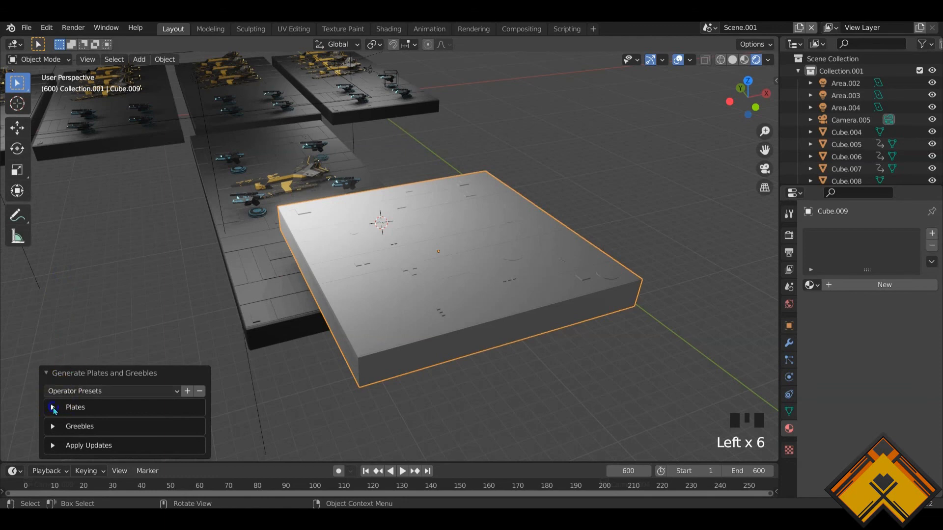
# Raise the slab's plate Max Height to 0.070 and inspect the plates up close
pyautogui.click(53, 411)
pyautogui.click(56, 288)
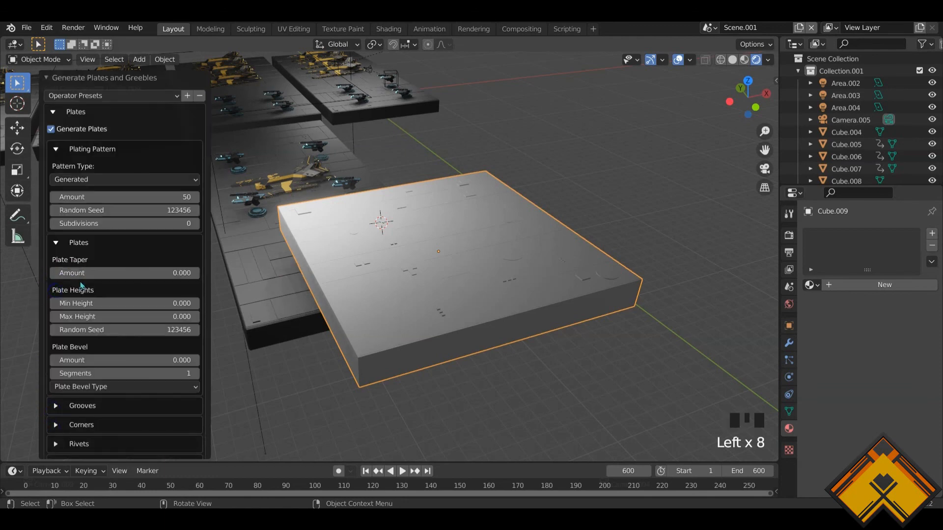
pyautogui.click(196, 317)
pyautogui.click(196, 317)
pyautogui.click(196, 317)
pyautogui.click(196, 317)
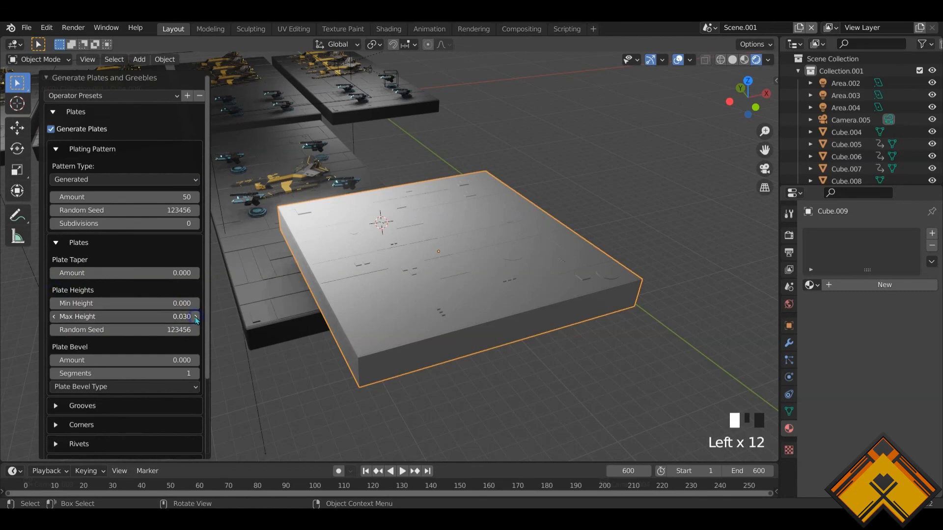
pyautogui.click(195, 317)
pyautogui.click(195, 318)
pyautogui.moveTo(378, 267); pyautogui.dragTo(404, 262, button='middle')
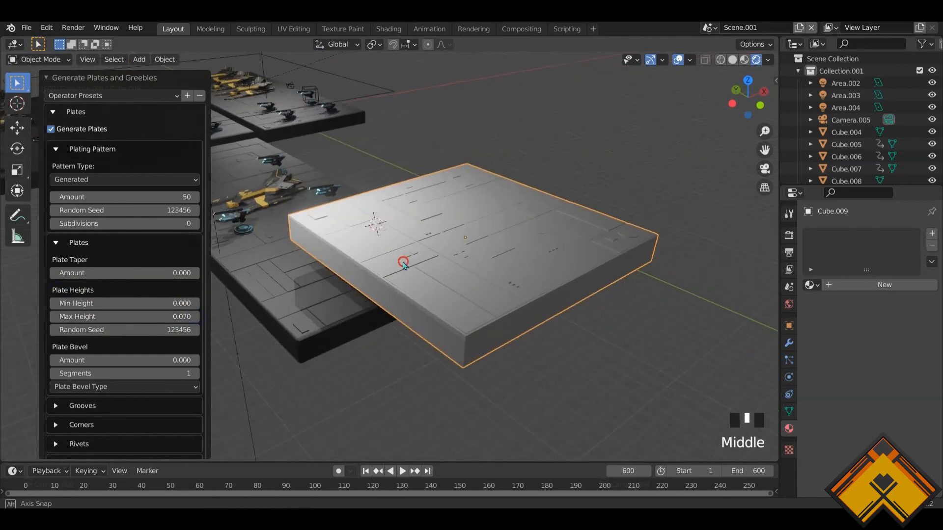
pyautogui.scroll(4, 403, 262)
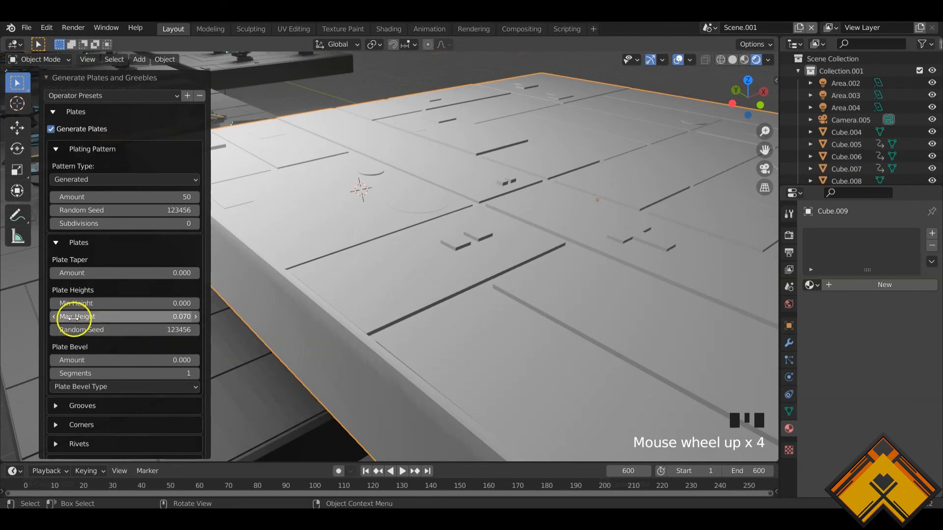
# Reduce the plate Max Height to 0.030, try a Plate Taper amount of 0.010 and set it back to 0
pyautogui.click(55, 318)
pyautogui.click(54, 318)
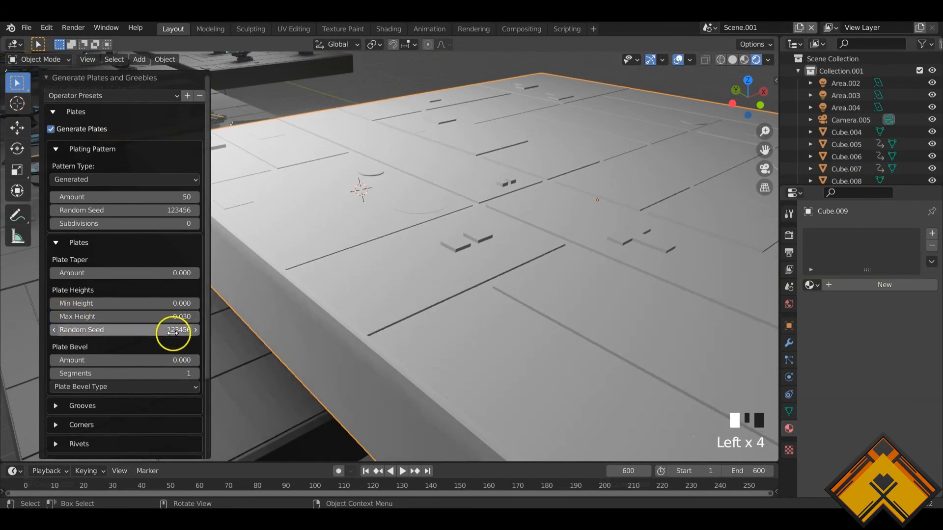
pyautogui.click(196, 273)
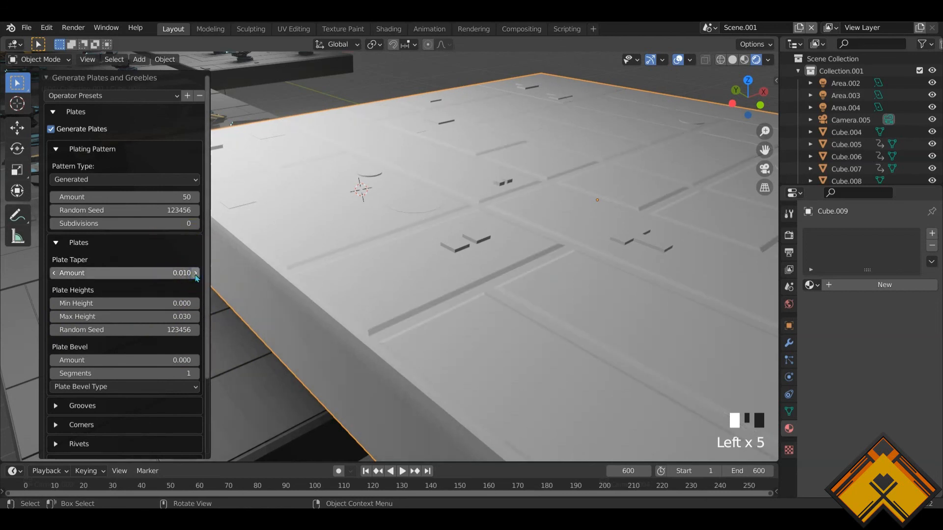
pyautogui.click(54, 273)
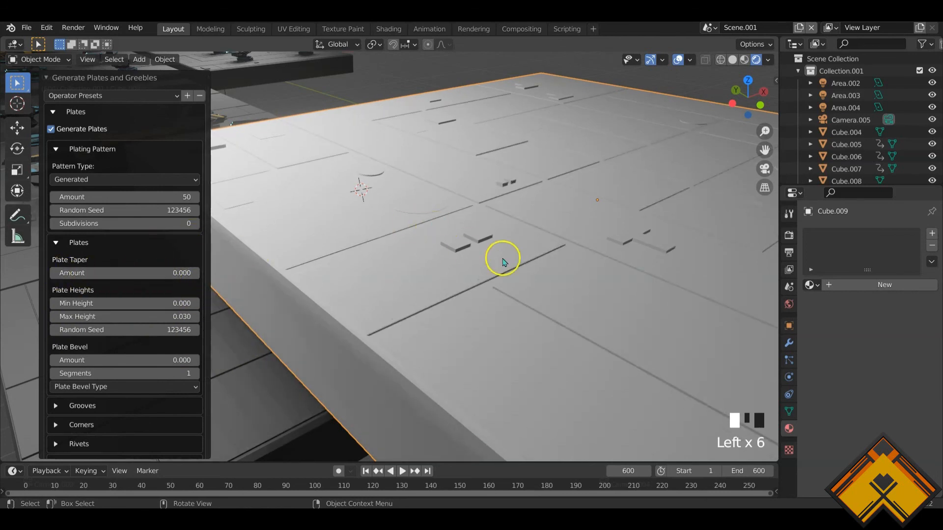
# Delete the plated demonstration slab beside the floor platform
pyautogui.scroll(-4, 491, 257)
pyautogui.moveTo(432, 274); pyautogui.dragTo(448, 284, button='middle')
pyautogui.scroll(-3, 448, 284)
pyautogui.click(442, 344)
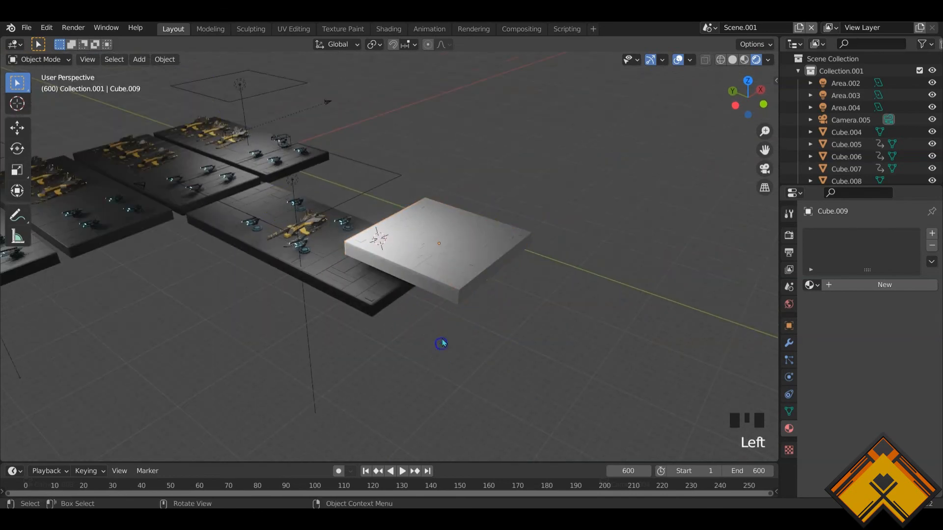
pyautogui.click(452, 274)
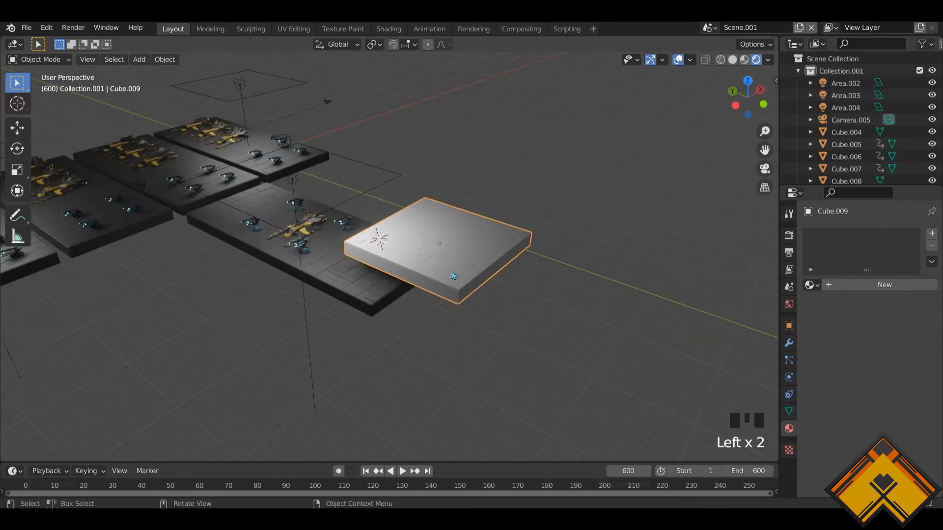
pyautogui.press('x')
pyautogui.click(442, 268)
# View the spaceship and turrets on the platform through the scene camera
pyautogui.moveTo(442, 268); pyautogui.dragTo(337, 301, button='middle')
pyautogui.scroll(2, 338, 304)
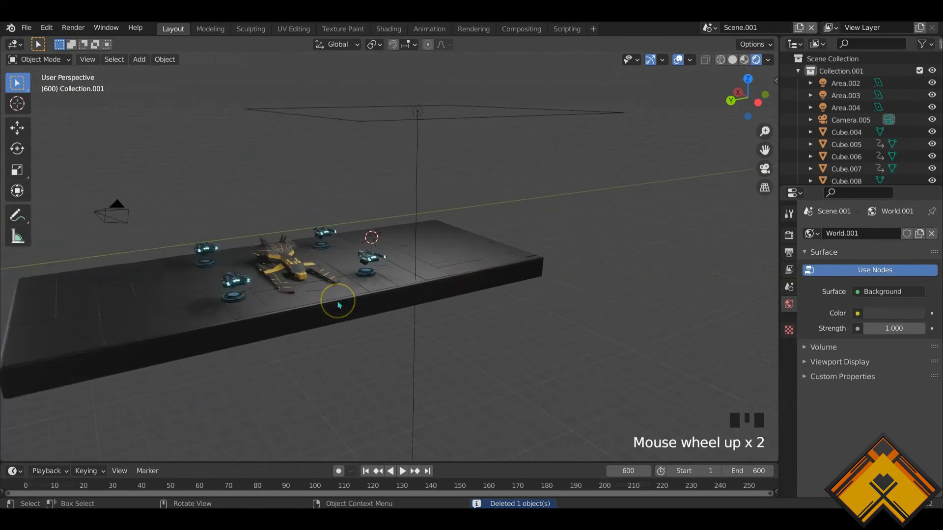
pyautogui.press('KP_0')
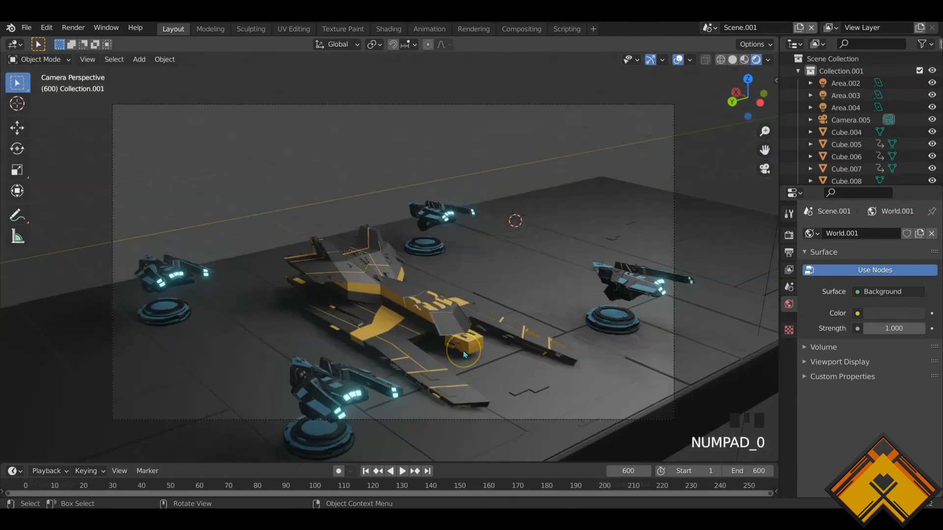